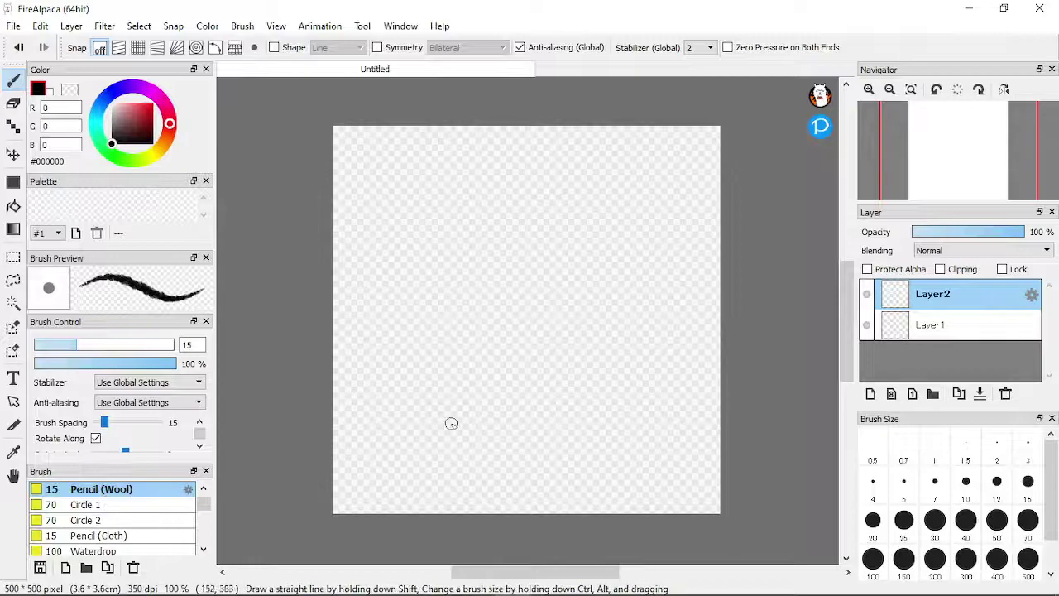
Step: Set the opacity of Layer2 to 65%
scroll(563, 314, "down", 3)
scroll(563, 314, "down", 1)
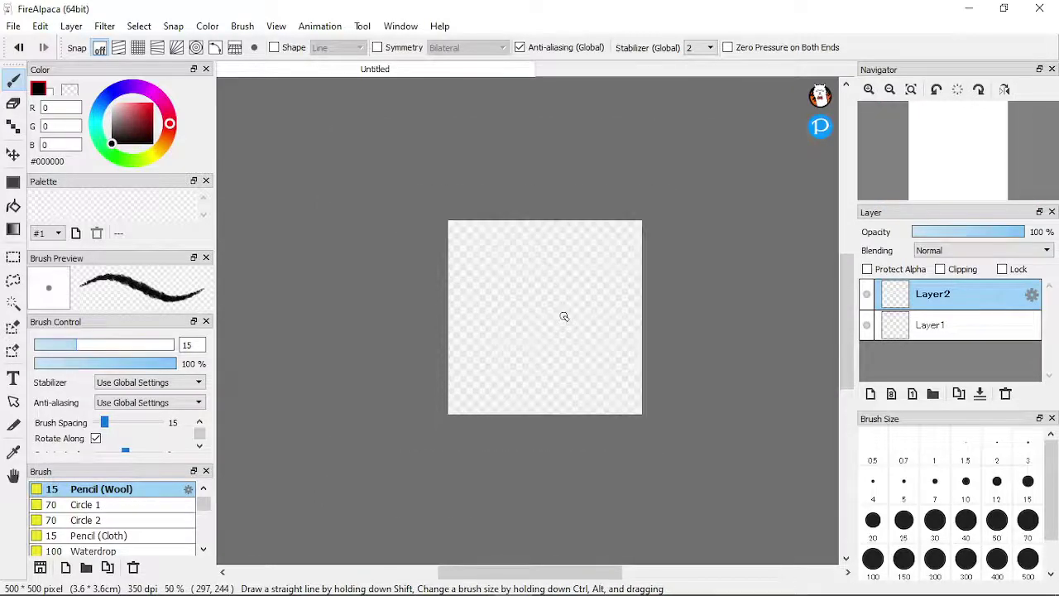
scroll(344, 298, "up", 1)
scroll(345, 298, "up", 1)
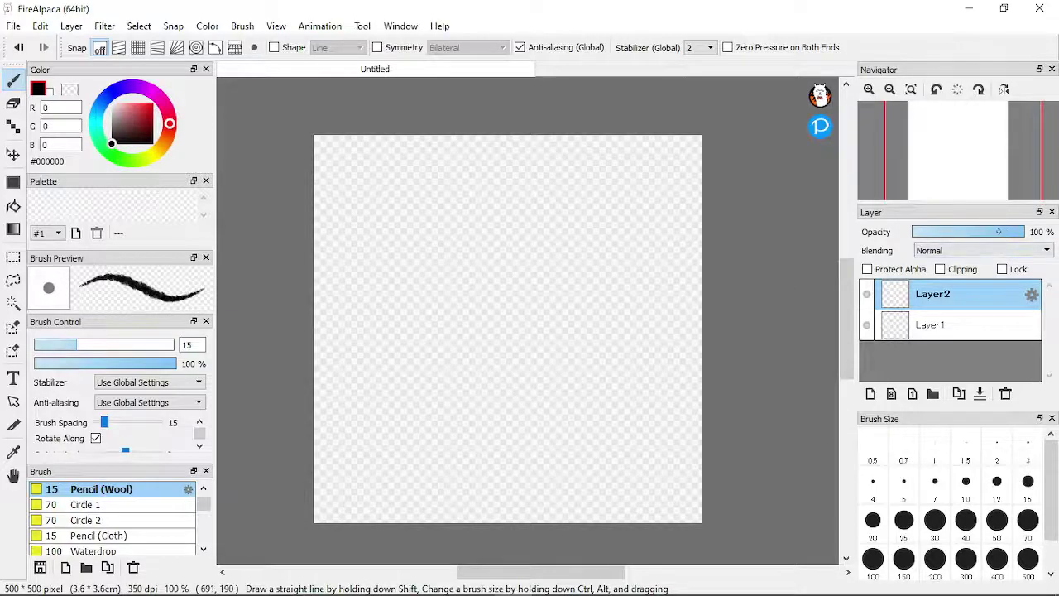
left_click(986, 229)
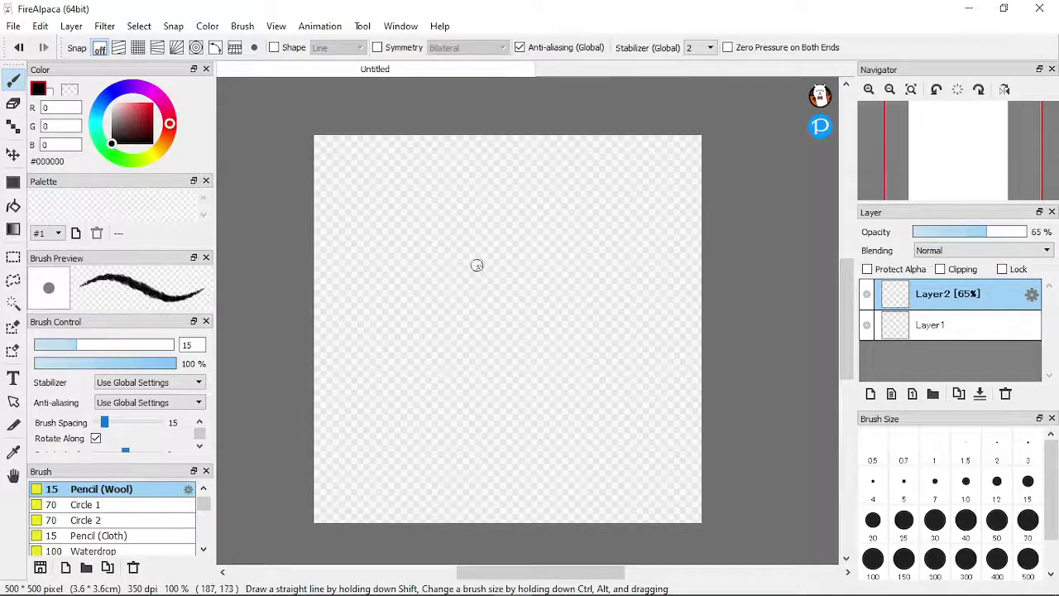
Step: Try sketching a rounded head outline with the Pencil (Wool) brush, and undo all of its strokes
mouse_move(475, 234)
left_mouse_down()
mouse_move(456, 309)
mouse_move(457, 292)
mouse_move(470, 314)
mouse_move(499, 305)
mouse_move(523, 272)
mouse_move(512, 301)
mouse_move(527, 256)
mouse_move(518, 294)
mouse_move(524, 255)
mouse_move(528, 267)
mouse_move(515, 246)
mouse_move(531, 263)
mouse_move(518, 237)
mouse_move(483, 255)
mouse_move(505, 234)
mouse_move(481, 243)
left_mouse_up()
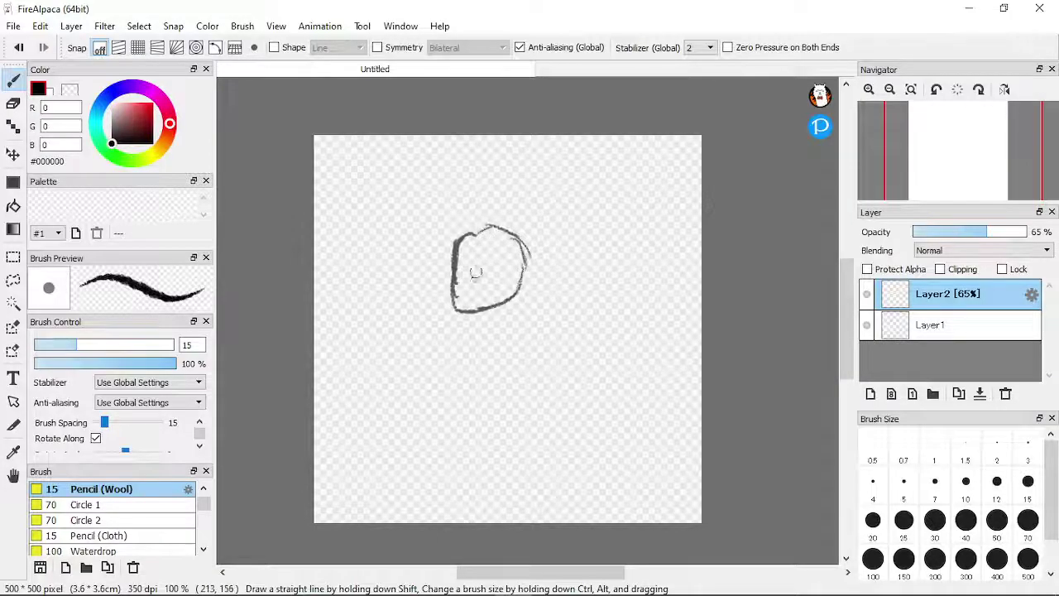
key("ctrl+z")
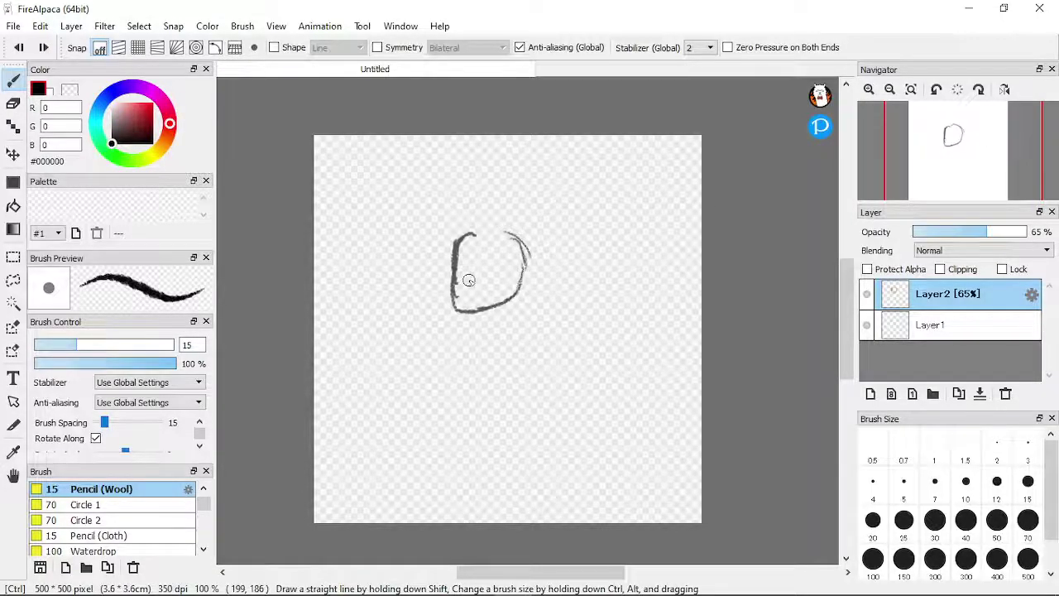
key("ctrl+z")
key("ctrl+z")
key("ctrl+z")
key("ctrl+z")
key("ctrl+z")
Step: Choose the size 10 Pencil brush from the brush list
scroll(99, 522, "up", 3)
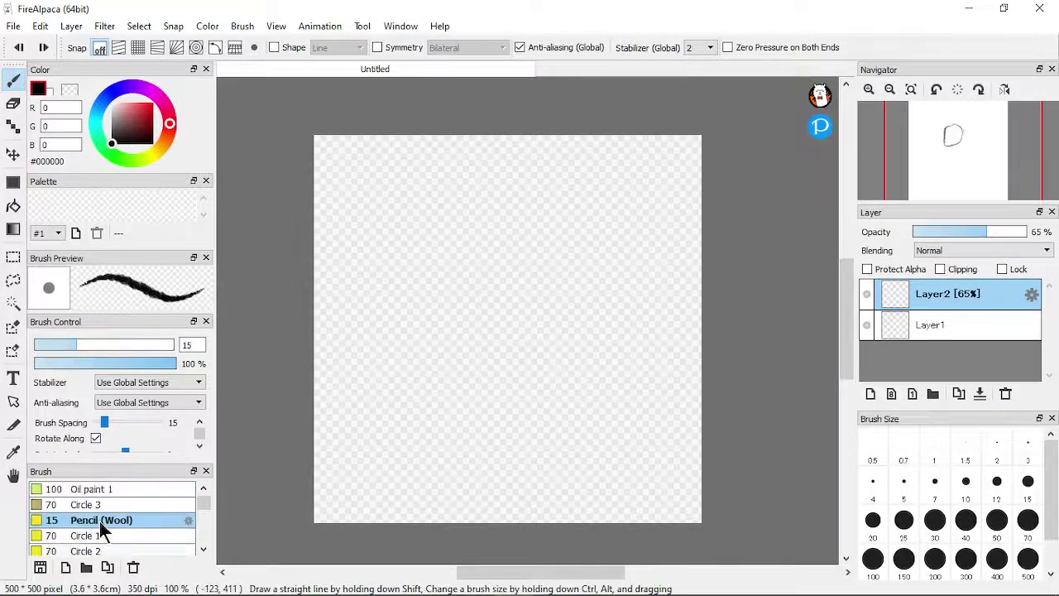
scroll(95, 513, "down", 5)
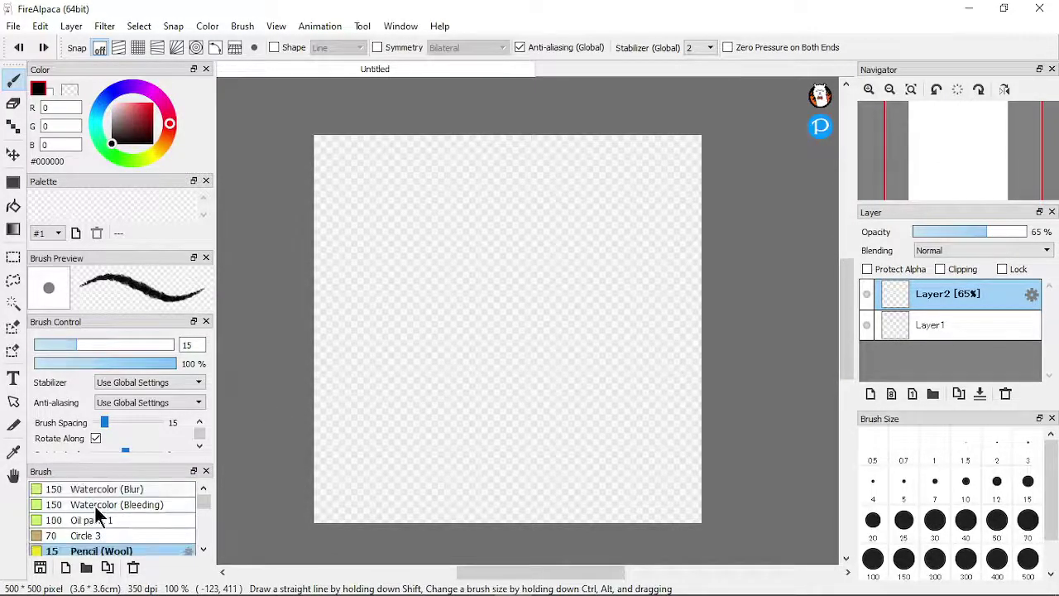
scroll(96, 523, "down", 10)
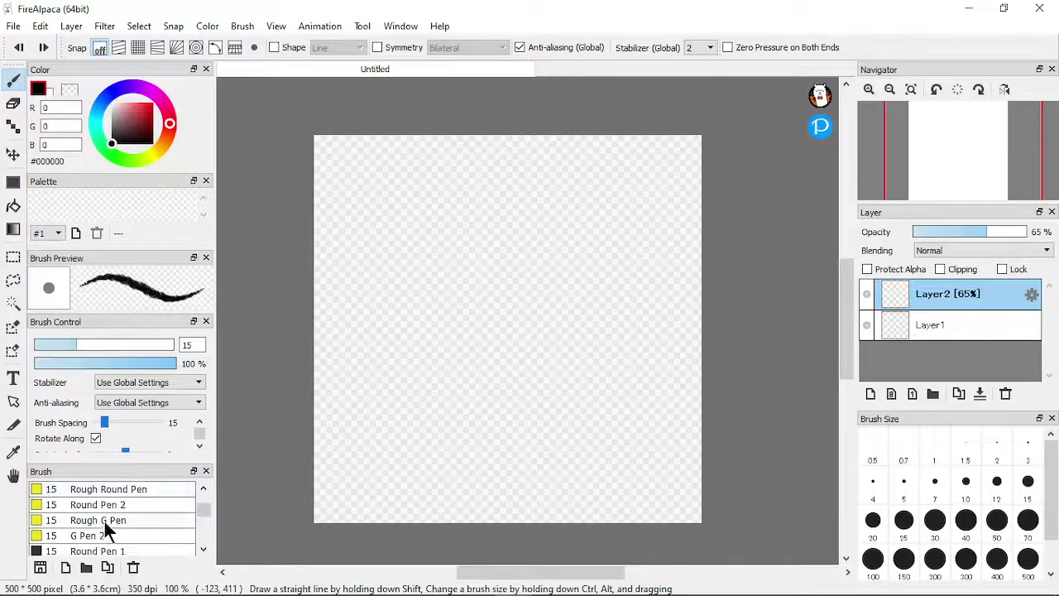
scroll(107, 521, "down", 1)
scroll(117, 528, "down", 5)
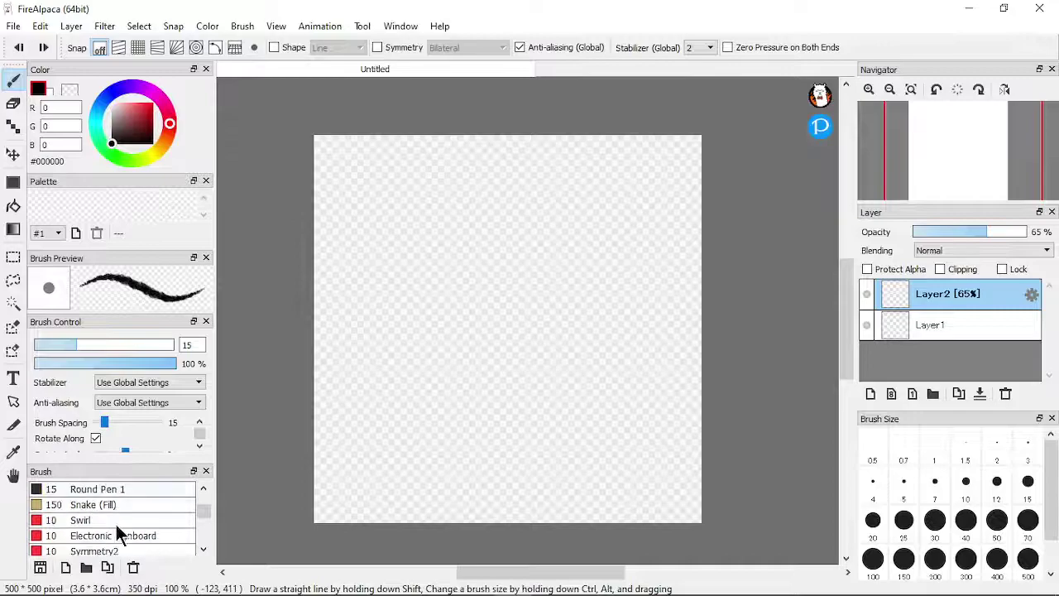
scroll(115, 522, "down", 5)
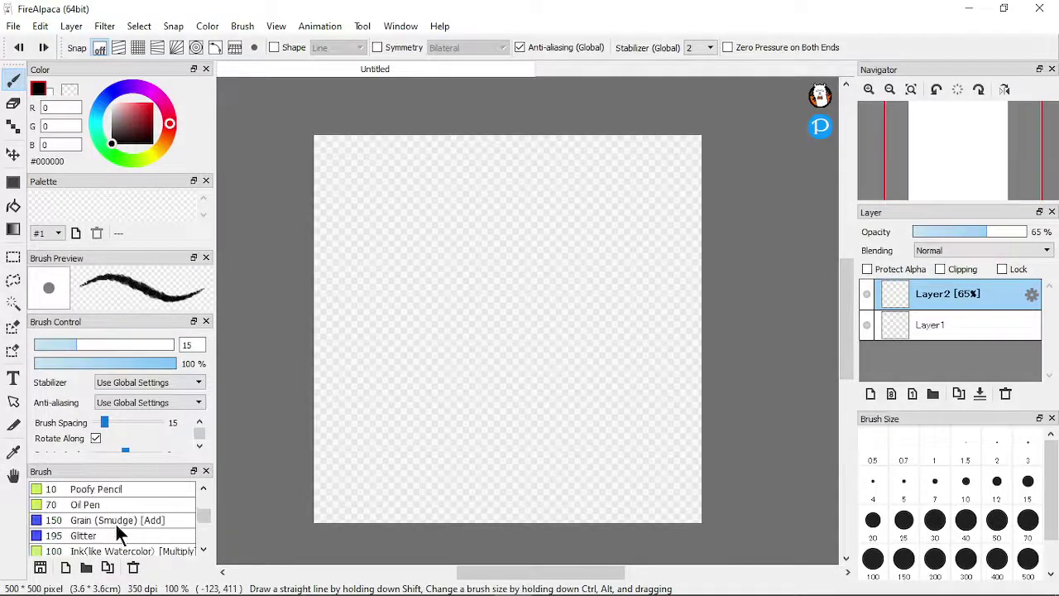
scroll(117, 522, "down", 2)
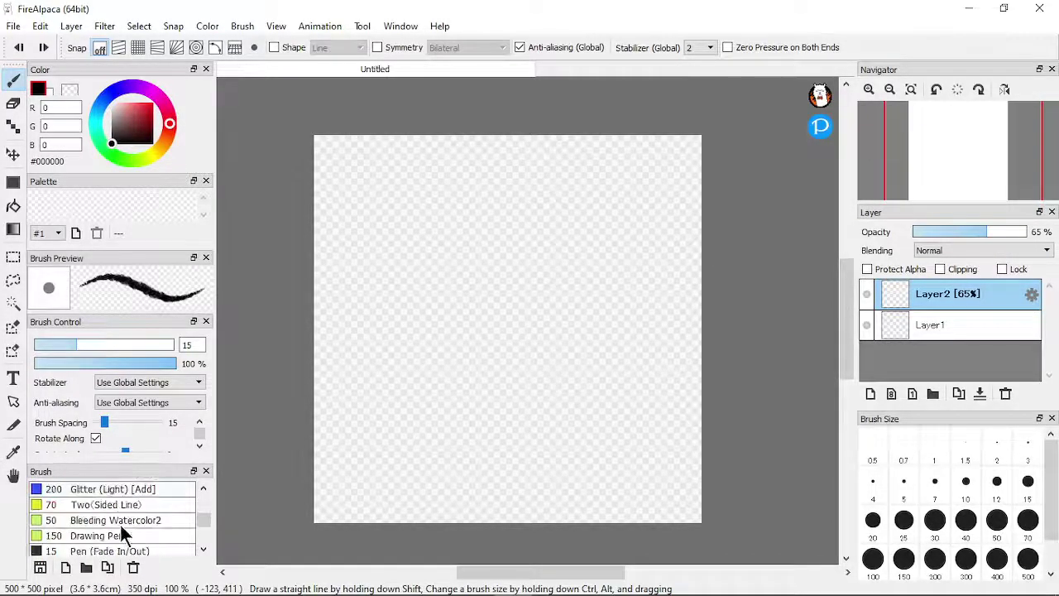
left_click(119, 535)
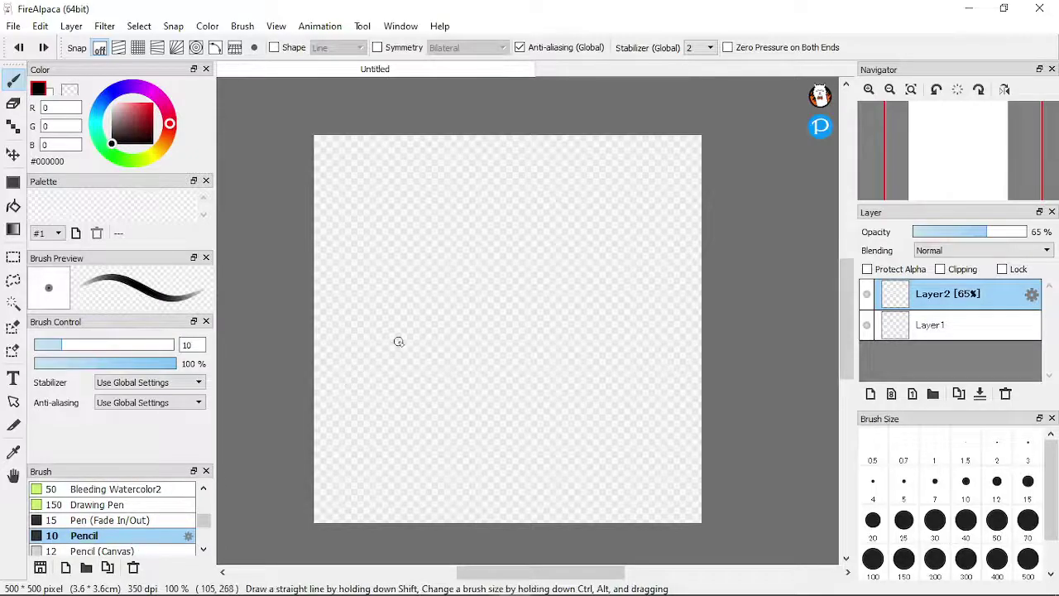
Step: Try sketching a small circle in the upper middle of the canvas with the Pencil, and undo its strokes
mouse_move(486, 204)
left_mouse_down()
mouse_move(457, 239)
mouse_move(467, 209)
mouse_move(457, 257)
mouse_move(458, 231)
mouse_move(471, 274)
mouse_move(457, 255)
mouse_move(501, 277)
mouse_move(482, 270)
mouse_move(518, 246)
mouse_move(509, 269)
mouse_move(500, 237)
left_mouse_up()
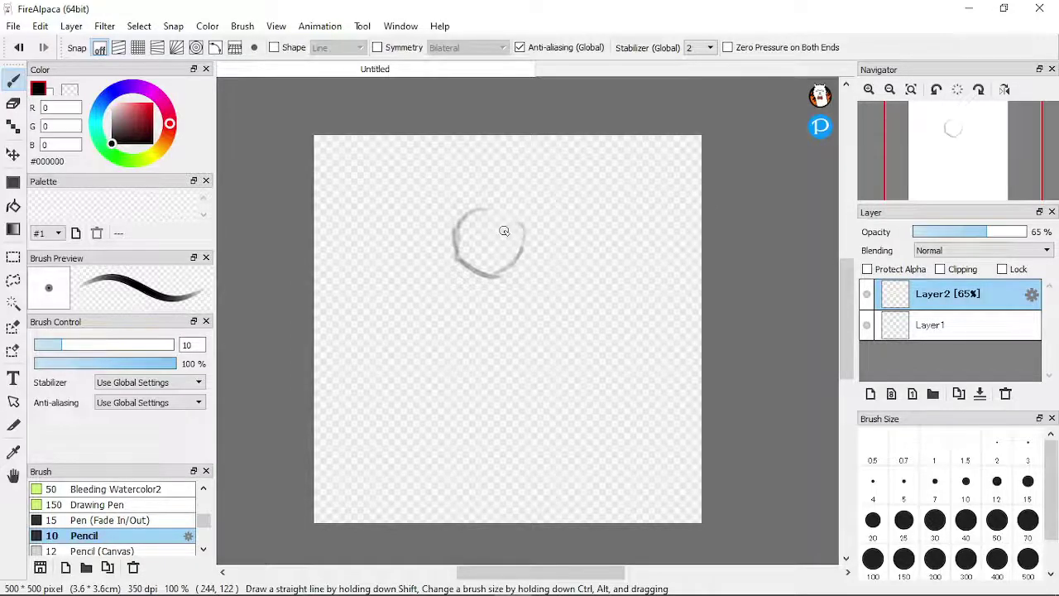
key("ctrl+z")
key("ctrl+z")
key("ctrl+z")
key("ctrl+z")
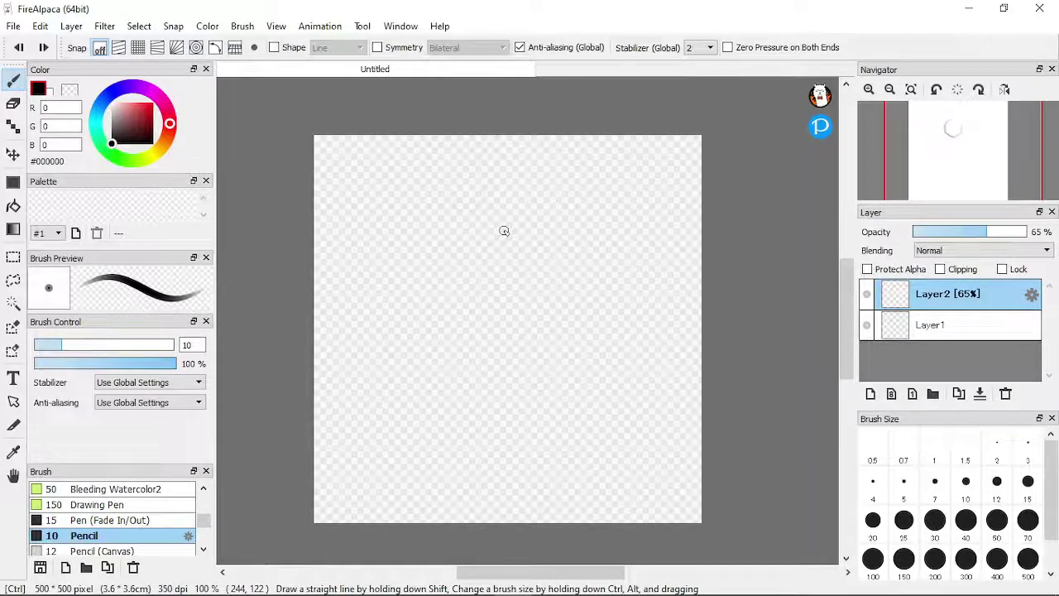
Step: Sketch a large oval head in the upper middle of the canvas with overlapping Pencil strokes
mouse_move(443, 197)
left_mouse_down()
mouse_move(442, 222)
mouse_move(424, 209)
mouse_move(434, 257)
mouse_move(426, 218)
mouse_move(452, 237)
mouse_move(425, 250)
mouse_move(443, 225)
mouse_move(426, 233)
mouse_move(434, 228)
mouse_move(449, 280)
mouse_move(433, 234)
mouse_move(420, 242)
mouse_move(432, 229)
mouse_move(443, 285)
mouse_move(428, 229)
mouse_move(445, 259)
mouse_move(422, 260)
mouse_move(427, 236)
mouse_move(442, 294)
mouse_move(419, 249)
mouse_move(434, 241)
mouse_move(434, 288)
mouse_move(422, 240)
mouse_move(447, 306)
mouse_move(423, 253)
mouse_move(431, 301)
mouse_move(419, 261)
mouse_move(452, 296)
mouse_move(431, 292)
mouse_move(432, 269)
mouse_move(463, 308)
mouse_move(426, 271)
mouse_move(449, 286)
mouse_move(443, 293)
mouse_move(431, 274)
mouse_move(455, 312)
mouse_move(428, 286)
mouse_move(458, 307)
mouse_move(440, 300)
mouse_move(451, 312)
mouse_move(487, 302)
mouse_move(472, 318)
mouse_move(455, 310)
mouse_move(465, 322)
mouse_move(493, 312)
mouse_move(480, 323)
mouse_move(518, 297)
mouse_move(516, 308)
mouse_move(524, 294)
mouse_move(497, 318)
mouse_move(530, 255)
left_mouse_up()
left_click_drag(524, 293, 527, 236)
mouse_move(532, 274)
left_mouse_down()
mouse_move(528, 237)
mouse_move(536, 286)
mouse_move(528, 243)
mouse_move(531, 285)
mouse_move(535, 257)
mouse_move(523, 251)
mouse_move(534, 247)
mouse_move(530, 260)
mouse_move(521, 218)
mouse_move(533, 264)
mouse_move(517, 214)
mouse_move(539, 248)
mouse_move(517, 218)
mouse_move(506, 221)
mouse_move(528, 229)
mouse_move(504, 192)
mouse_move(516, 212)
mouse_move(485, 196)
mouse_move(513, 205)
mouse_move(450, 203)
mouse_move(480, 196)
mouse_move(439, 203)
mouse_move(484, 190)
mouse_move(461, 193)
mouse_move(509, 198)
mouse_move(484, 198)
mouse_move(509, 205)
mouse_move(511, 215)
mouse_move(501, 197)
mouse_move(528, 235)
mouse_move(518, 212)
left_mouse_up()
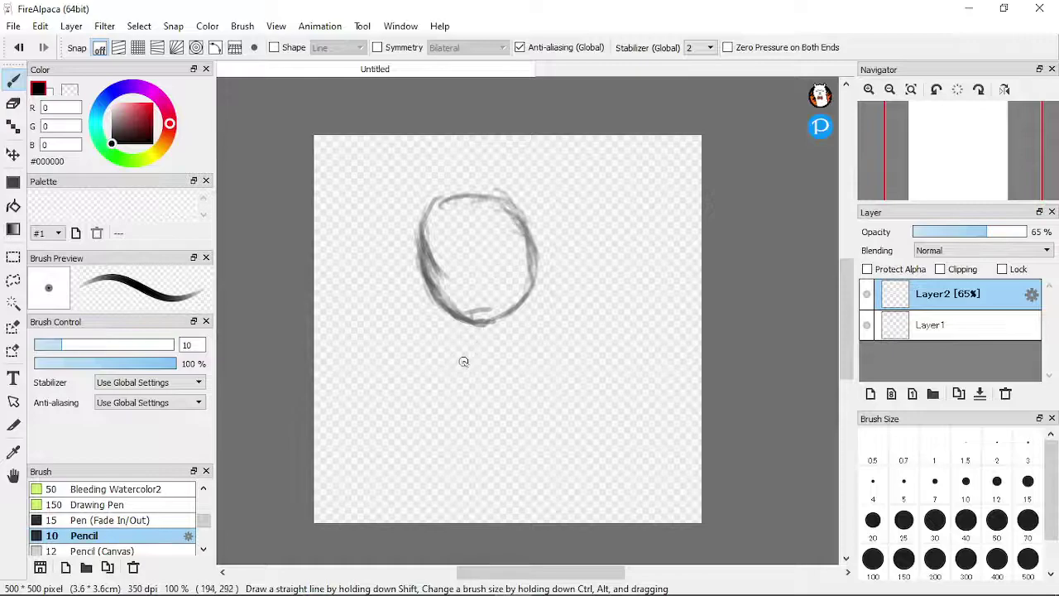
Step: Try sketching the shoulder and body line under the head's left side, and undo those strokes
mouse_move(469, 320)
left_mouse_down()
mouse_move(444, 319)
mouse_move(457, 323)
mouse_move(438, 356)
mouse_move(450, 325)
mouse_move(445, 397)
left_mouse_up()
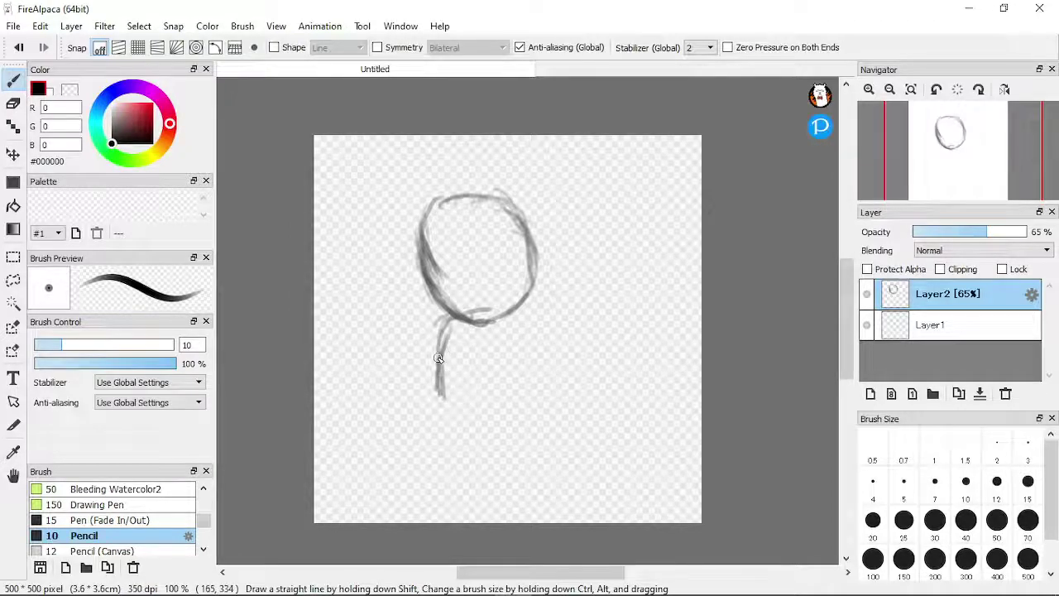
key("ctrl+z")
key("ctrl+z")
key("ctrl+z")
key("ctrl+z")
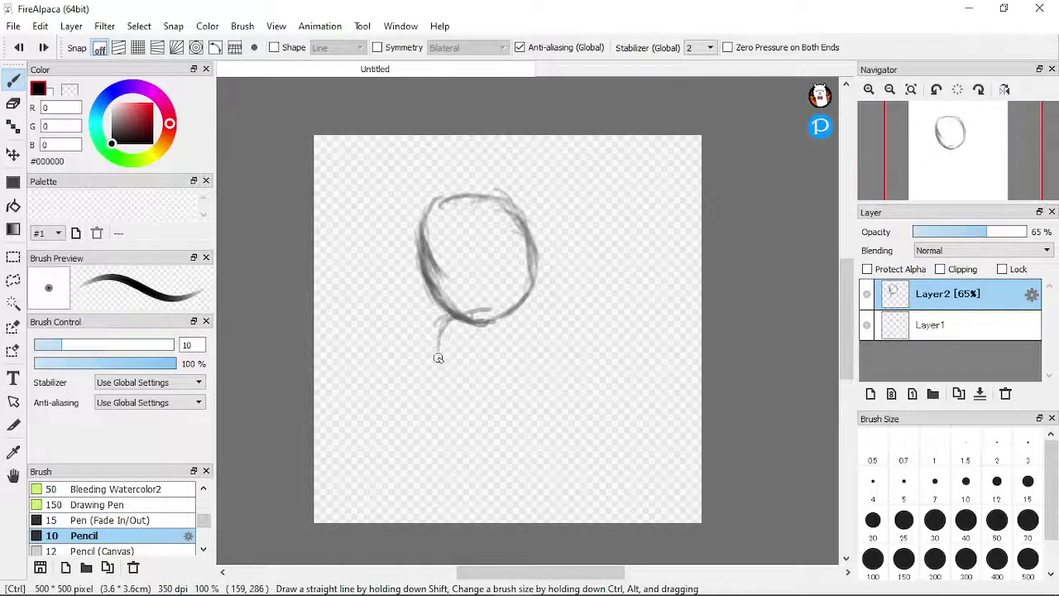
key("ctrl+z")
Step: Sketch the neck, both shoulders and the two sides of the body beneath the head
mouse_move(497, 325)
left_mouse_down()
mouse_move(520, 340)
mouse_move(496, 332)
mouse_move(523, 350)
mouse_move(511, 340)
mouse_move(530, 371)
mouse_move(514, 347)
mouse_move(531, 388)
mouse_move(522, 352)
mouse_move(524, 401)
mouse_move(534, 388)
mouse_move(530, 423)
left_mouse_up()
mouse_move(467, 329)
left_mouse_down()
mouse_move(469, 343)
mouse_move(452, 341)
mouse_move(441, 418)
mouse_move(443, 383)
mouse_move(441, 414)
mouse_move(443, 394)
left_mouse_up()
mouse_move(455, 332)
left_mouse_down()
mouse_move(437, 379)
mouse_move(443, 343)
mouse_move(442, 397)
mouse_move(456, 345)
mouse_move(442, 358)
mouse_move(465, 331)
mouse_move(445, 351)
mouse_move(460, 334)
mouse_move(442, 365)
mouse_move(450, 350)
mouse_move(440, 421)
mouse_move(449, 380)
left_mouse_up()
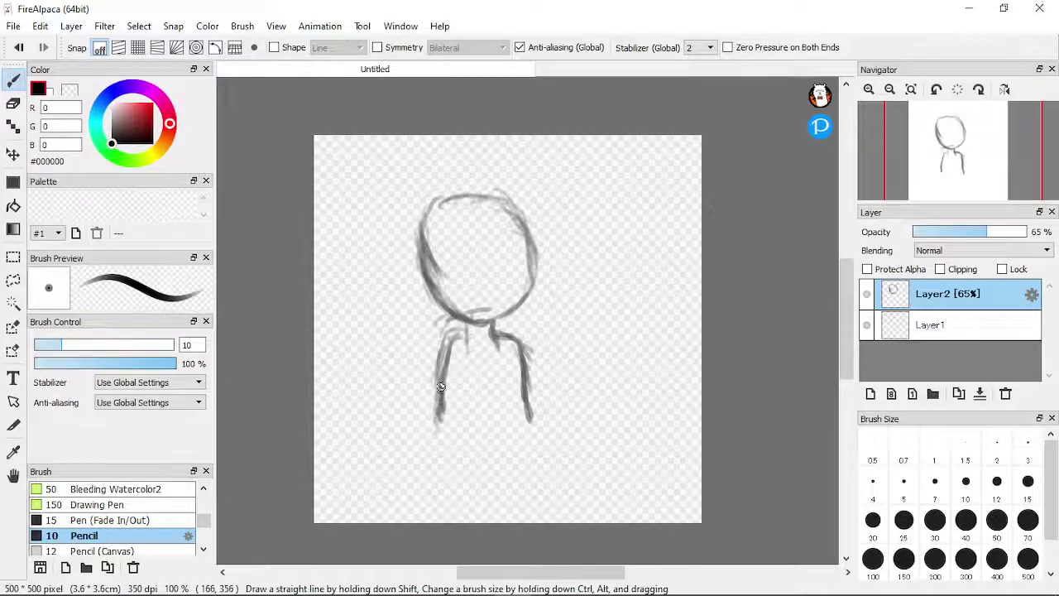
mouse_move(489, 316)
left_mouse_down()
mouse_move(513, 344)
mouse_move(510, 333)
mouse_move(539, 378)
left_mouse_up()
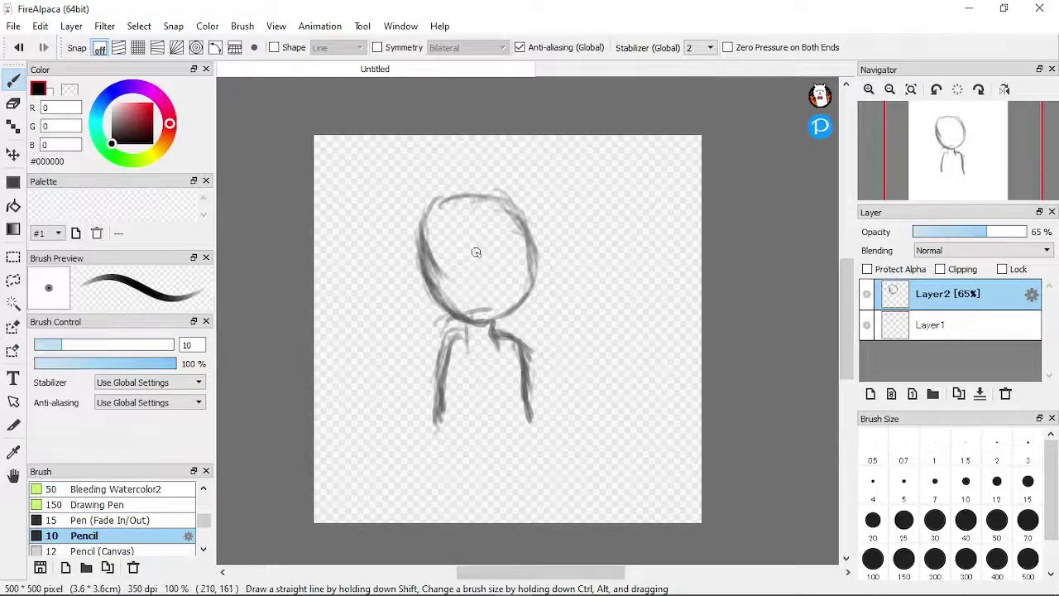
Step: Sketch a curved horizontal guideline and vertical strokes for the eyes inside the head, undoing the last stray stroke
left_click_drag(469, 221, 477, 285)
mouse_move(476, 236)
left_mouse_down()
mouse_move(483, 301)
mouse_move(478, 284)
left_mouse_up()
left_click_drag(478, 248, 483, 308)
mouse_move(465, 258)
left_mouse_down()
mouse_move(457, 263)
mouse_move(472, 256)
left_mouse_up()
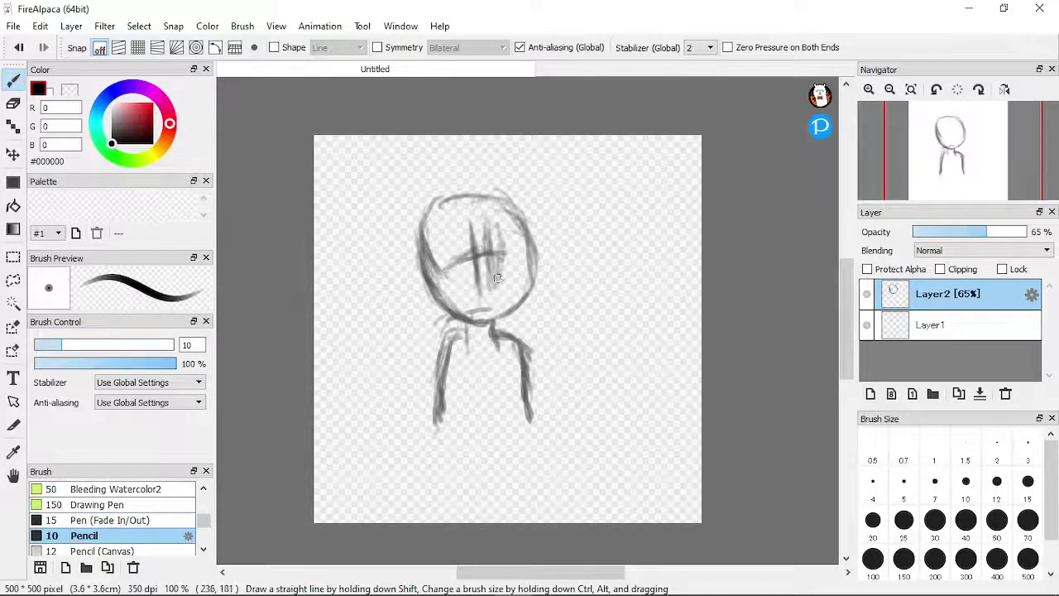
mouse_move(454, 238)
left_mouse_down()
mouse_move(468, 290)
mouse_move(466, 253)
mouse_move(469, 263)
left_mouse_up()
mouse_move(460, 220)
left_mouse_down()
mouse_move(469, 254)
mouse_move(458, 224)
mouse_move(469, 311)
mouse_move(483, 299)
mouse_move(467, 312)
mouse_move(488, 295)
left_mouse_up()
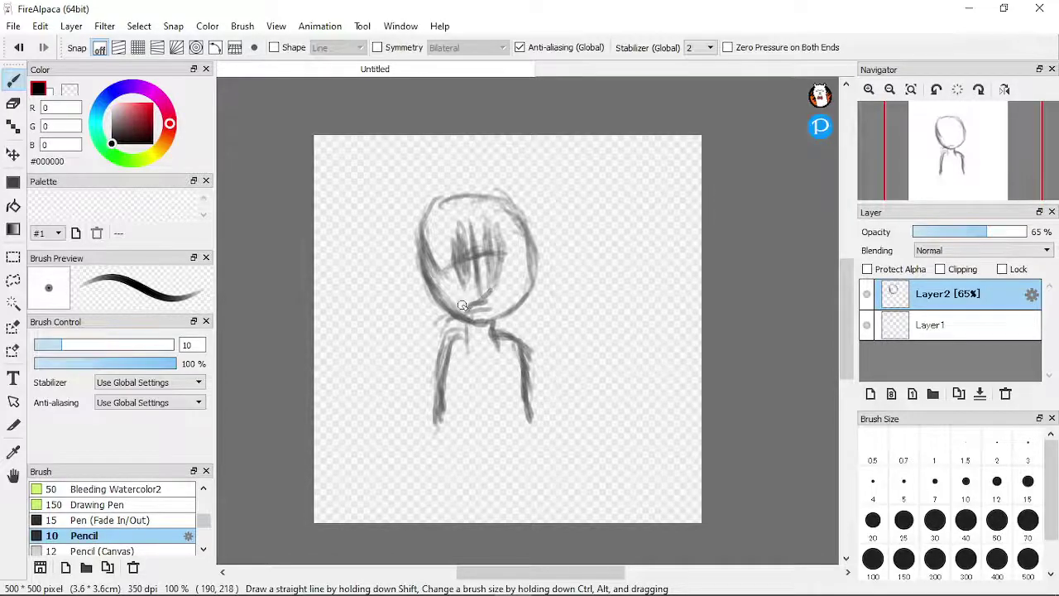
key("ctrl+z")
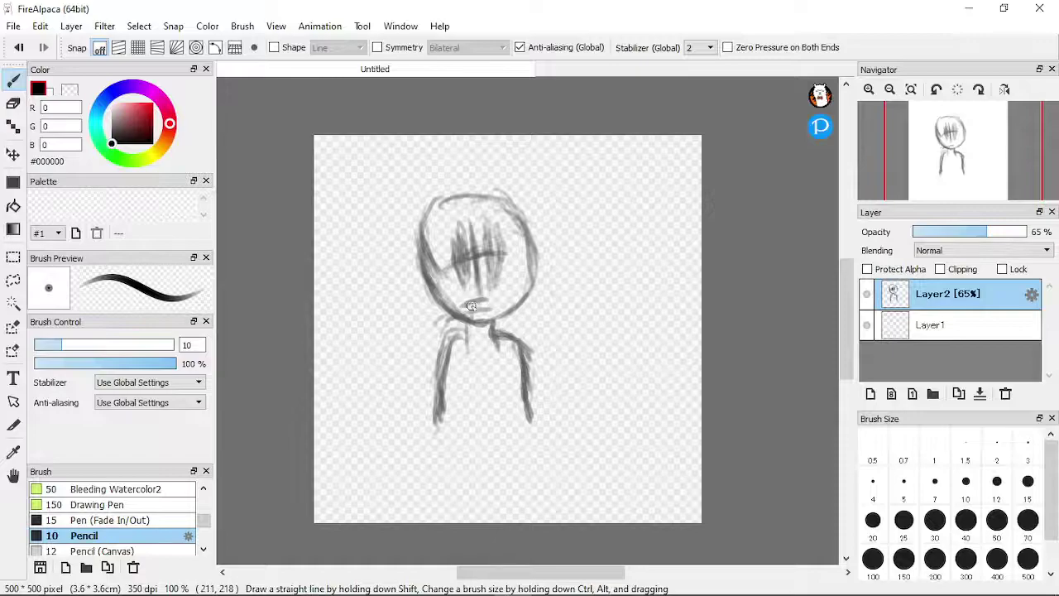
Step: Try several curved mouth strokes near the chin with the size 10 Pencil, undoing each one
left_click_drag(464, 305, 485, 296)
left_click_drag(462, 323, 470, 342)
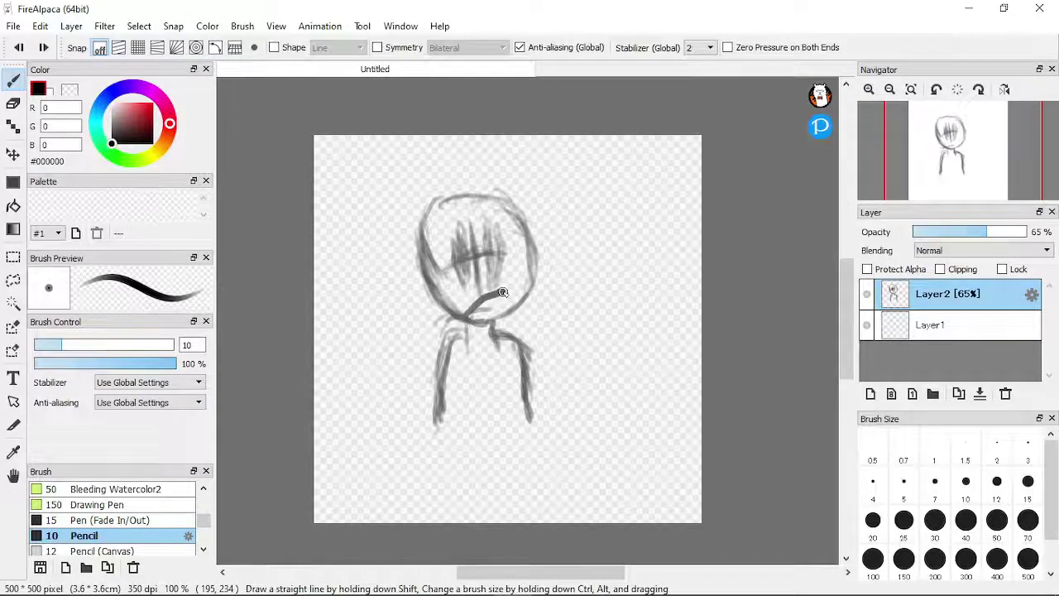
key("ctrl+z")
left_click_drag(473, 302, 495, 313)
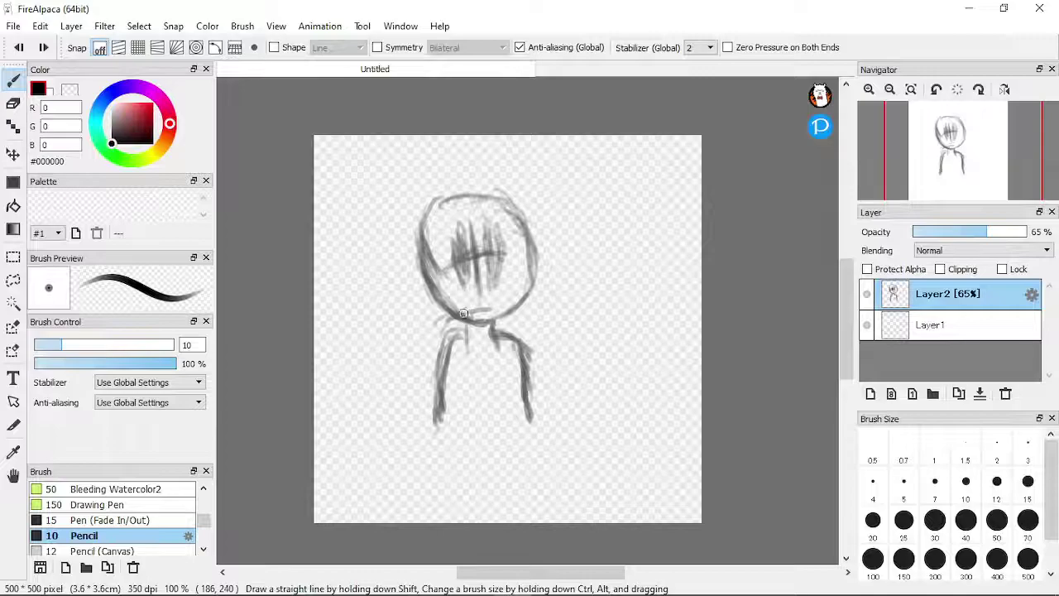
left_click_drag(447, 318, 507, 308)
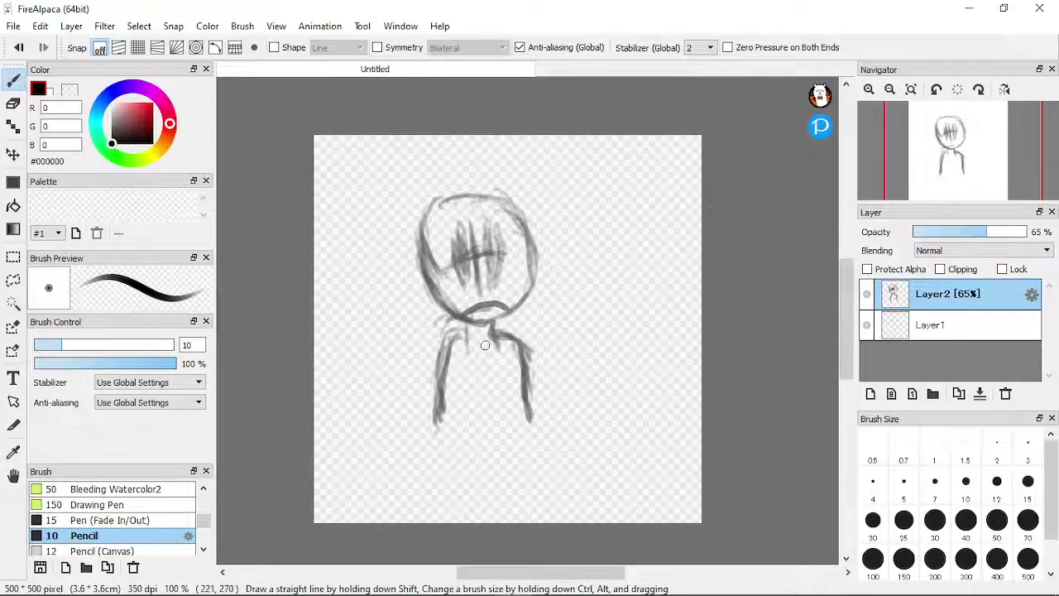
key("ctrl+z")
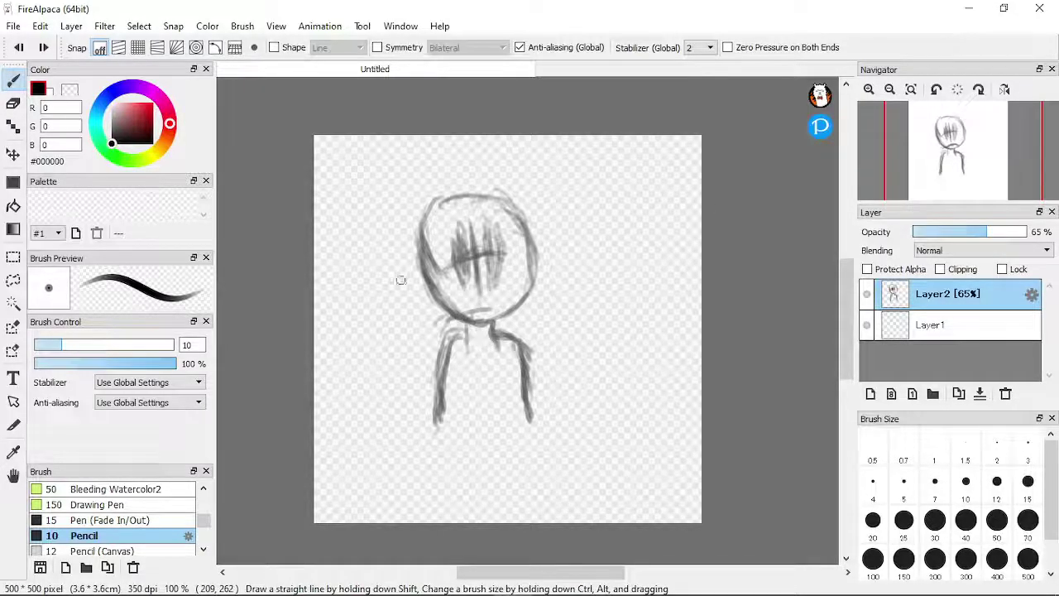
left_click_drag(452, 317, 493, 303)
key("ctrl+z")
key("ctrl+z")
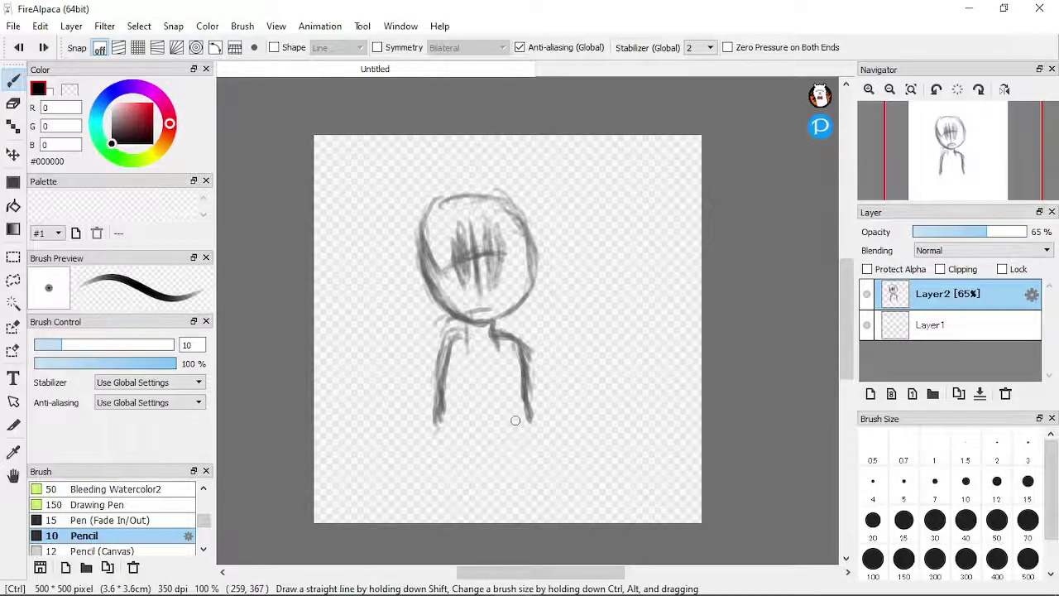
Step: Set the Pencil size to 7 and draw a smiling mouth curve above the chin, undoing the unsuccessful strokes
scroll(451, 286, "up", 2)
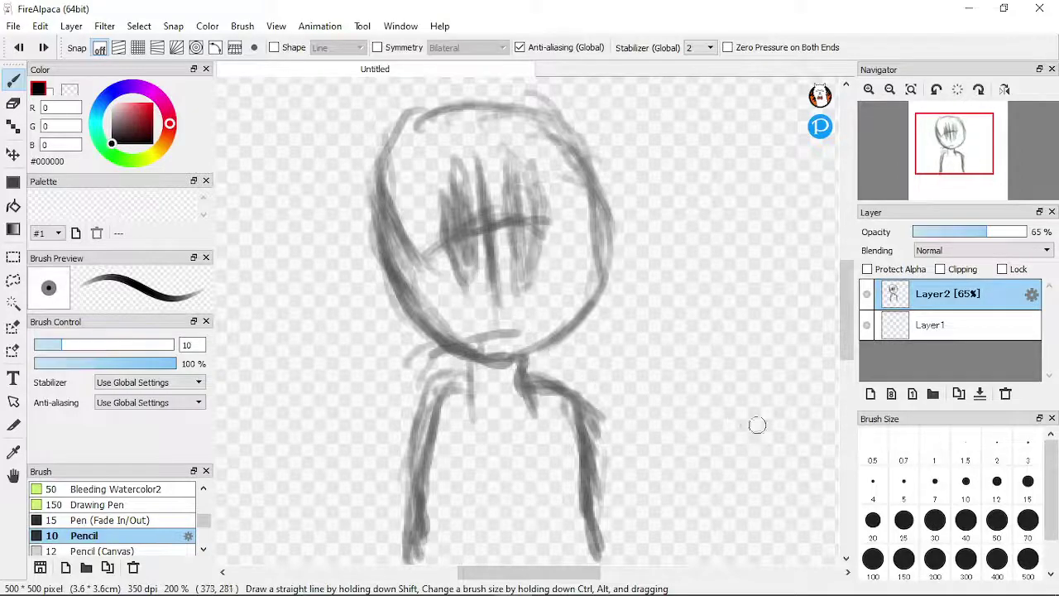
left_click(934, 488)
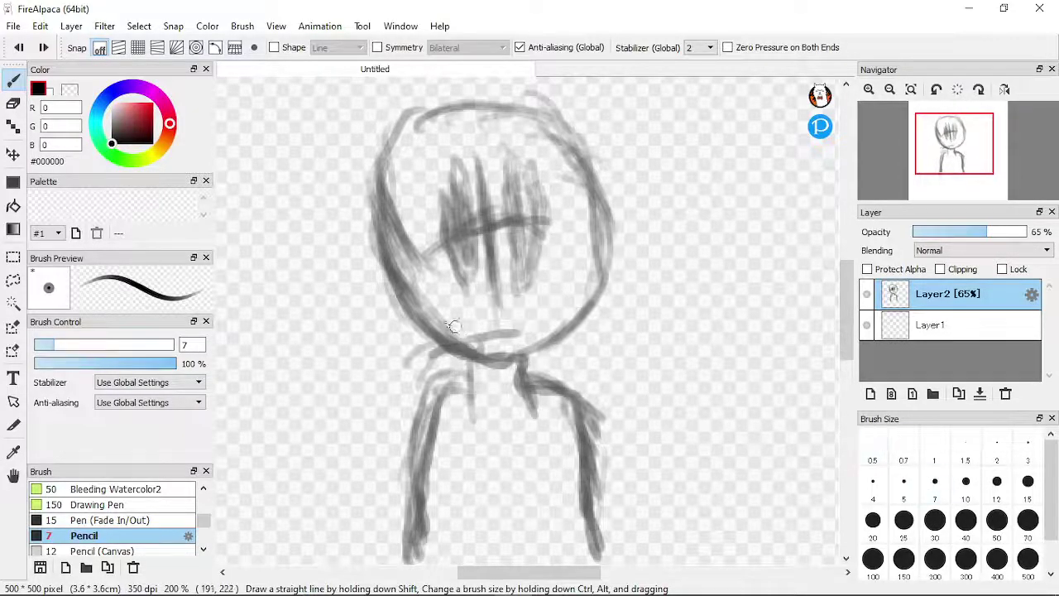
mouse_move(478, 333)
left_mouse_down()
mouse_move(496, 315)
mouse_move(522, 332)
left_mouse_up()
key("ctrl+z")
mouse_move(458, 343)
left_mouse_down()
mouse_move(482, 319)
mouse_move(521, 309)
left_mouse_up()
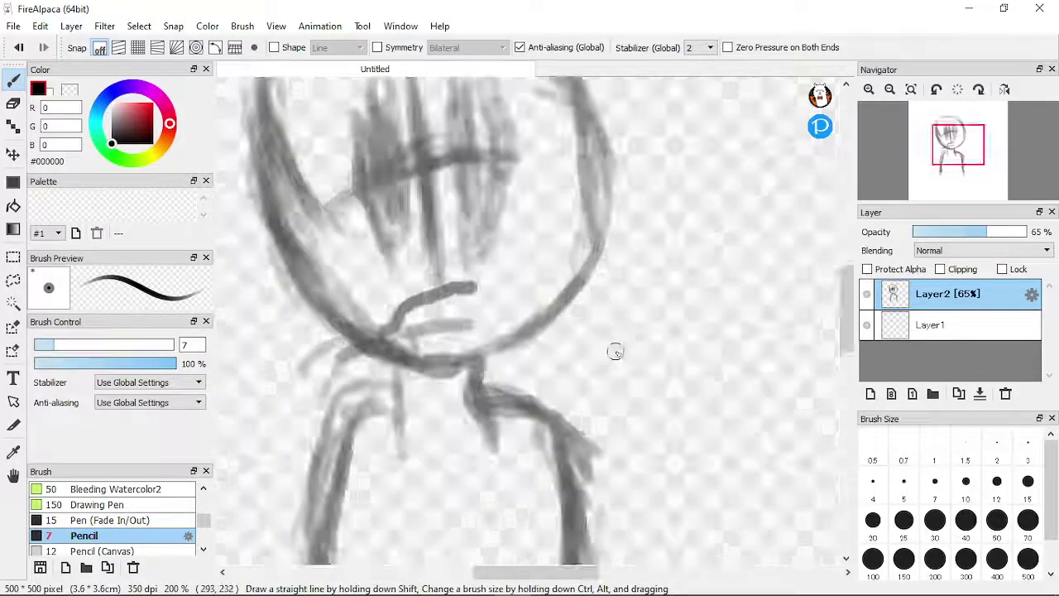
key("ctrl+z")
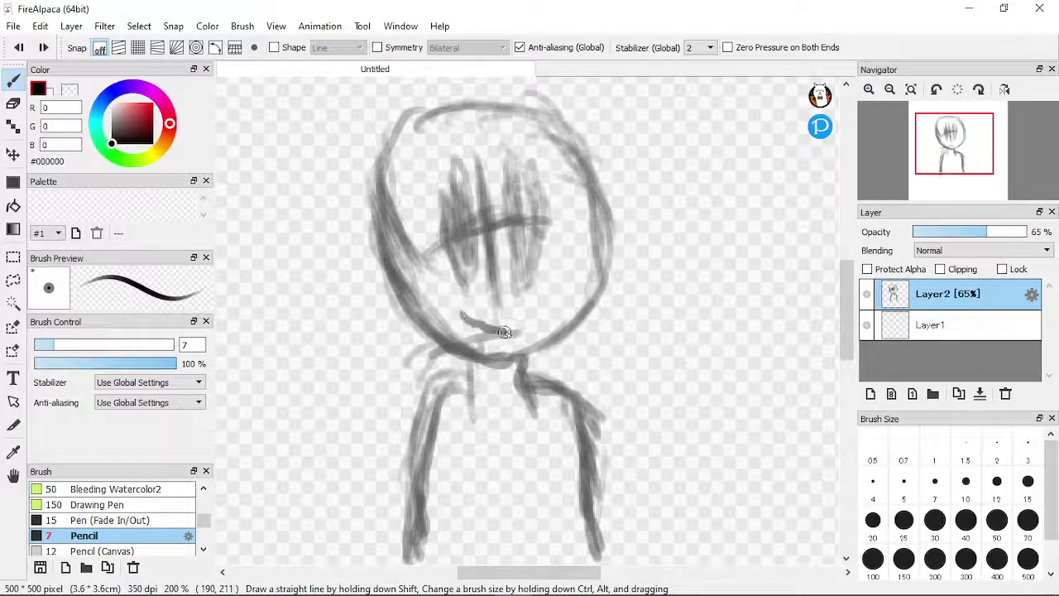
scroll(505, 396, "up", 1)
Step: Add a new layer and move it above the Layer2 sketch in the layer stack
scroll(513, 391, "down", 5)
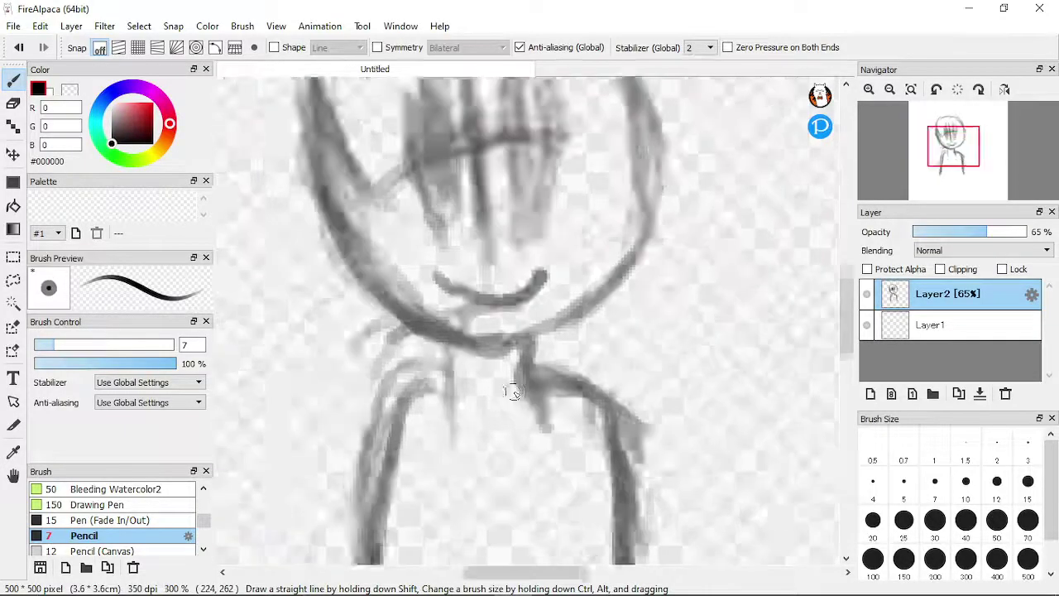
left_click(958, 331)
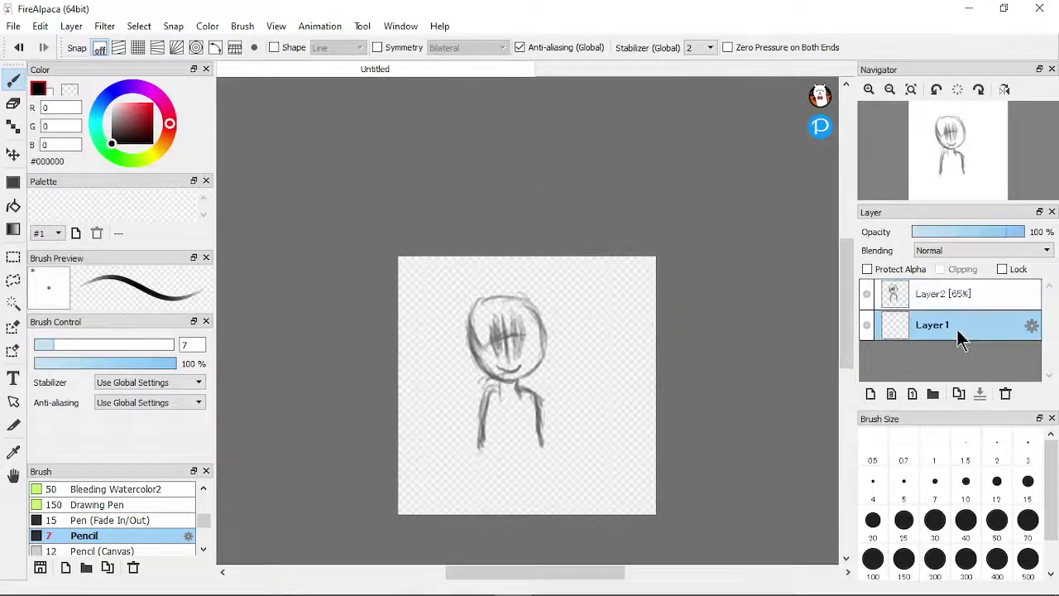
left_click(871, 394)
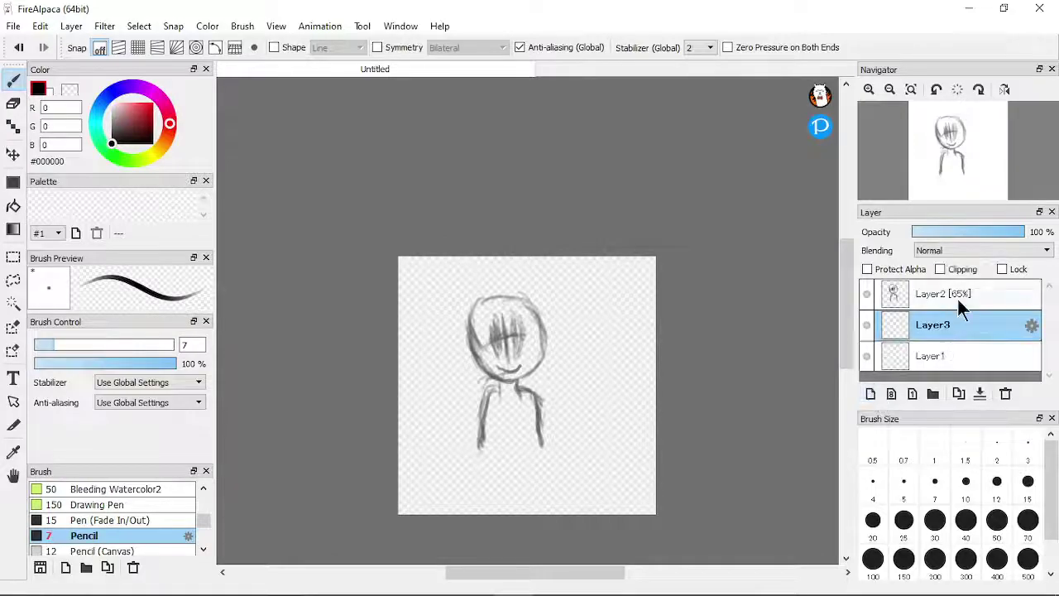
left_click_drag(958, 329, 962, 306)
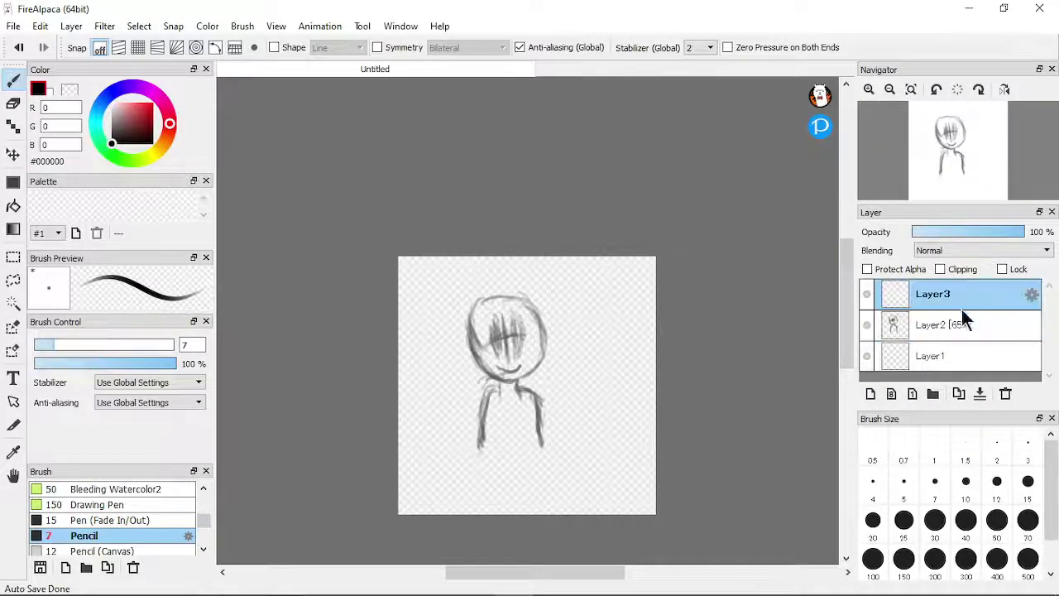
Step: Lower the opacity of the Layer2 sketch to 54% and make Layer3 the active layer
left_click(966, 309)
left_click_drag(977, 237, 971, 233)
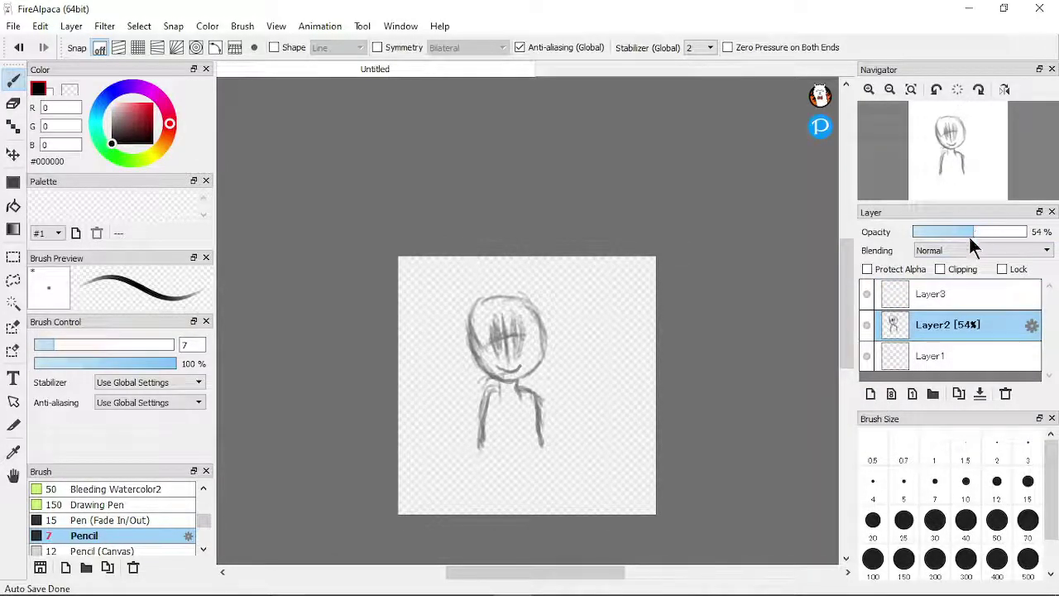
left_click(968, 300)
Step: Try tracing the head outline on Layer3 with the Drawing Pen at size 10
left_click(966, 482)
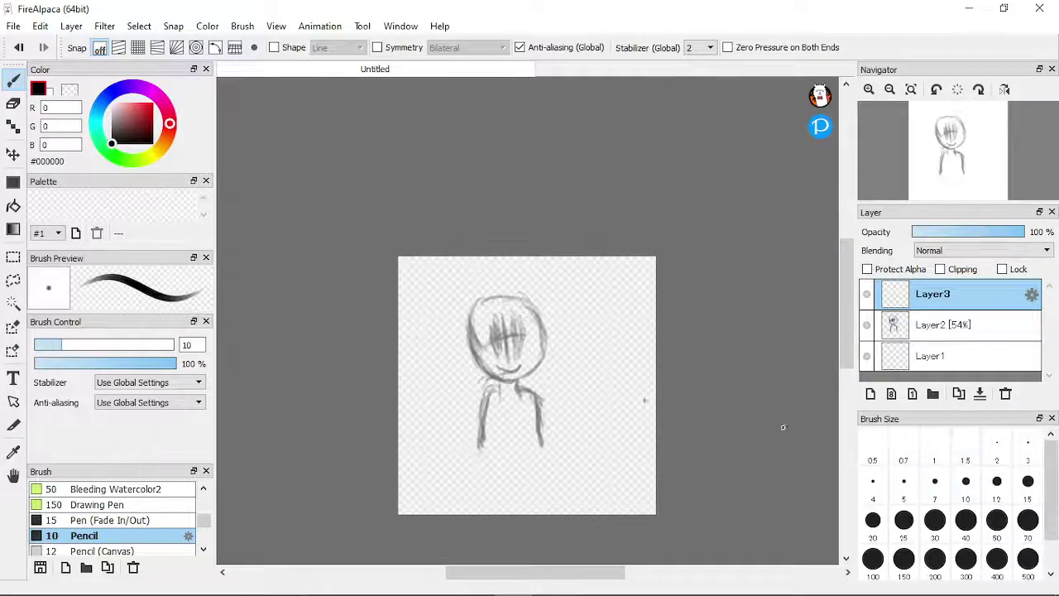
scroll(498, 357, "up", 3)
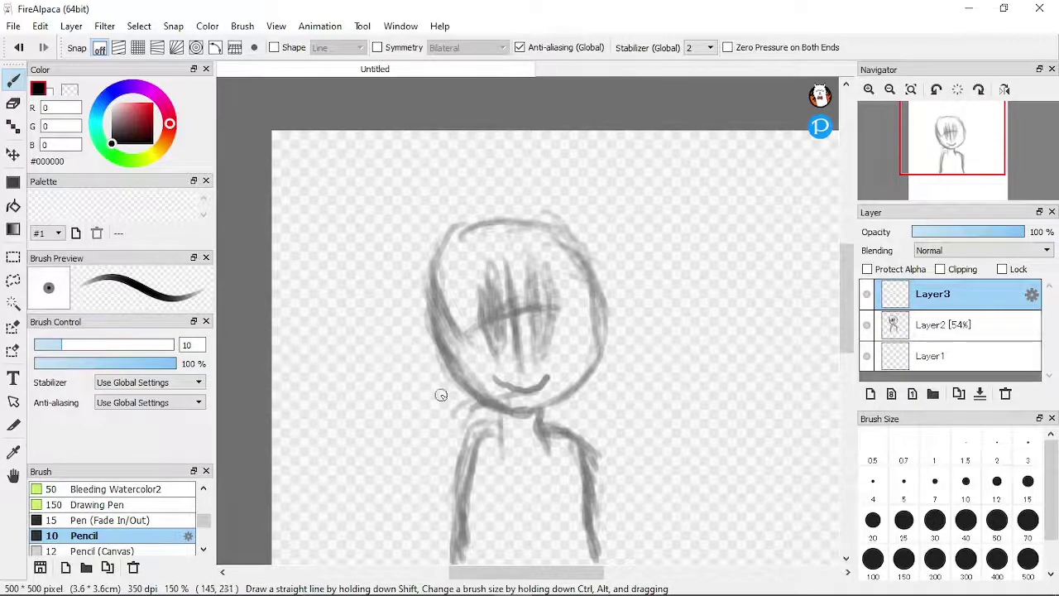
scroll(441, 395, "down", 2)
left_click(151, 505)
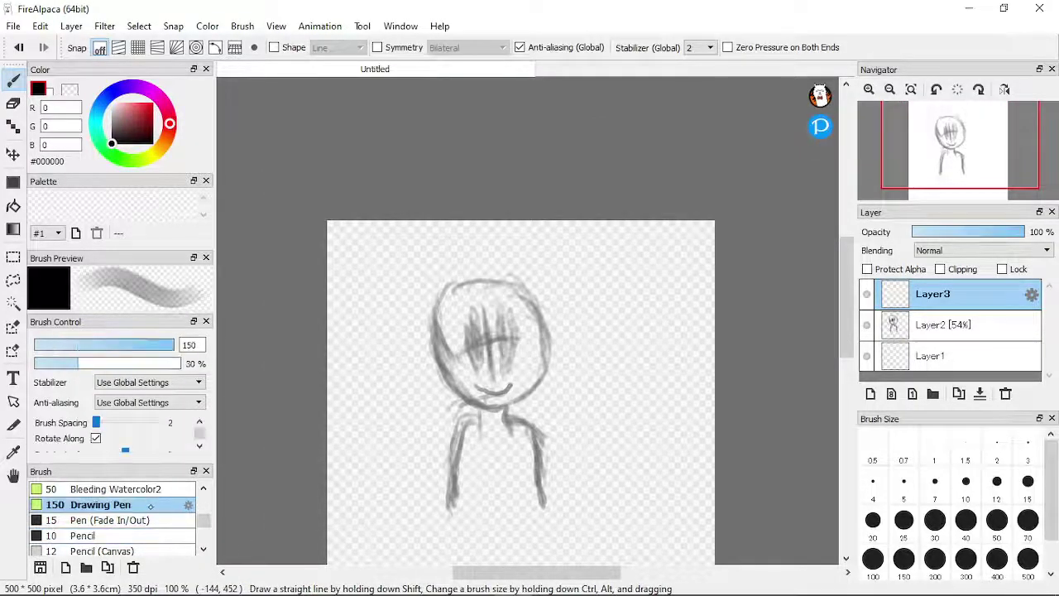
left_click(965, 481)
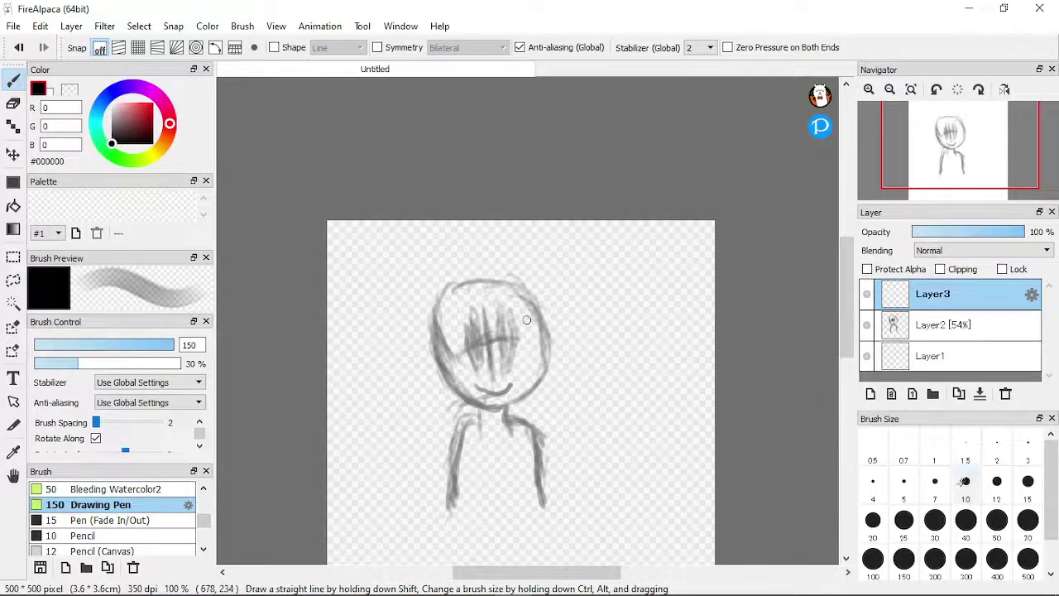
mouse_move(439, 354)
left_mouse_down()
mouse_move(468, 398)
mouse_move(518, 404)
left_mouse_up()
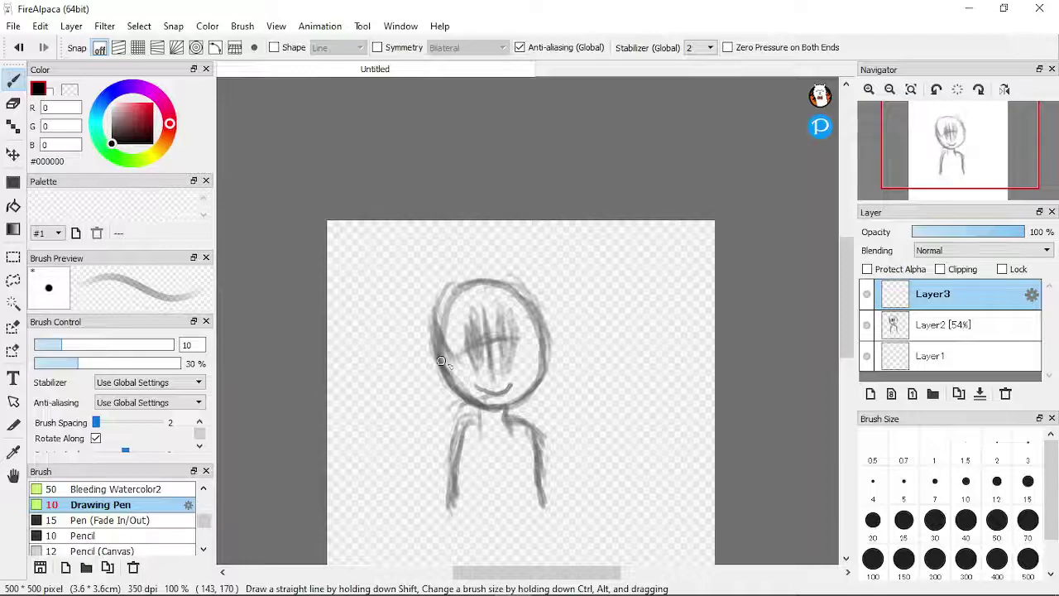
Step: Try tracing the whole head outline with the G Pen 2 brush at size 10, then undo it
scroll(153, 532, "up", 1)
scroll(153, 532, "up", 9)
scroll(147, 530, "up", 10)
scroll(127, 520, "up", 6)
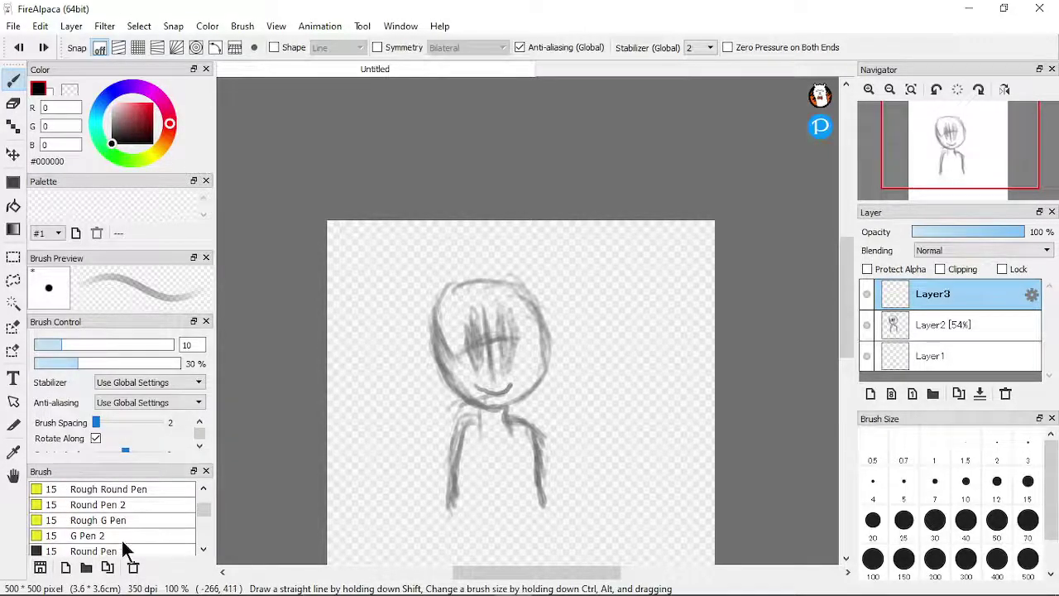
left_click(122, 541)
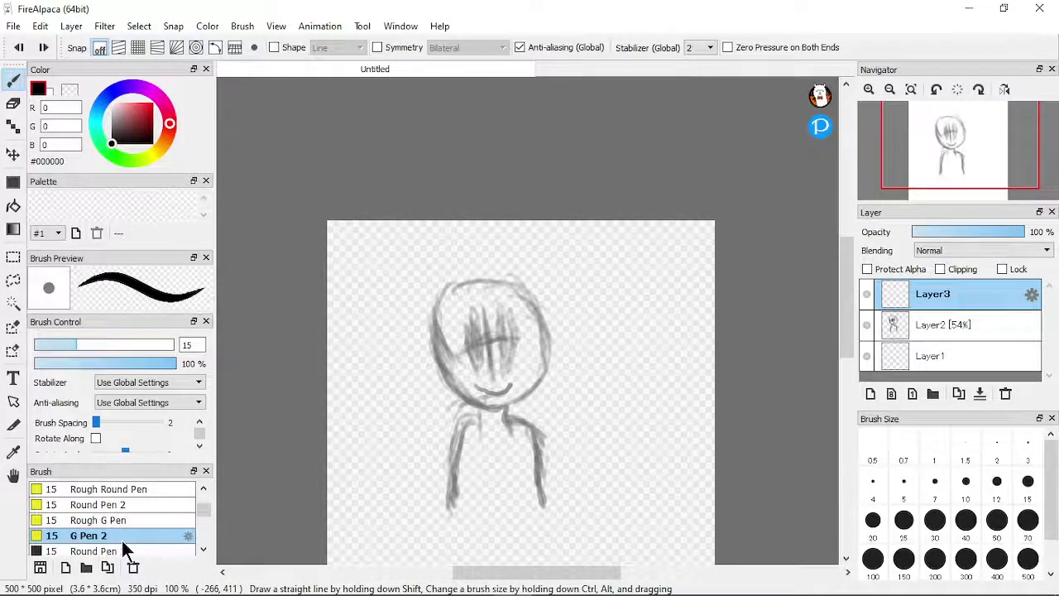
left_click(966, 481)
scroll(470, 330, "down", 2)
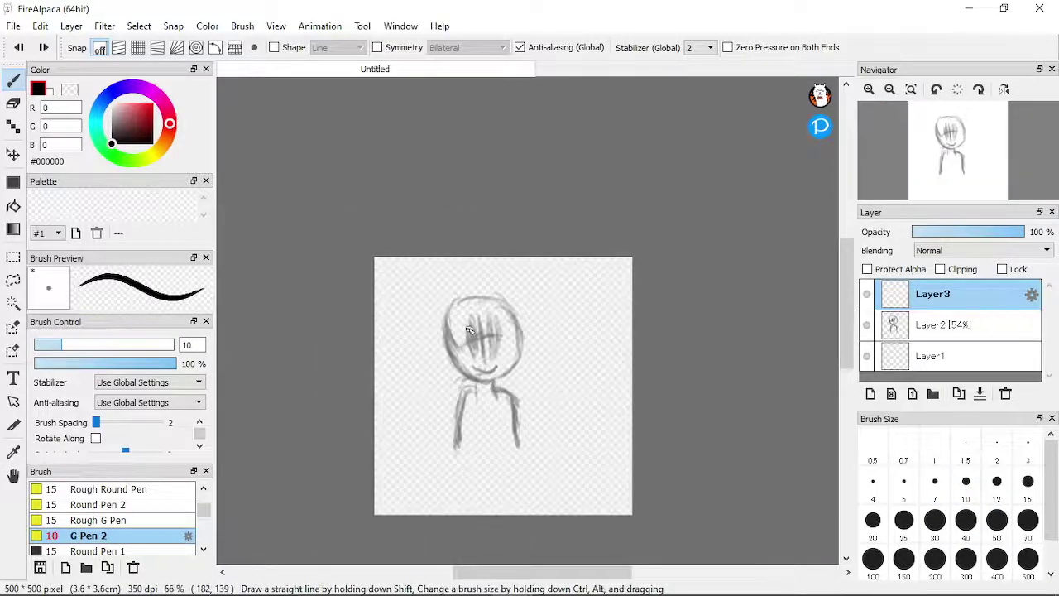
scroll(469, 330, "up", 2)
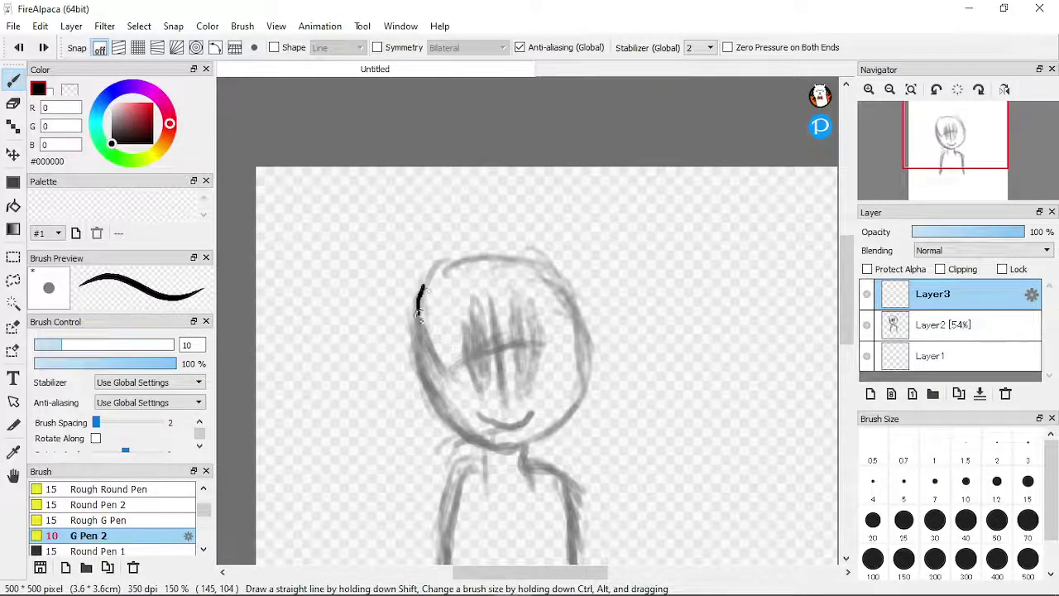
mouse_move(438, 389)
left_mouse_down()
mouse_move(479, 441)
mouse_move(515, 447)
mouse_move(541, 436)
left_mouse_up()
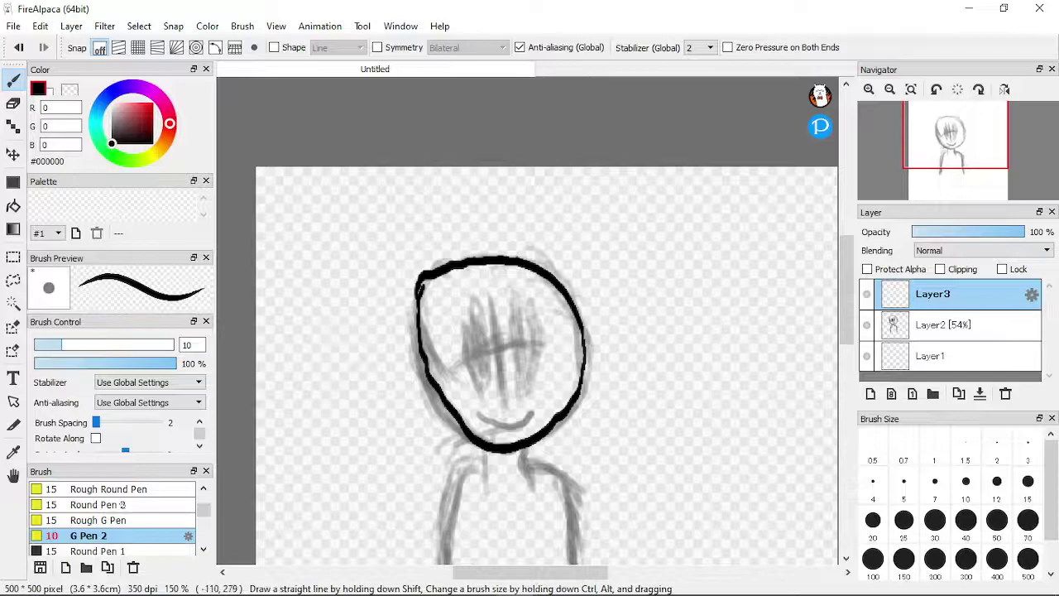
key("ctrl+z")
Step: Try a Rough G Pen stroke at size 15 along the upper edge of the head and undo it
left_click(112, 520)
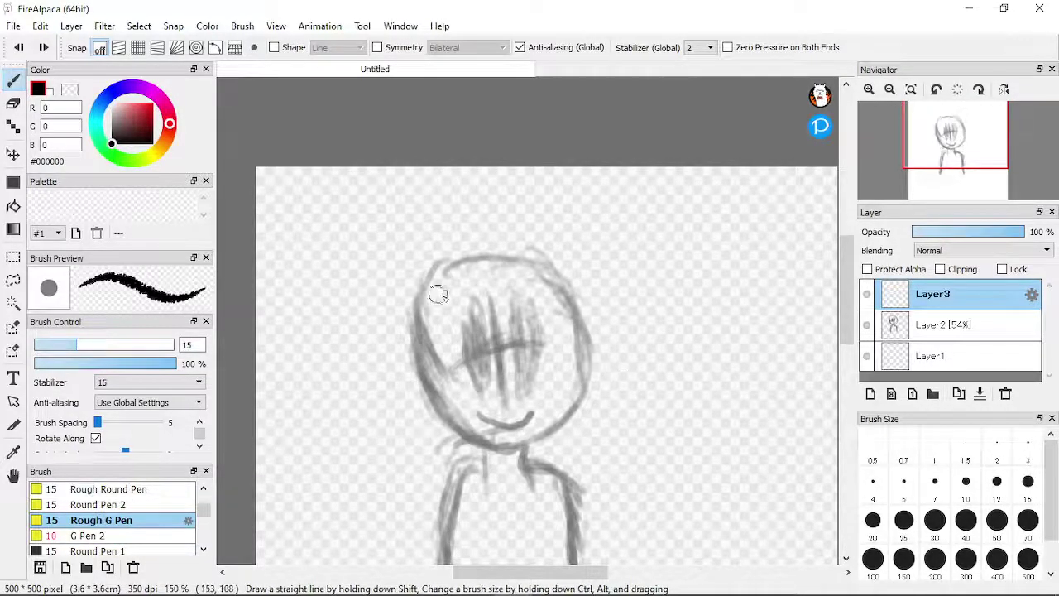
mouse_move(431, 283)
left_mouse_down()
mouse_move(434, 374)
mouse_move(462, 424)
mouse_move(524, 429)
mouse_move(558, 384)
mouse_move(560, 313)
mouse_move(484, 273)
left_mouse_up()
key("ctrl+z")
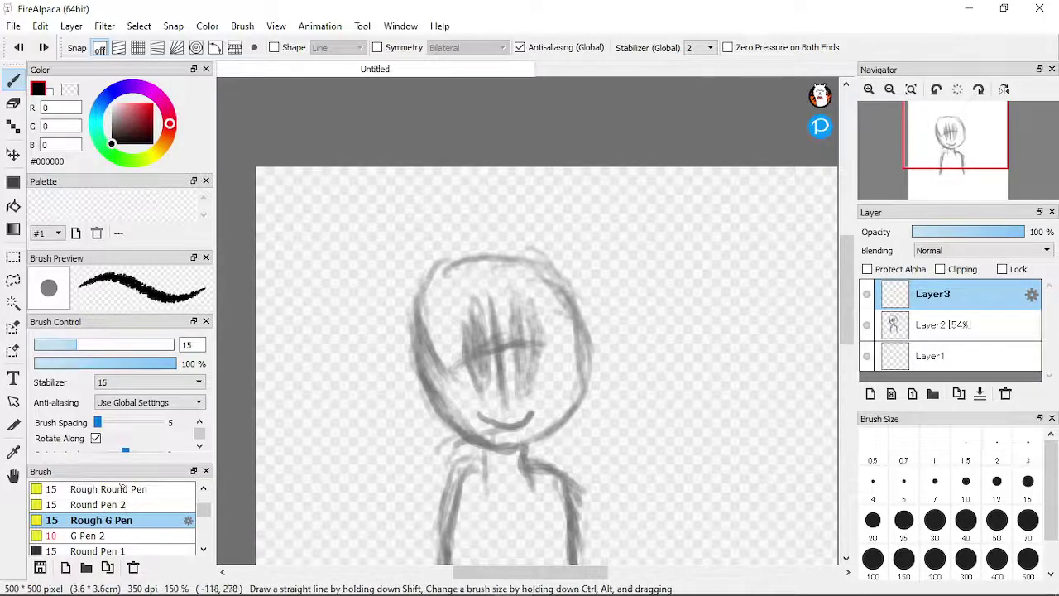
Step: Trace the head outline on Layer3 with the Rough Round Pen at size 10, undoing the first attempt
left_click(124, 489)
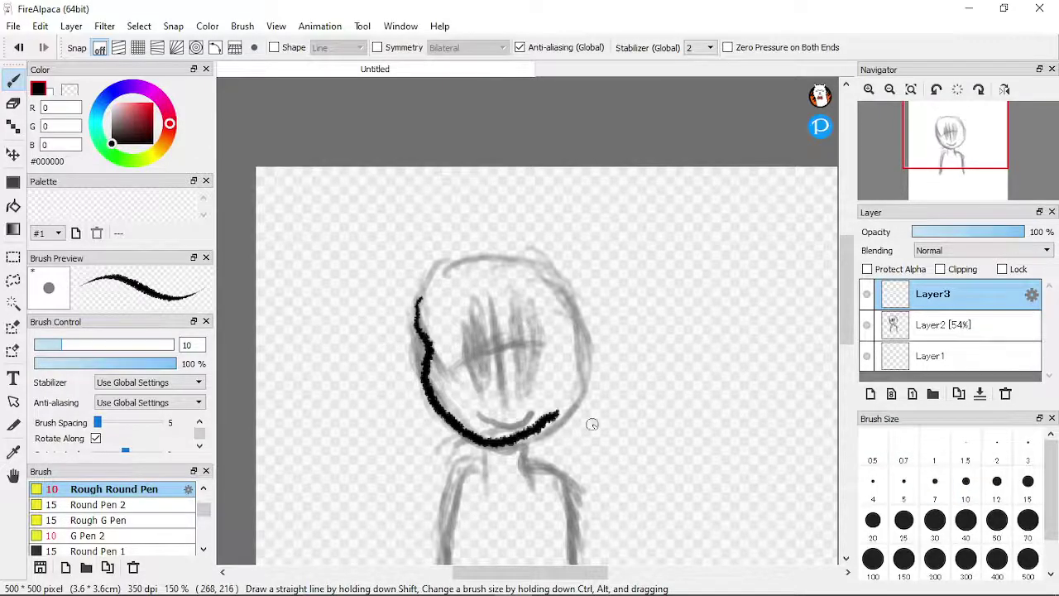
key("ctrl+z")
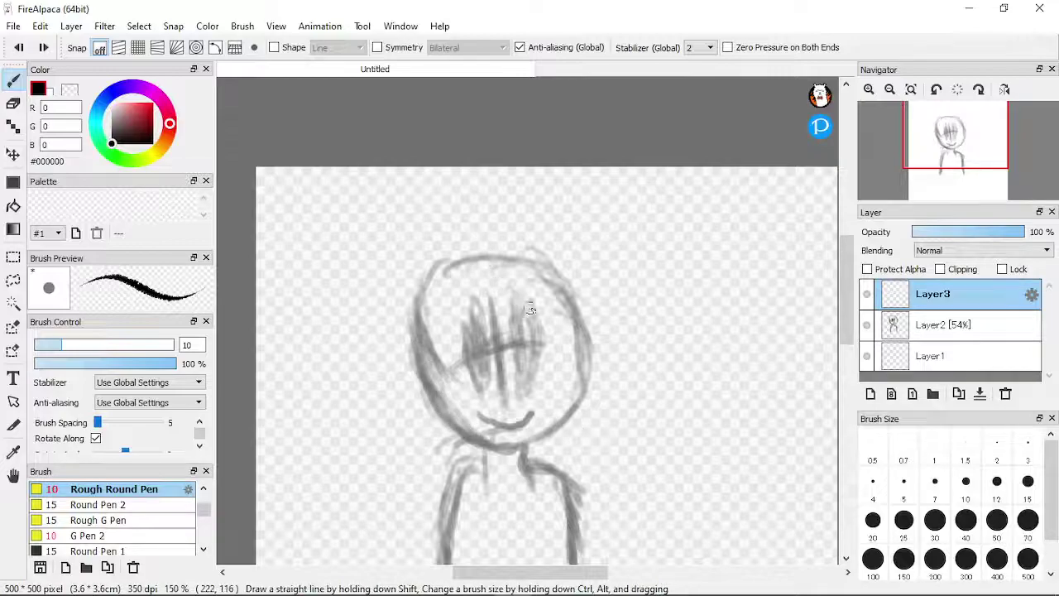
mouse_move(442, 399)
left_mouse_down()
mouse_move(474, 442)
mouse_move(528, 450)
mouse_move(571, 435)
mouse_move(595, 387)
left_mouse_up()
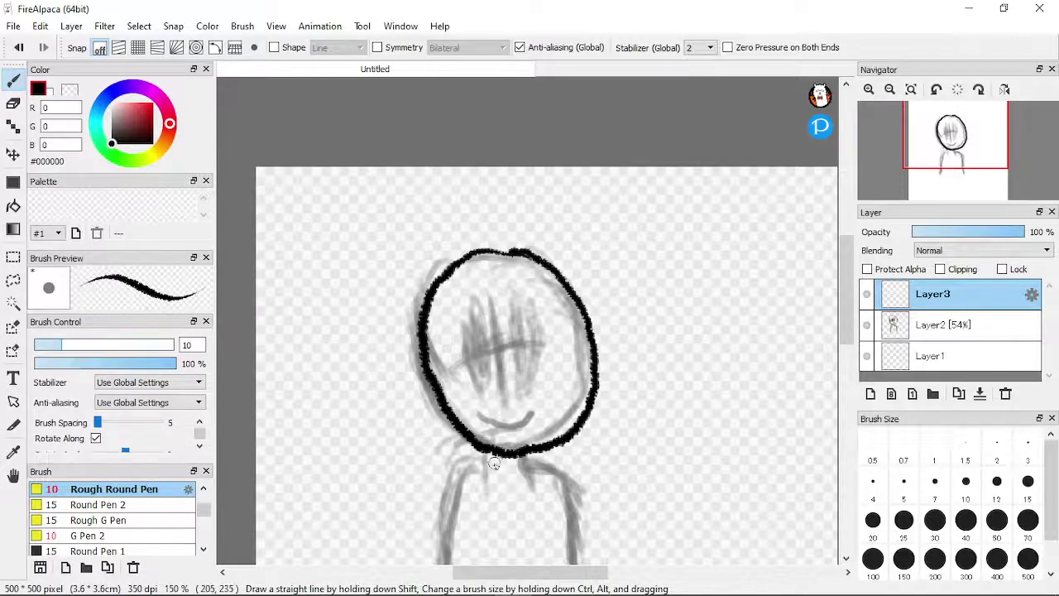
Step: Trace the neck, shoulders and both sides of the body over the sketch with the Rough Round Pen
scroll(501, 478, "up", 1)
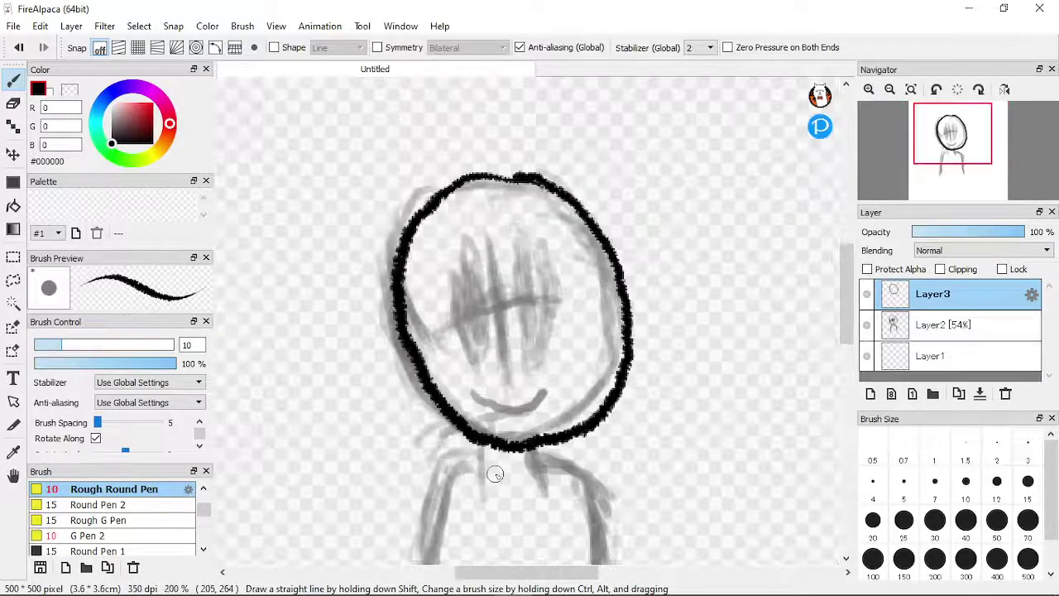
scroll(487, 468, "down", 3)
scroll(483, 513, "up", 3)
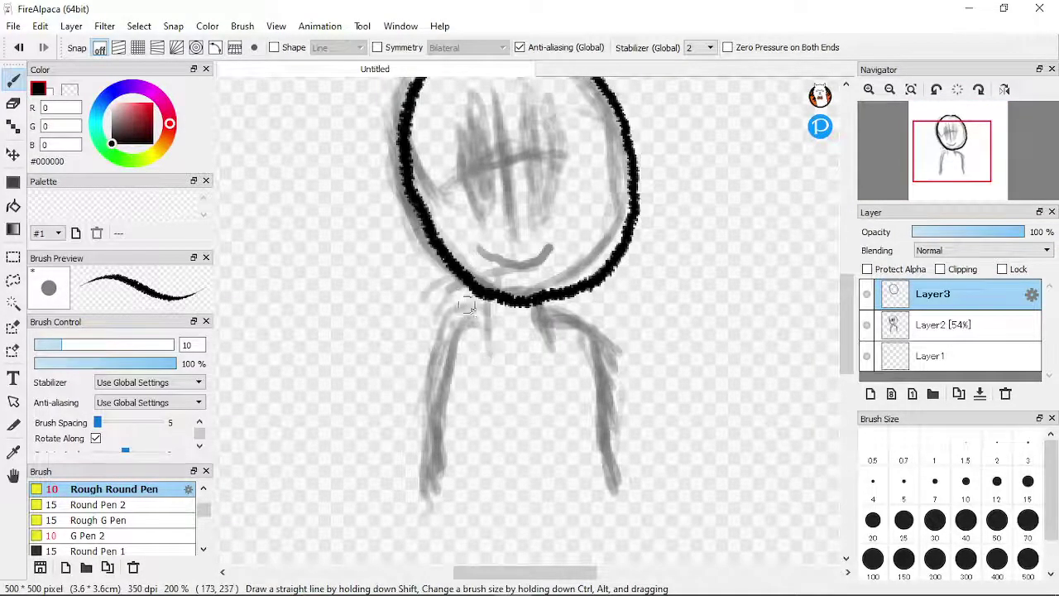
mouse_move(471, 325)
left_mouse_down()
mouse_move(437, 375)
mouse_move(432, 456)
left_mouse_up()
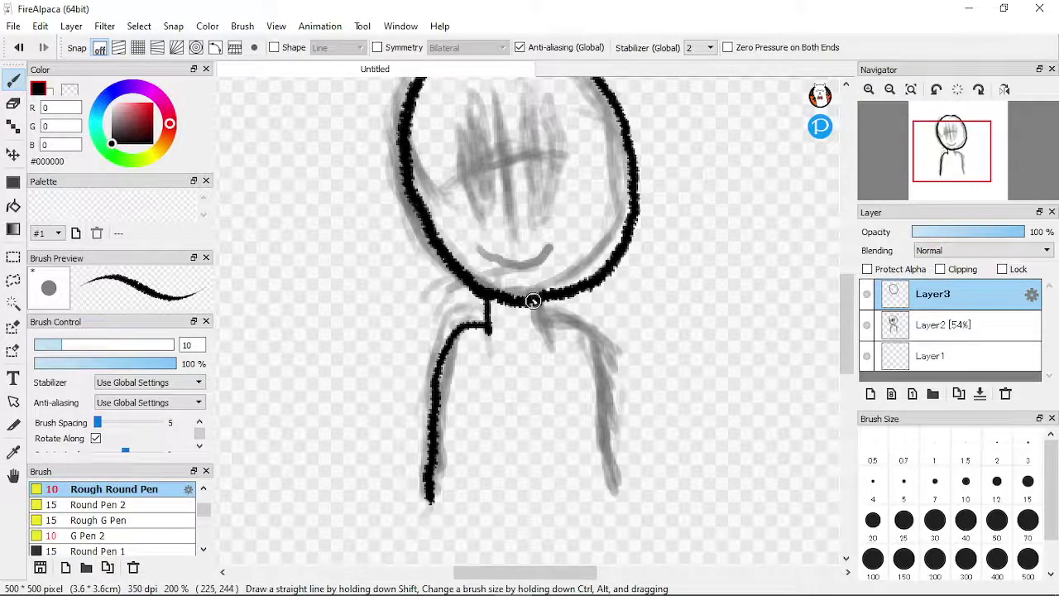
mouse_move(558, 321)
left_mouse_down()
mouse_move(594, 358)
mouse_move(585, 494)
left_mouse_up()
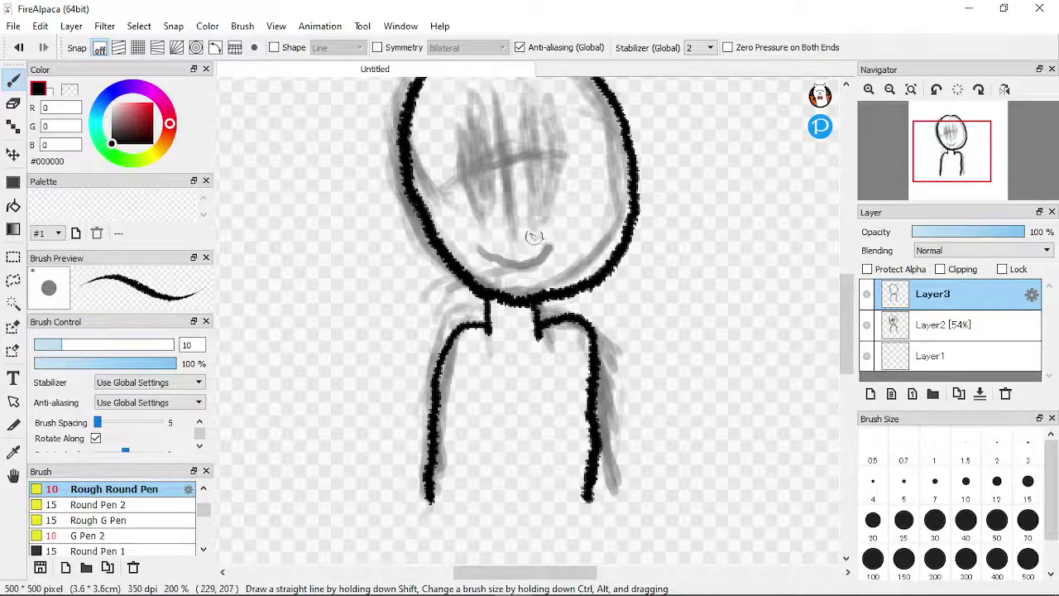
Step: Set the Rough Round Pen size to 7 and outline the left eye as a tall oval, undoing the first attempt
scroll(534, 237, "up", 1)
scroll(532, 244, "down", 5)
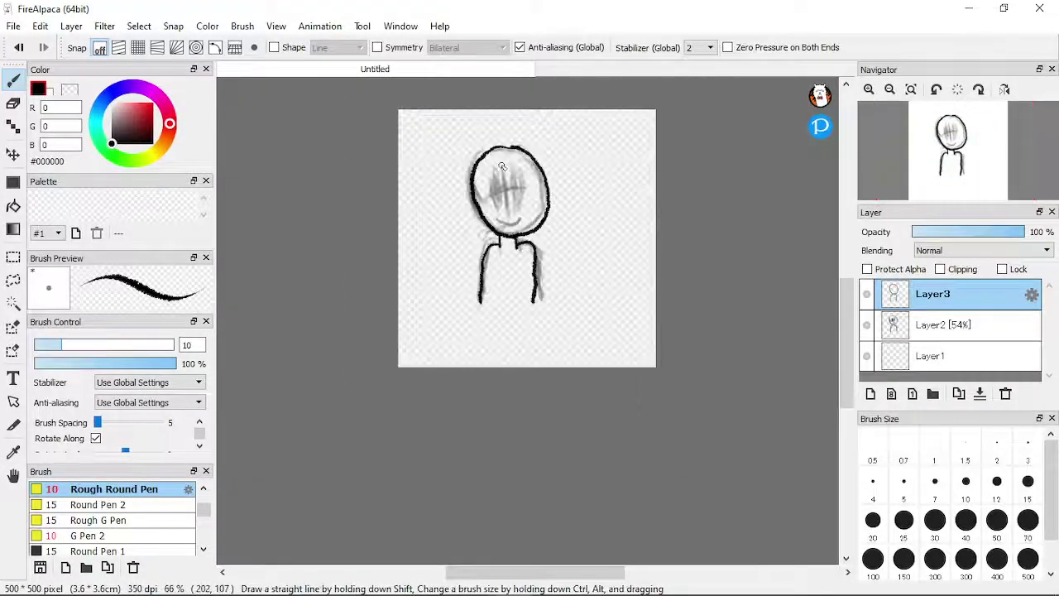
scroll(503, 167, "up", 4)
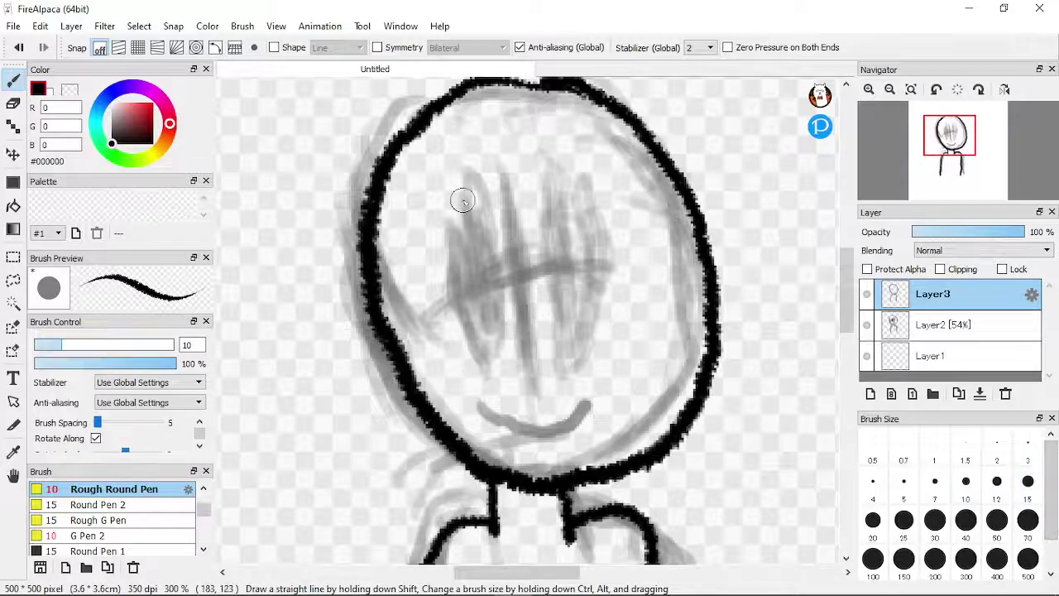
left_click(934, 482)
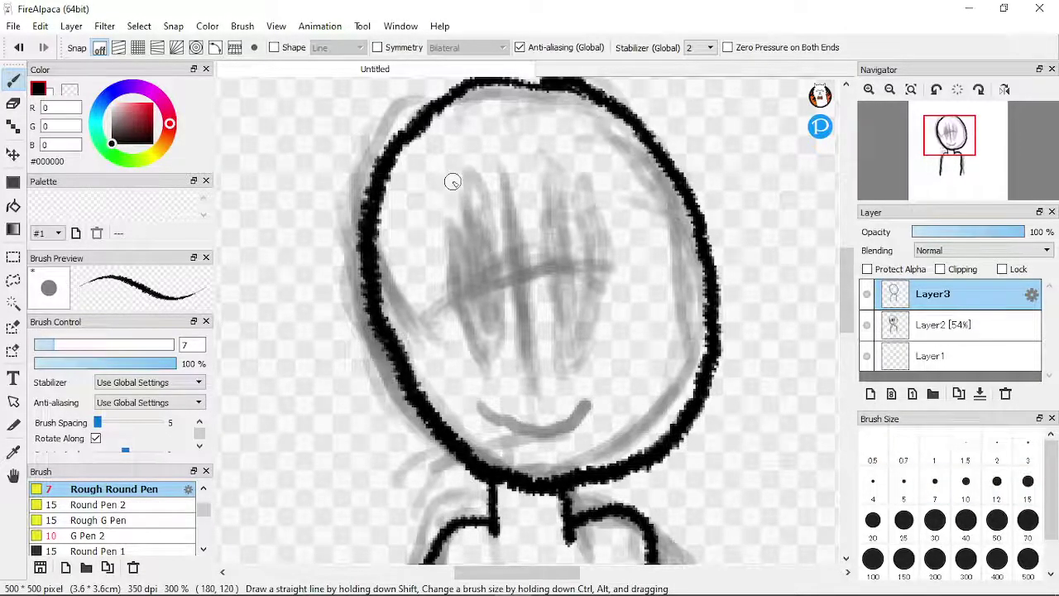
mouse_move(453, 177)
left_mouse_down()
mouse_move(472, 326)
mouse_move(499, 336)
mouse_move(510, 287)
mouse_move(500, 231)
mouse_move(481, 189)
mouse_move(453, 177)
left_mouse_up()
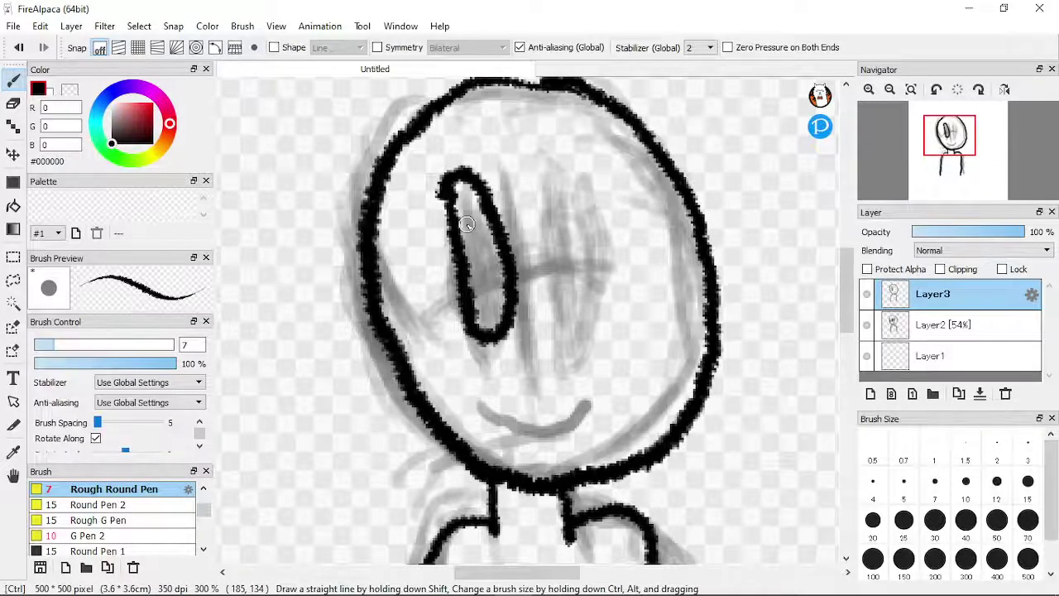
key("ctrl+z")
mouse_move(459, 202)
left_mouse_down()
mouse_move(462, 335)
mouse_move(473, 362)
mouse_move(492, 365)
mouse_move(505, 326)
mouse_move(499, 273)
mouse_move(465, 197)
left_mouse_up()
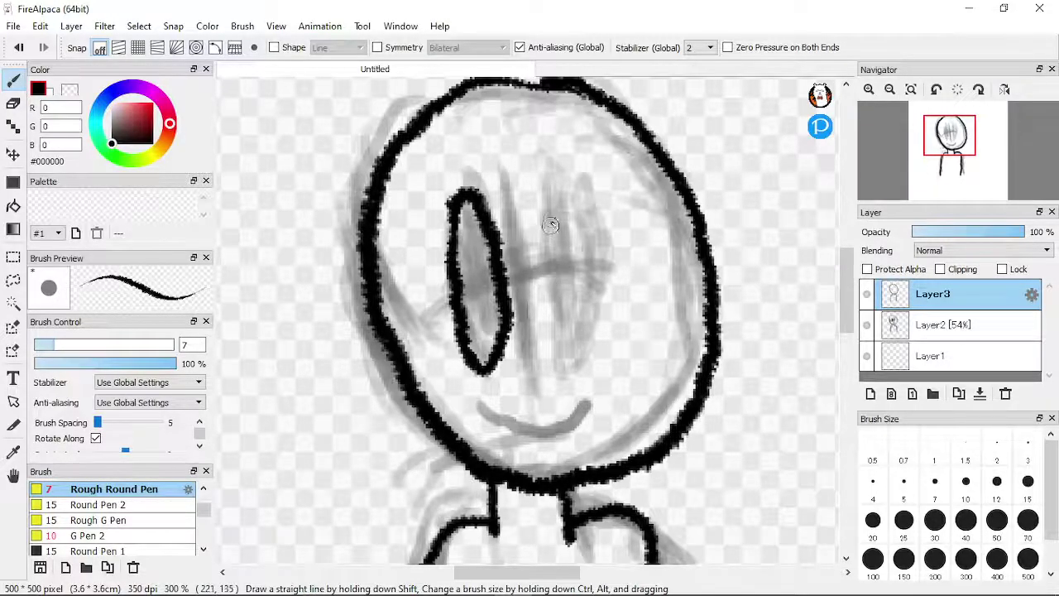
Step: Outline the right eye as a tall narrow oval and trace the smiling mouth
mouse_move(541, 190)
left_mouse_down()
mouse_move(548, 286)
mouse_move(567, 356)
left_mouse_up()
left_click_drag(588, 303, 548, 182)
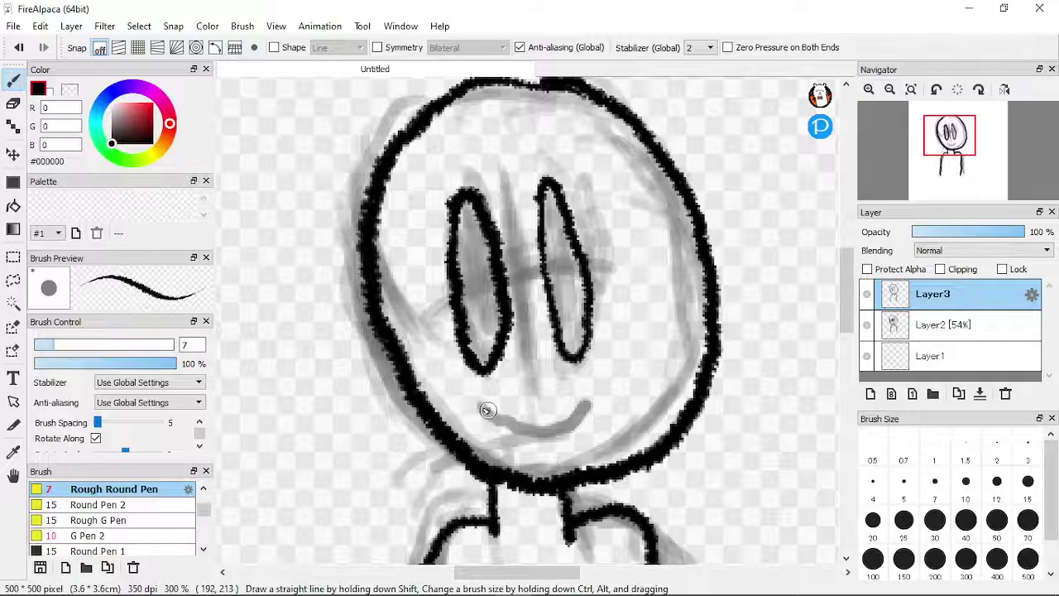
left_click_drag(543, 428, 586, 403)
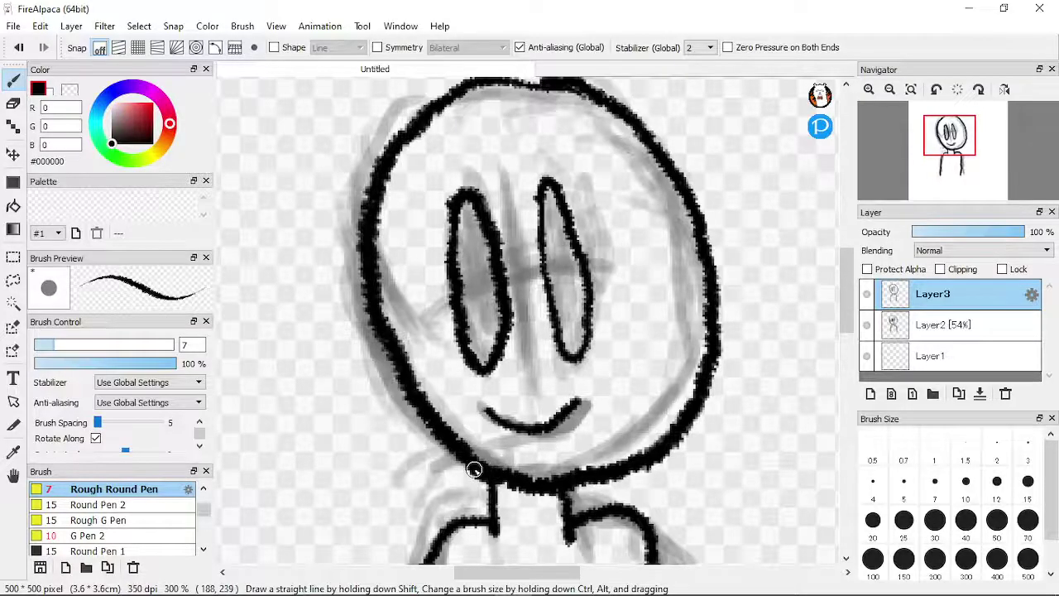
Step: Hide the Layer2 sketch so only the line art on Layer3 shows
left_click(869, 325)
scroll(669, 333, "up", 1)
scroll(670, 334, "down", 4)
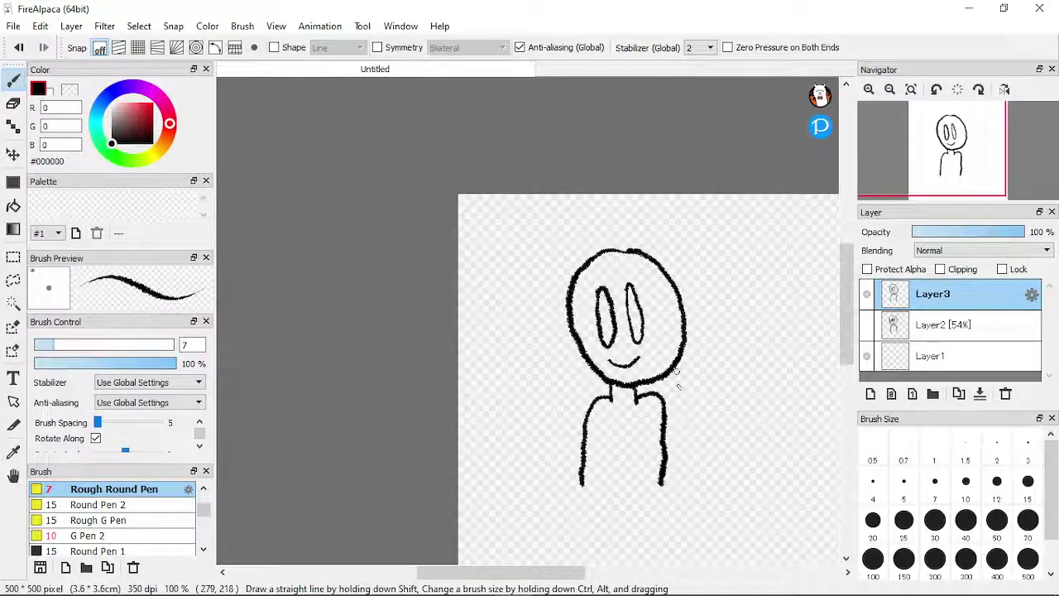
Step: Fill the middle of both eyes with black, leaving small unfilled highlights at their upper and lower ends
scroll(684, 420, "up", 3)
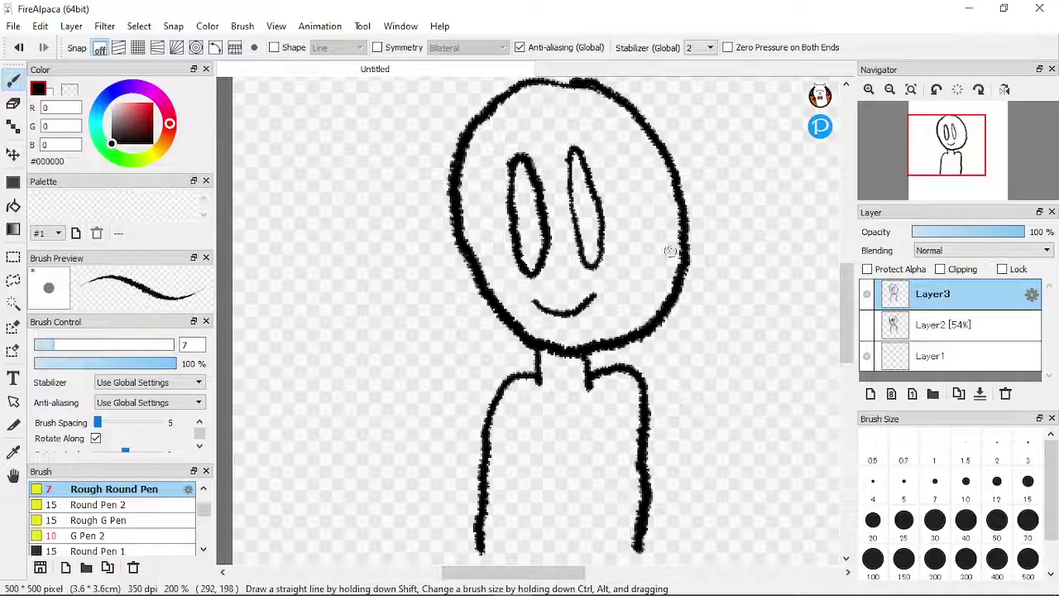
scroll(562, 154, "down", 1)
scroll(562, 154, "up", 4)
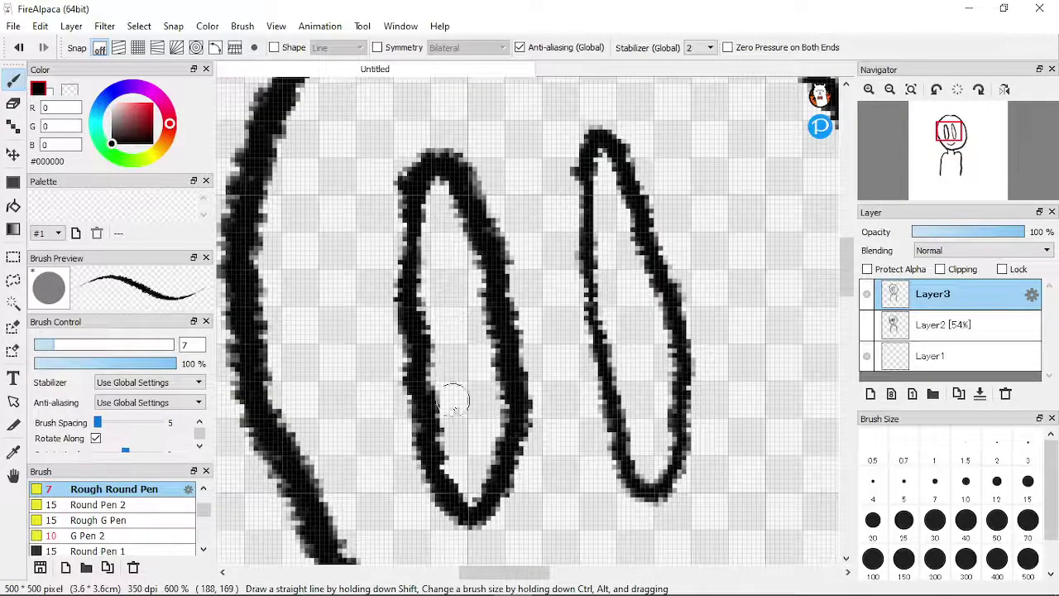
mouse_move(432, 386)
left_mouse_down()
mouse_move(445, 424)
mouse_move(439, 389)
mouse_move(447, 413)
mouse_move(454, 390)
mouse_move(455, 417)
mouse_move(463, 379)
mouse_move(465, 414)
mouse_move(477, 380)
mouse_move(477, 415)
mouse_move(487, 386)
mouse_move(499, 408)
mouse_move(484, 349)
mouse_move(462, 384)
mouse_move(457, 346)
mouse_move(435, 390)
mouse_move(430, 174)
mouse_move(438, 202)
mouse_move(428, 214)
mouse_move(452, 283)
mouse_move(437, 268)
mouse_move(438, 342)
mouse_move(445, 293)
mouse_move(452, 327)
mouse_move(474, 330)
mouse_move(468, 302)
mouse_move(453, 329)
mouse_move(485, 346)
mouse_move(490, 318)
mouse_move(459, 312)
mouse_move(463, 326)
mouse_move(461, 317)
mouse_move(485, 313)
mouse_move(449, 305)
mouse_move(444, 285)
mouse_move(473, 284)
mouse_move(441, 280)
mouse_move(478, 279)
left_mouse_up()
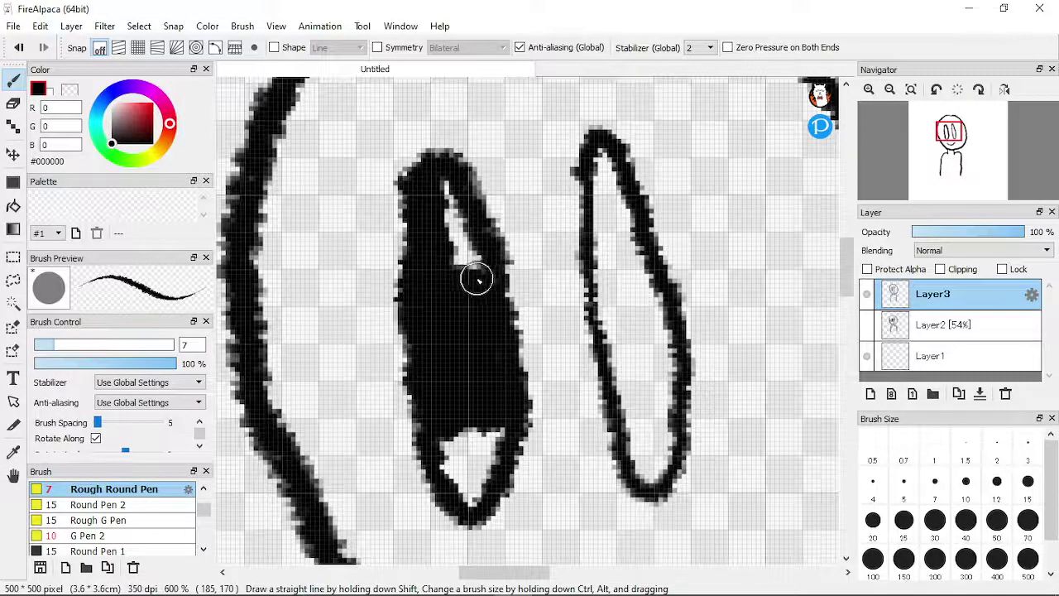
mouse_move(624, 425)
left_mouse_down()
mouse_move(674, 418)
mouse_move(669, 385)
mouse_move(656, 381)
mouse_move(634, 407)
mouse_move(616, 377)
mouse_move(610, 324)
mouse_move(605, 342)
mouse_move(626, 331)
mouse_move(635, 350)
mouse_move(605, 284)
mouse_move(602, 302)
mouse_move(599, 151)
mouse_move(605, 256)
mouse_move(596, 251)
mouse_move(605, 298)
mouse_move(631, 336)
mouse_move(634, 319)
mouse_move(638, 374)
mouse_move(649, 358)
mouse_move(638, 309)
mouse_move(669, 364)
mouse_move(670, 333)
mouse_move(634, 265)
mouse_move(646, 309)
mouse_move(621, 295)
mouse_move(610, 243)
mouse_move(598, 273)
mouse_move(649, 259)
mouse_move(627, 258)
left_mouse_up()
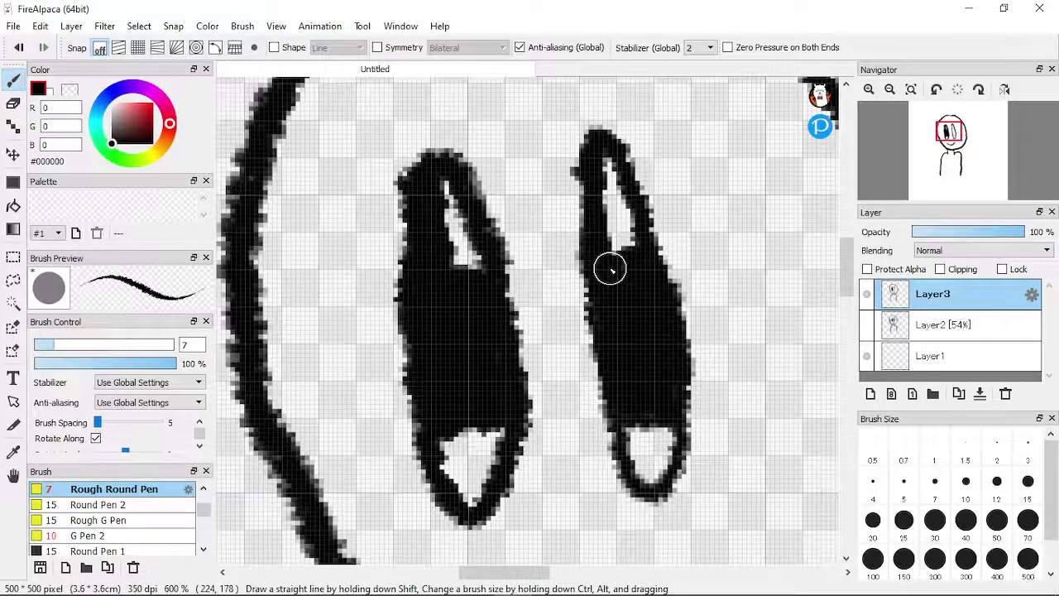
mouse_move(612, 248)
left_mouse_down()
mouse_move(599, 162)
mouse_move(632, 284)
mouse_move(603, 390)
mouse_move(622, 268)
mouse_move(628, 274)
left_mouse_up()
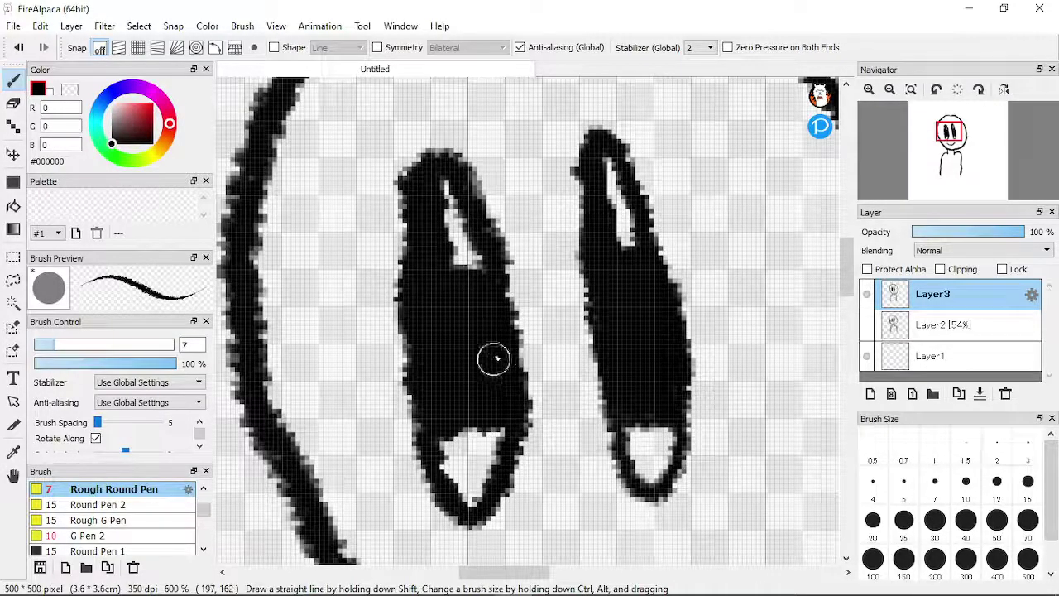
scroll(599, 293, "up", 1)
scroll(596, 293, "down", 4)
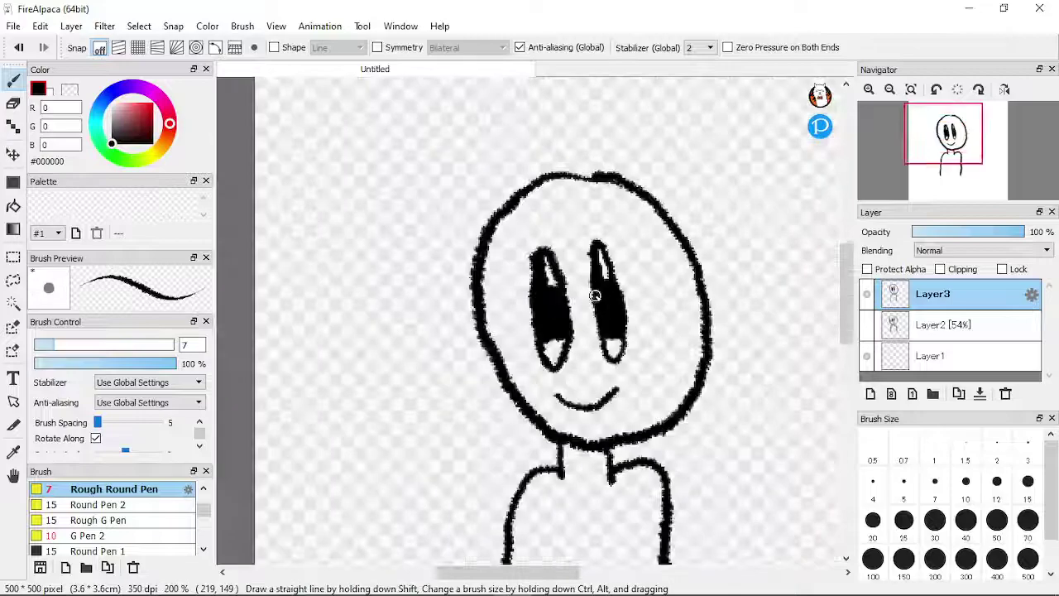
scroll(595, 296, "down", 2)
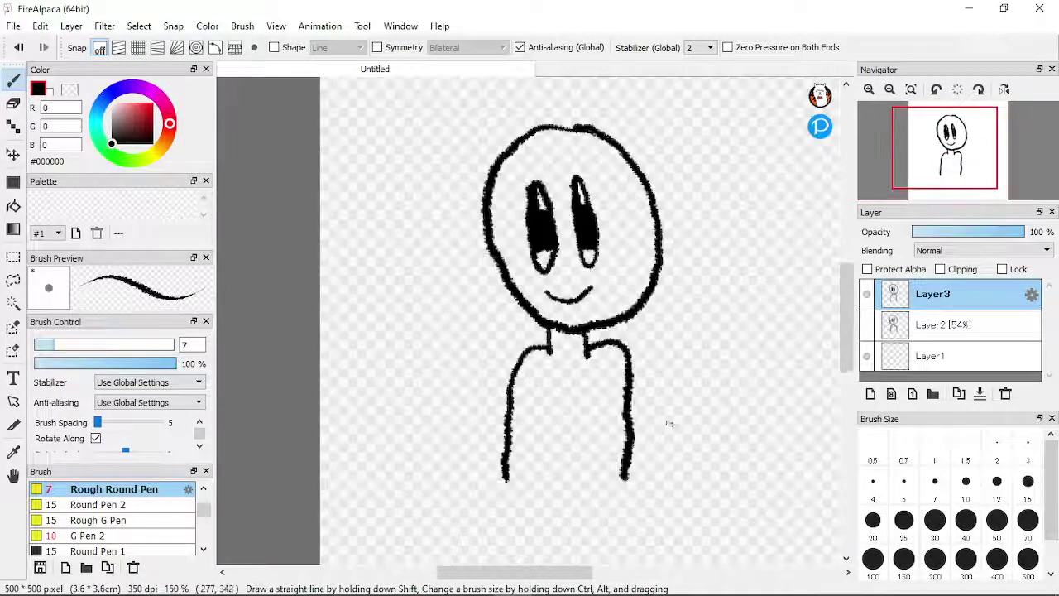
Step: Add a new layer directly above the hidden Layer2 sketch and make it the active layer
left_click(921, 333)
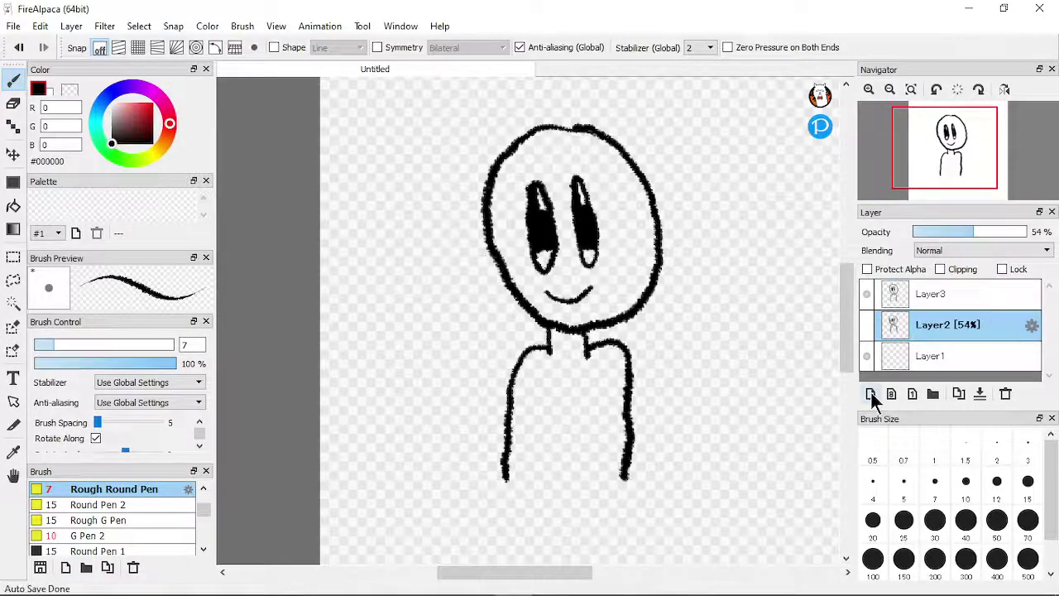
left_click(871, 394)
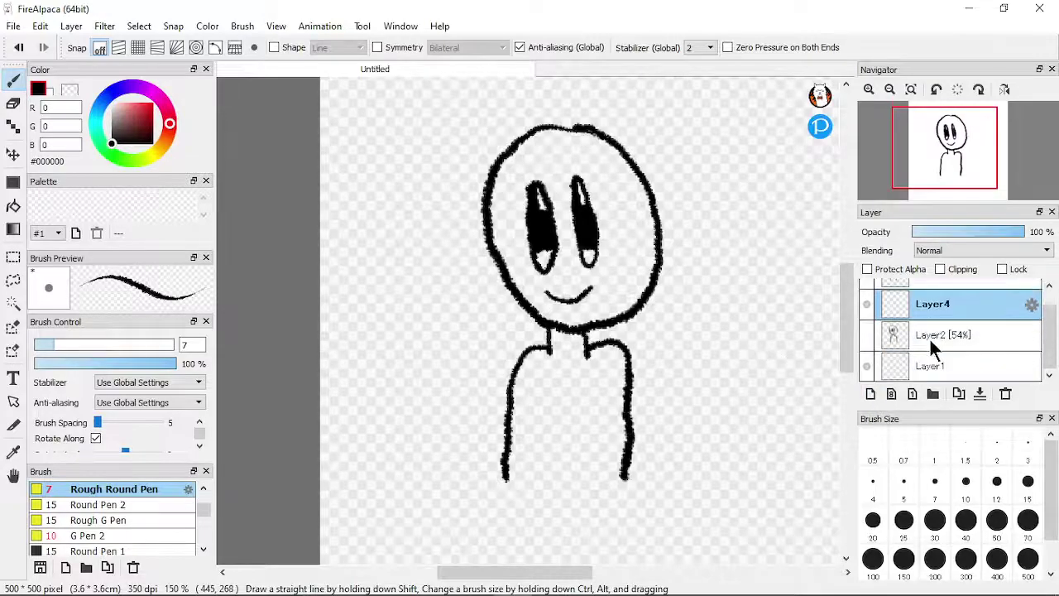
left_click(929, 374)
left_click(956, 308)
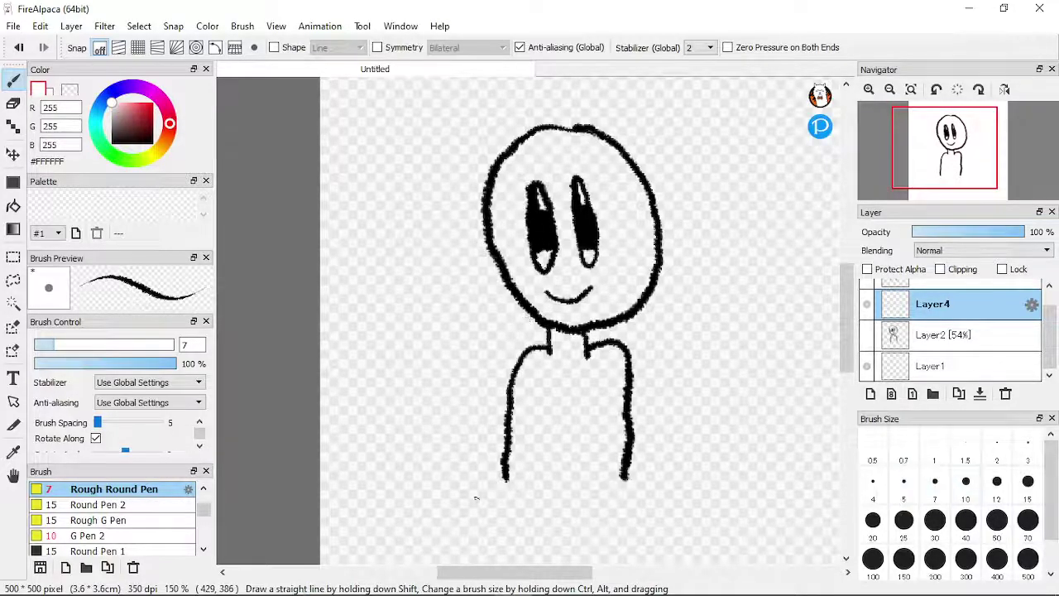
Step: Paint the inside of the head white (#FFFFFF) on Layer4 using the Rough Round Pen at size 25
scroll(110, 503, "up", 1)
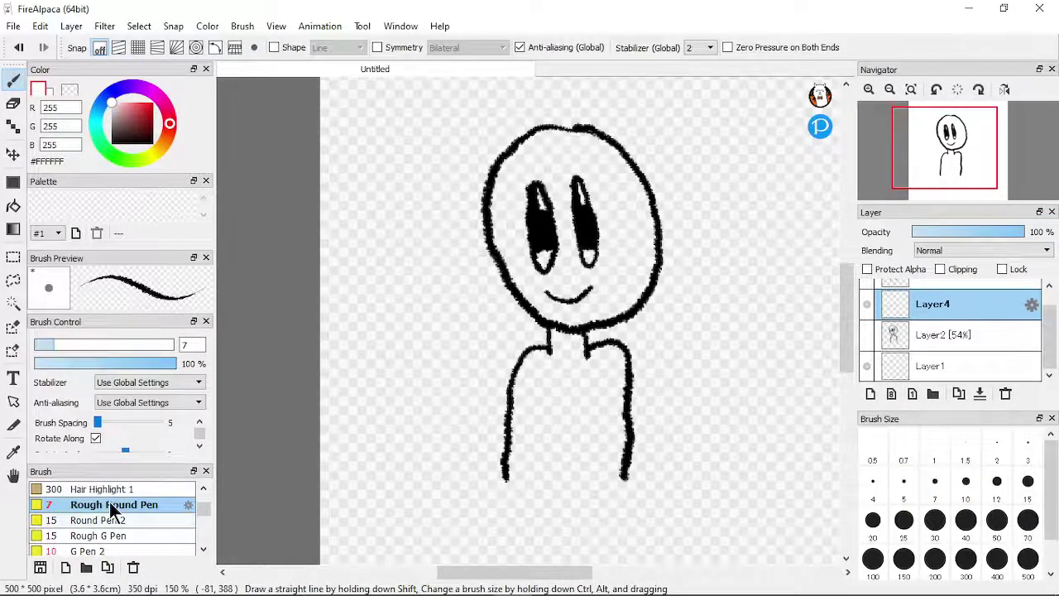
left_click(904, 521)
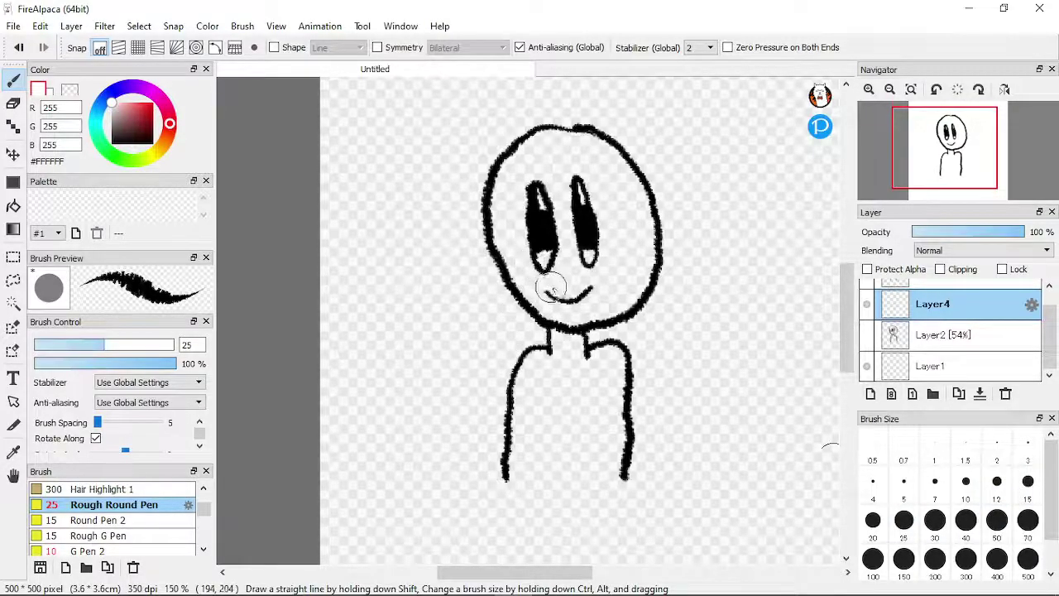
mouse_move(561, 289)
left_mouse_down()
mouse_move(595, 319)
mouse_move(614, 285)
mouse_move(613, 300)
mouse_move(639, 246)
mouse_move(626, 237)
mouse_move(624, 194)
mouse_move(639, 207)
mouse_move(615, 233)
left_mouse_up()
mouse_move(593, 299)
left_mouse_down()
mouse_move(579, 261)
mouse_move(541, 290)
mouse_move(509, 269)
mouse_move(518, 228)
mouse_move(504, 193)
mouse_move(502, 220)
mouse_move(500, 196)
mouse_move(525, 156)
mouse_move(535, 176)
mouse_move(519, 160)
mouse_move(565, 135)
mouse_move(620, 159)
mouse_move(634, 185)
mouse_move(584, 155)
mouse_move(606, 201)
mouse_move(582, 256)
mouse_move(566, 201)
mouse_move(543, 221)
mouse_move(547, 150)
mouse_move(553, 169)
mouse_move(593, 151)
left_mouse_up()
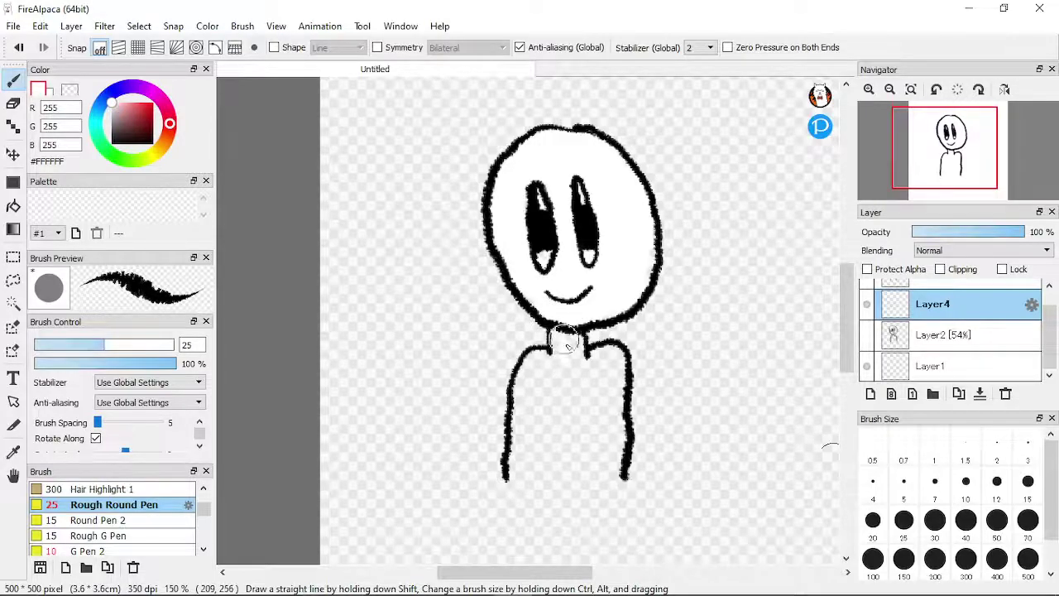
Step: Paint the neck and torso white up to the body outline with the same pen
left_click_drag(556, 343, 551, 373)
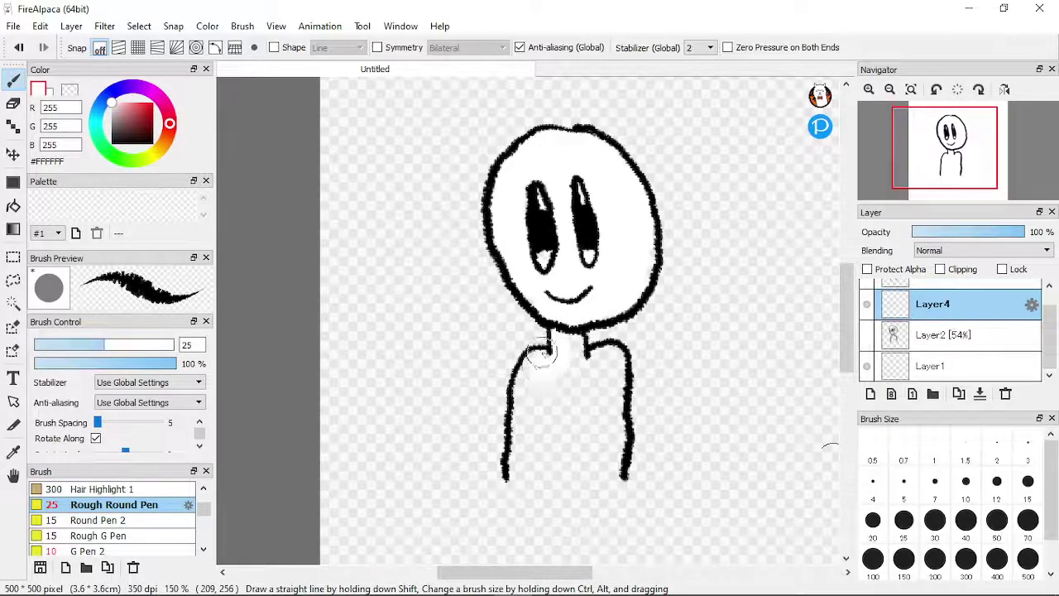
mouse_move(512, 474)
left_mouse_down()
mouse_move(541, 444)
mouse_move(522, 471)
left_mouse_up()
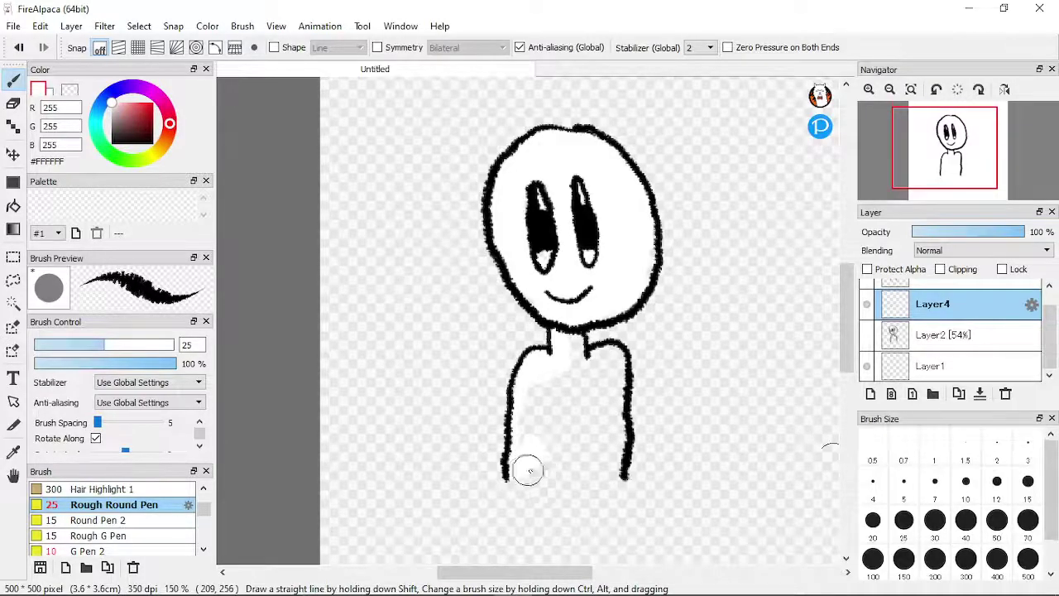
left_click_drag(586, 464, 601, 463)
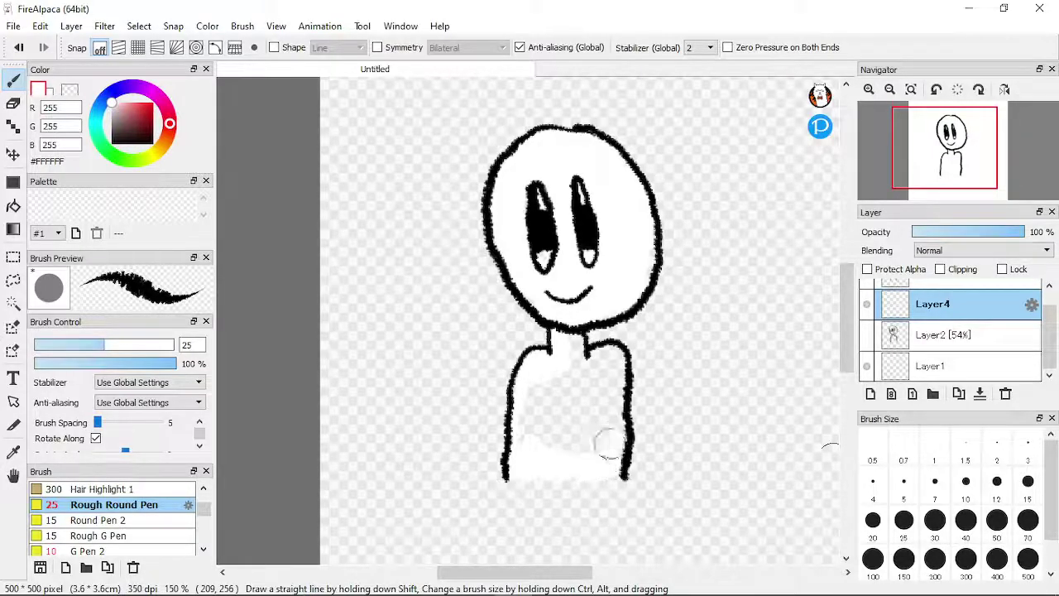
mouse_move(604, 445)
left_mouse_down()
mouse_move(603, 433)
mouse_move(577, 444)
mouse_move(600, 427)
left_mouse_up()
mouse_move(544, 461)
left_mouse_down()
mouse_move(571, 427)
mouse_move(524, 446)
mouse_move(551, 384)
mouse_move(538, 390)
mouse_move(530, 403)
mouse_move(558, 400)
mouse_move(587, 363)
mouse_move(569, 414)
mouse_move(604, 388)
mouse_move(587, 424)
mouse_move(610, 384)
mouse_move(618, 412)
mouse_move(608, 353)
mouse_move(596, 362)
mouse_move(618, 360)
mouse_move(584, 357)
left_mouse_up()
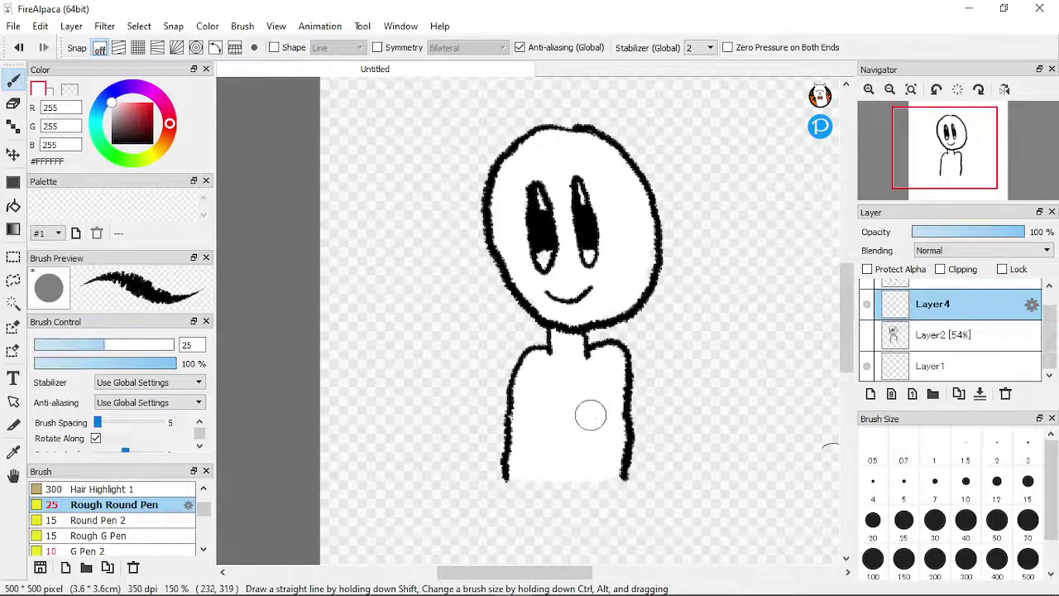
Step: Set the pen size to 7 and paint the left eye's lower highlight dark blue (#2A3F7E)
scroll(509, 438, "up", 2)
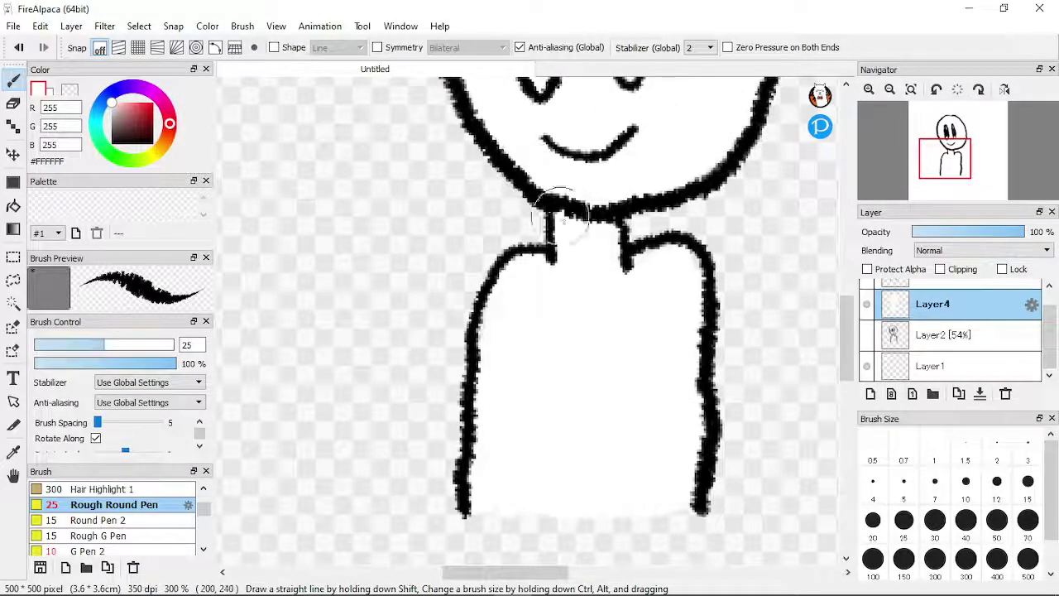
scroll(567, 322, "up", 2)
scroll(563, 303, "down", 5)
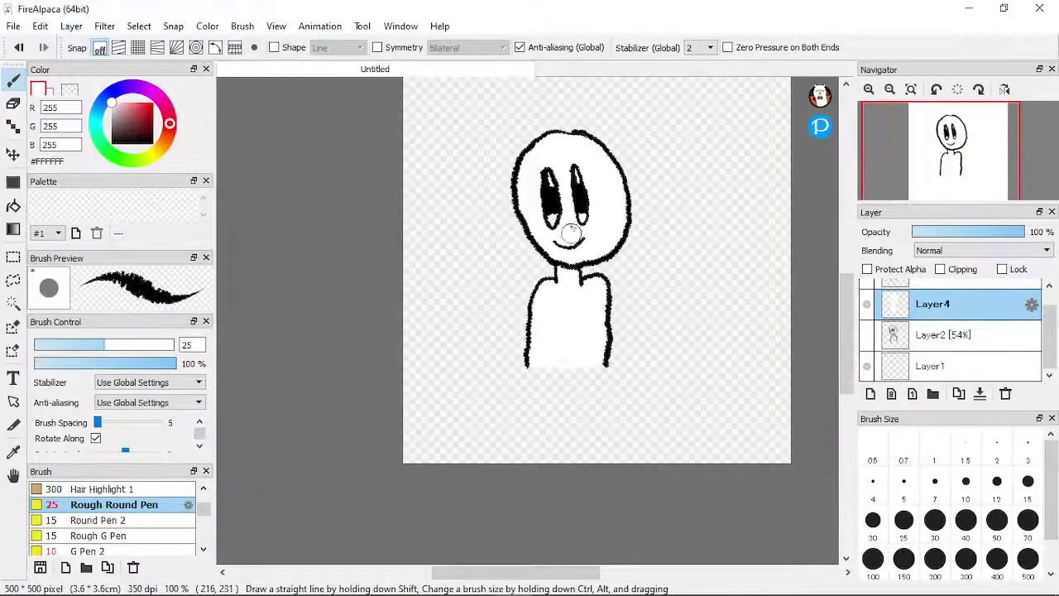
scroll(544, 130, "up", 2)
scroll(549, 124, "down", 1)
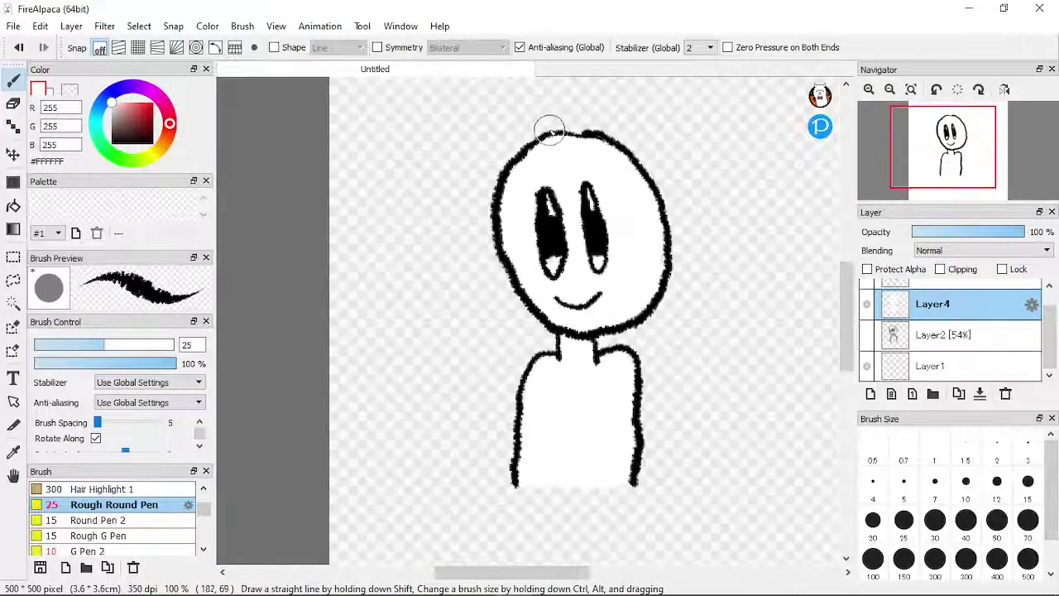
scroll(555, 128, "up", 3)
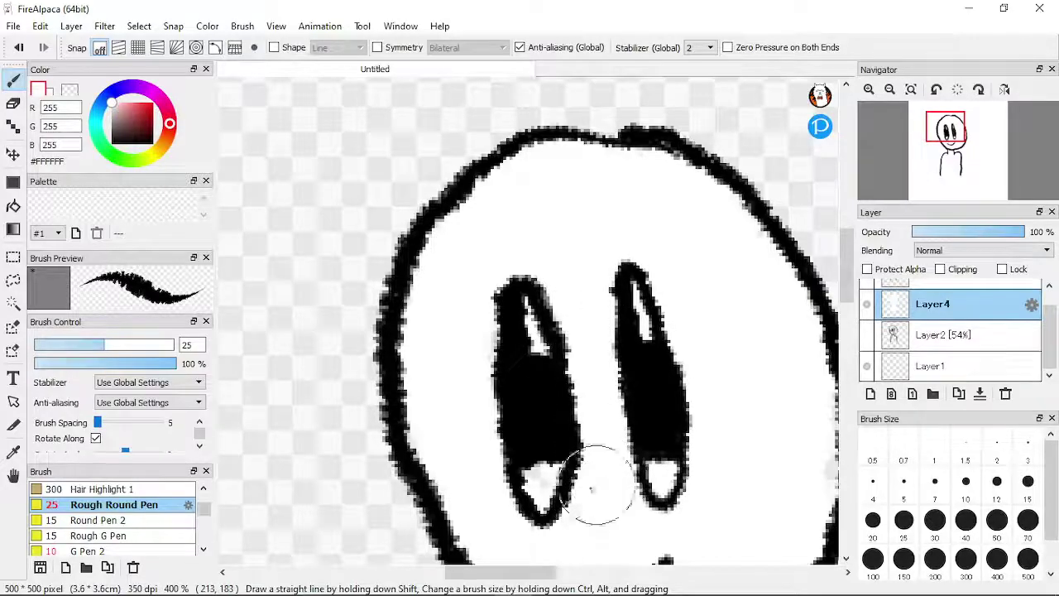
left_click(928, 499)
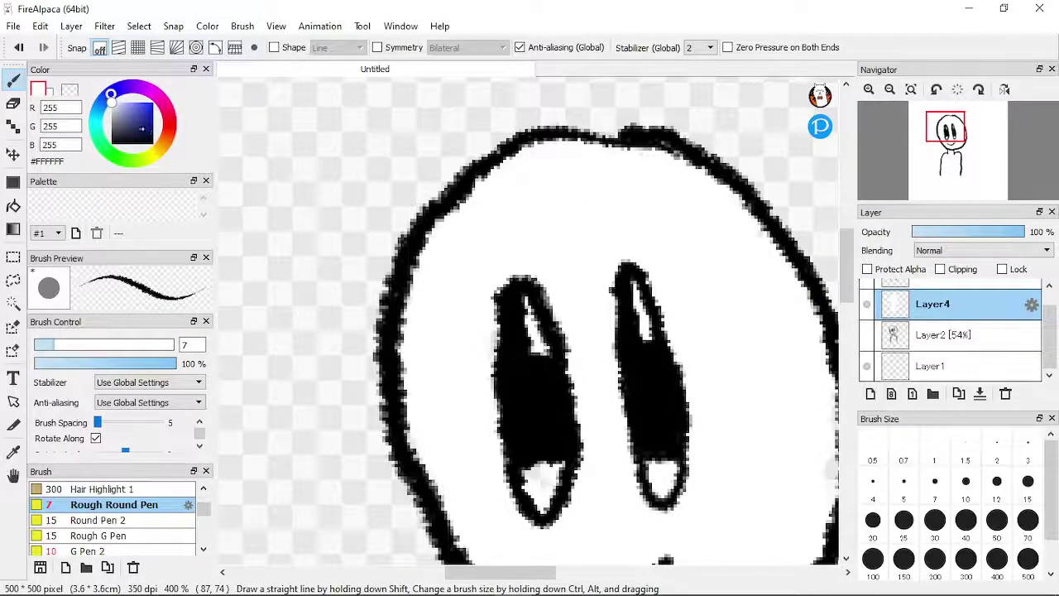
left_click_drag(134, 125, 139, 123)
mouse_move(541, 475)
left_mouse_down()
mouse_move(534, 484)
mouse_move(521, 468)
mouse_move(528, 488)
mouse_move(550, 493)
left_mouse_up()
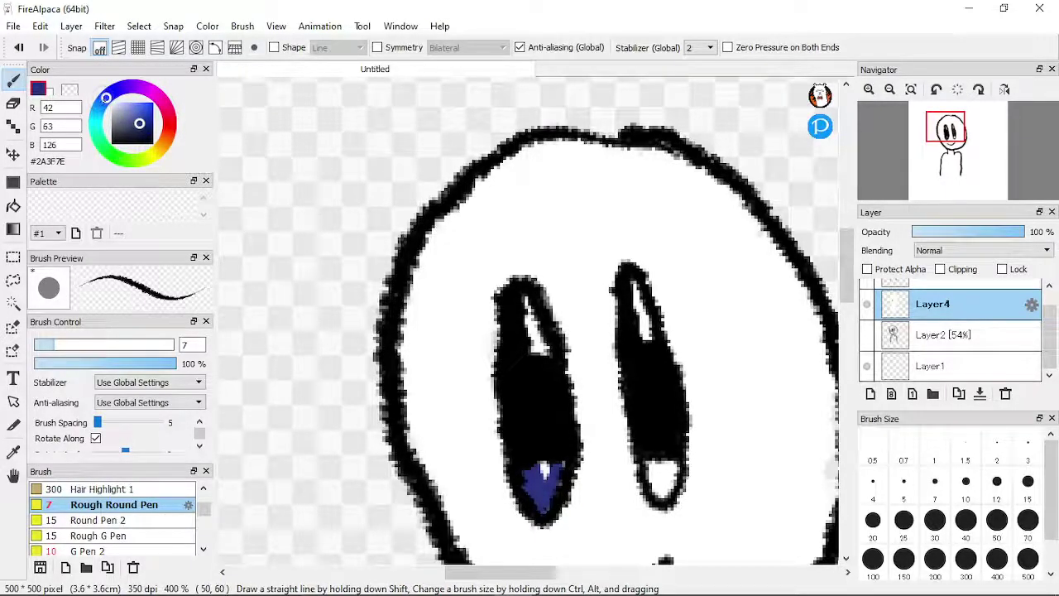
Step: Lighten the blue to #29489F and paint the lower highlights of both eyes with it
left_click_drag(140, 112, 143, 118)
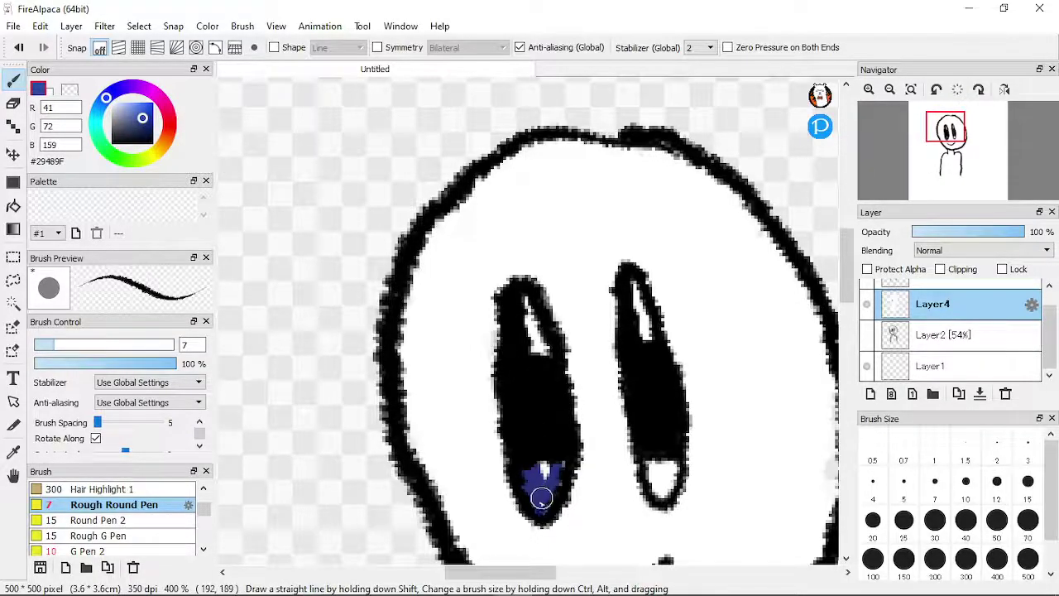
scroll(546, 507, "up", 2)
mouse_move(541, 504)
left_mouse_down()
mouse_move(552, 476)
mouse_move(545, 492)
mouse_move(524, 486)
mouse_move(543, 431)
mouse_move(566, 433)
mouse_move(556, 463)
mouse_move(541, 461)
mouse_move(553, 449)
mouse_move(536, 467)
mouse_move(551, 460)
mouse_move(548, 414)
mouse_move(516, 431)
mouse_move(522, 457)
mouse_move(522, 433)
mouse_move(514, 451)
mouse_move(542, 418)
mouse_move(533, 412)
mouse_move(518, 461)
mouse_move(532, 505)
mouse_move(547, 505)
mouse_move(535, 500)
mouse_move(529, 443)
mouse_move(515, 424)
mouse_move(539, 440)
left_mouse_up()
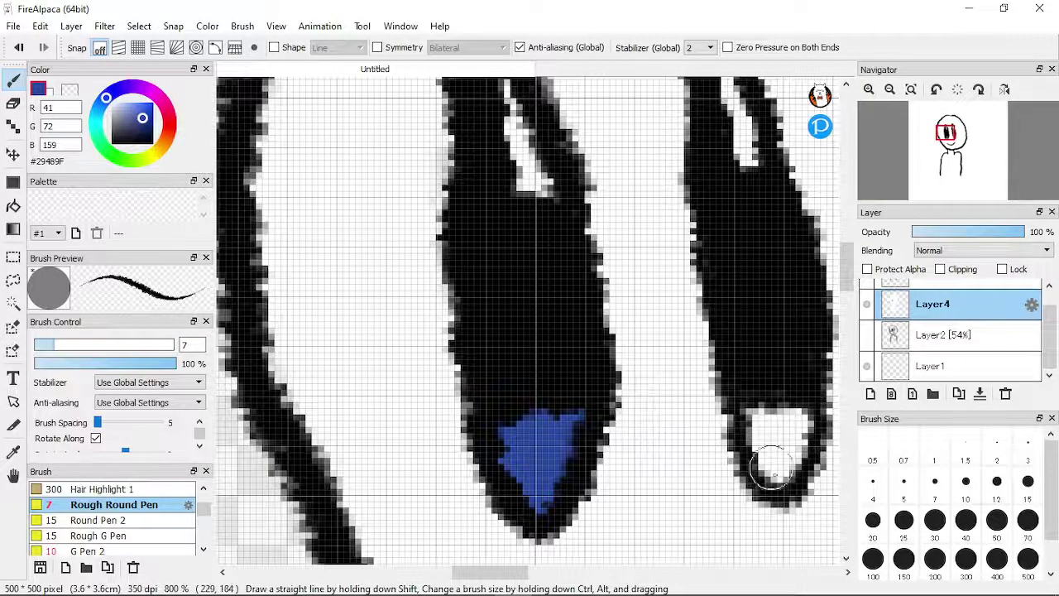
mouse_move(790, 454)
left_mouse_down()
mouse_move(777, 483)
mouse_move(792, 449)
mouse_move(780, 429)
mouse_move(765, 450)
mouse_move(771, 423)
mouse_move(756, 422)
mouse_move(757, 400)
mouse_move(751, 417)
mouse_move(793, 397)
mouse_move(799, 417)
mouse_move(780, 408)
mouse_move(760, 452)
mouse_move(776, 477)
mouse_move(786, 432)
left_mouse_up()
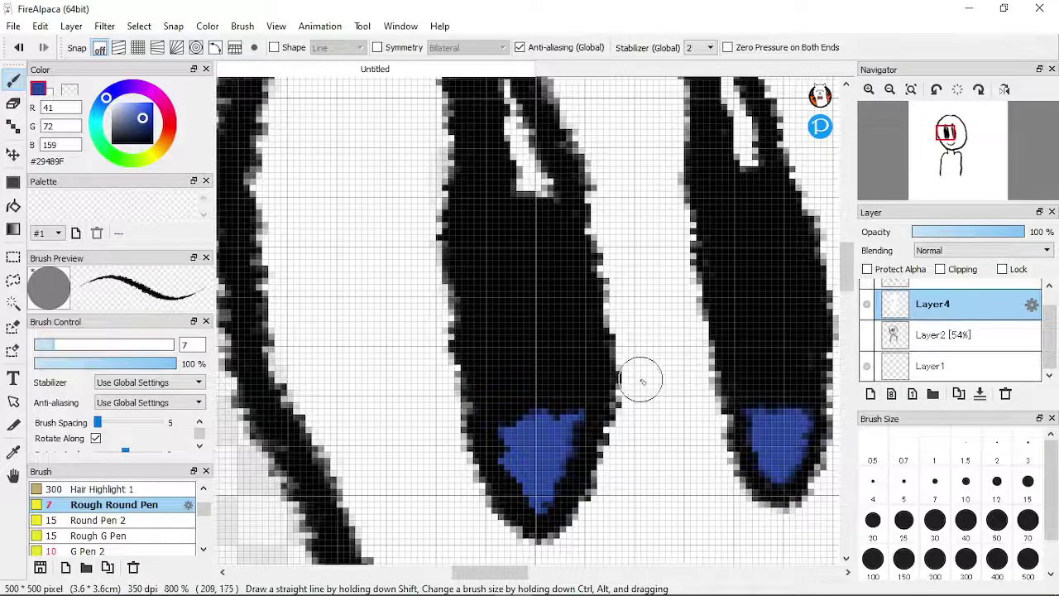
Step: Make Layer1 active, set the Rough Round Pen size to 12 and choose yellow #DED72D as the brush color
scroll(641, 372, "up", 1)
scroll(639, 364, "down", 9)
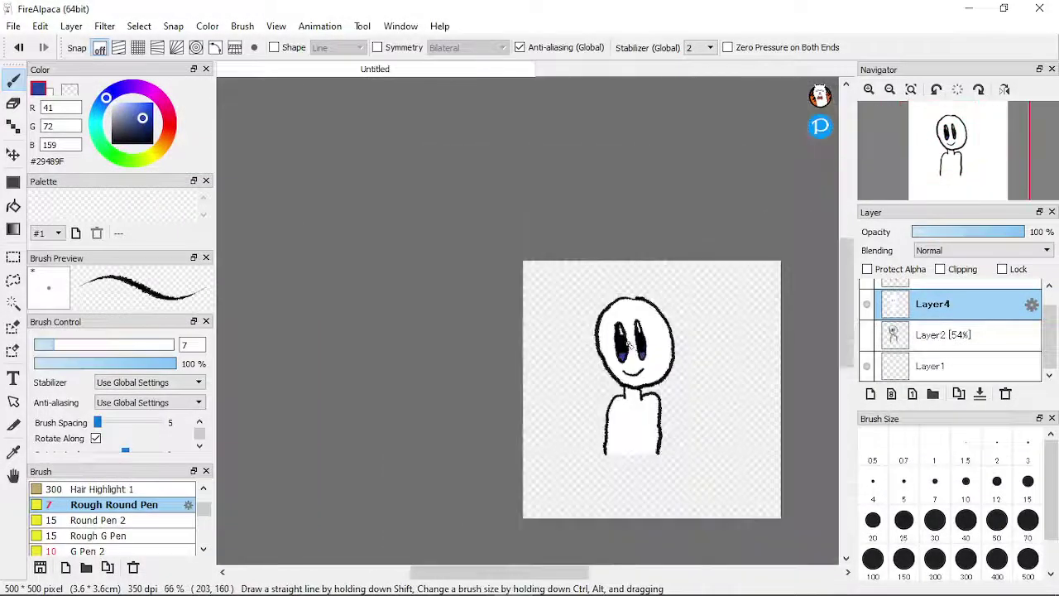
scroll(751, 429, "up", 3)
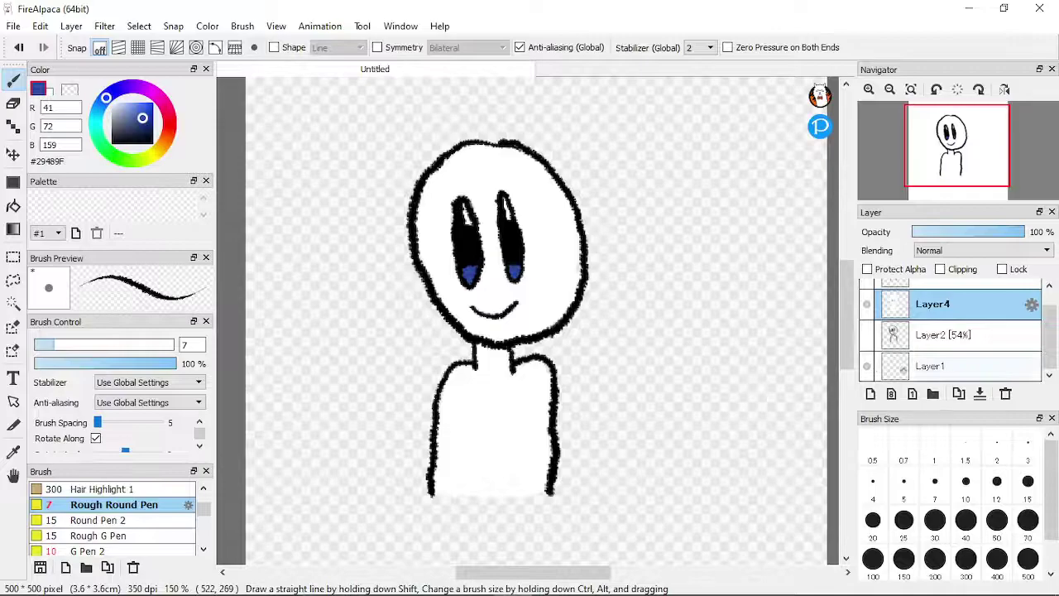
left_click(931, 366)
scroll(549, 434, "up", 1)
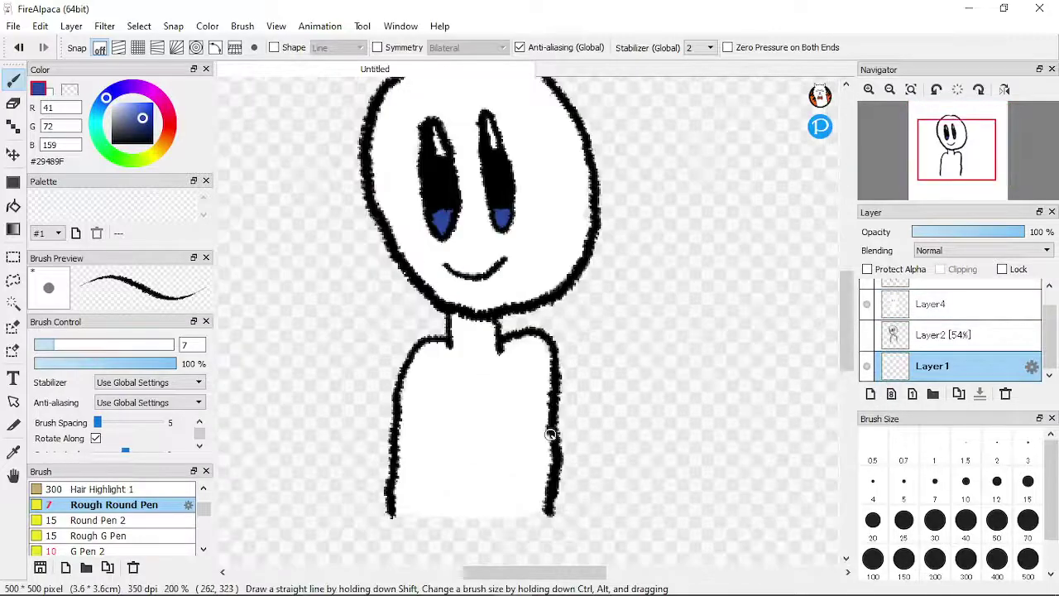
scroll(549, 434, "down", 2)
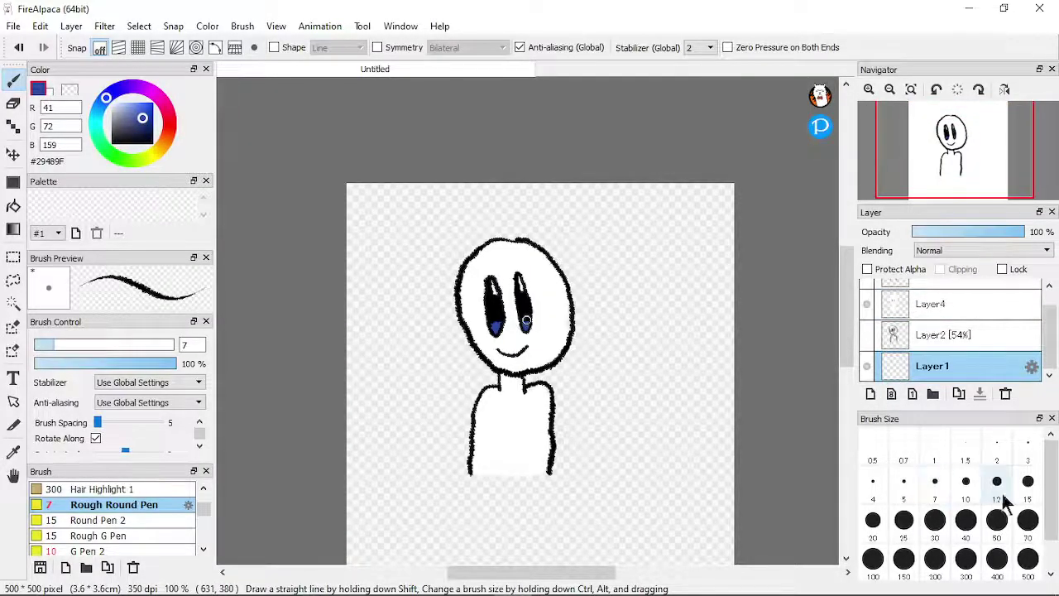
left_click(1002, 490)
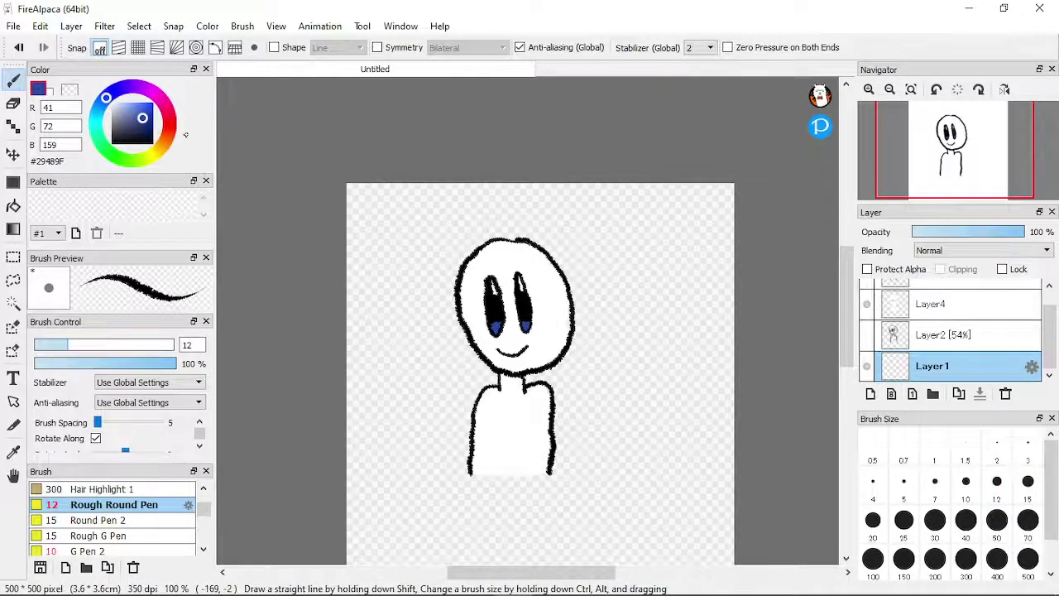
left_click(153, 154)
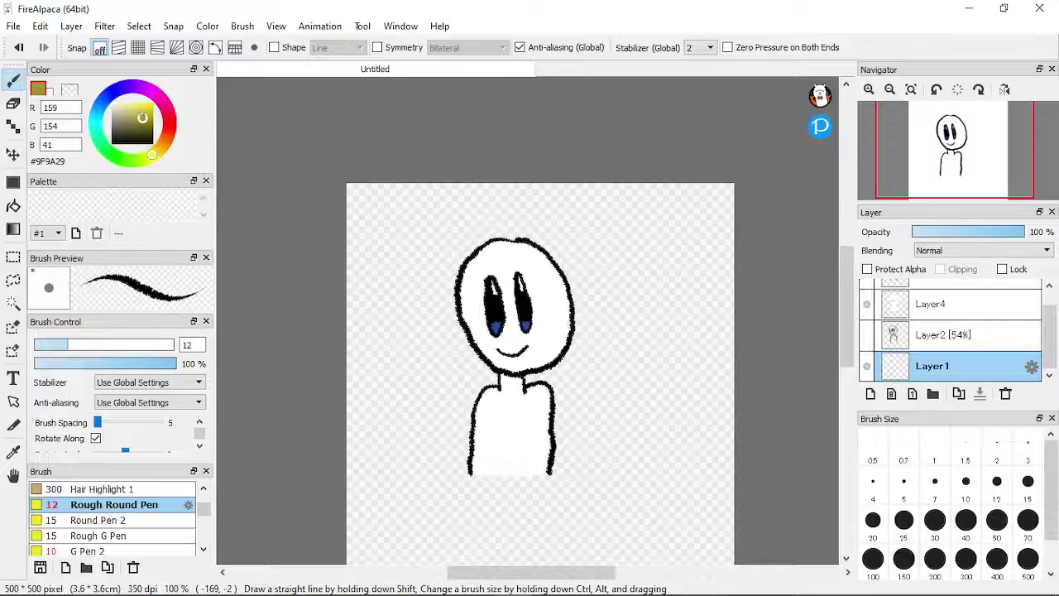
left_click_drag(142, 117, 145, 114)
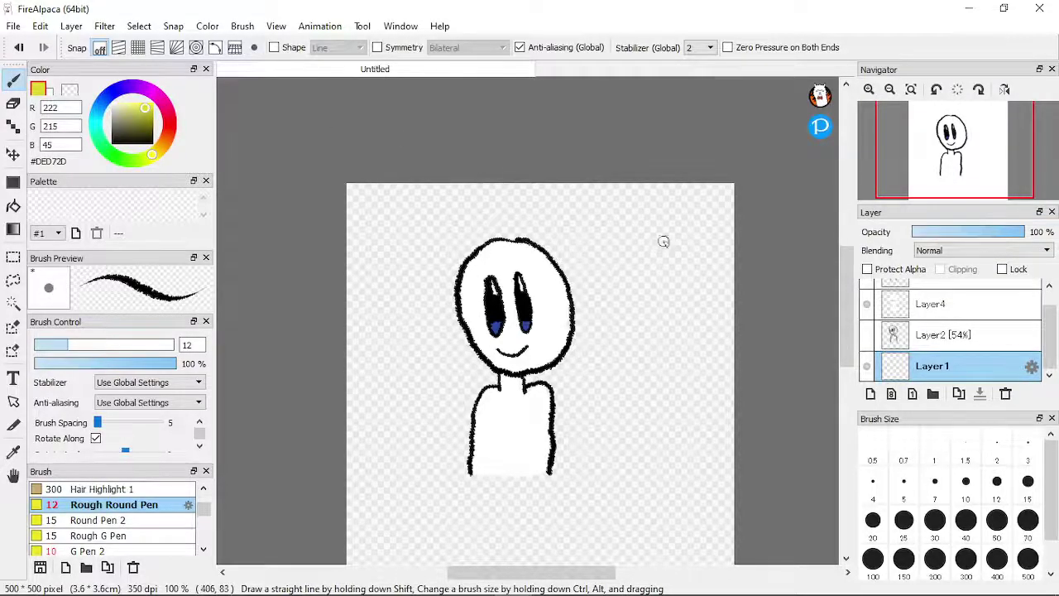
Step: Switch to Round Pen 2 at size 40 and paint the canvas's upper-right corner yellow
left_click(141, 521)
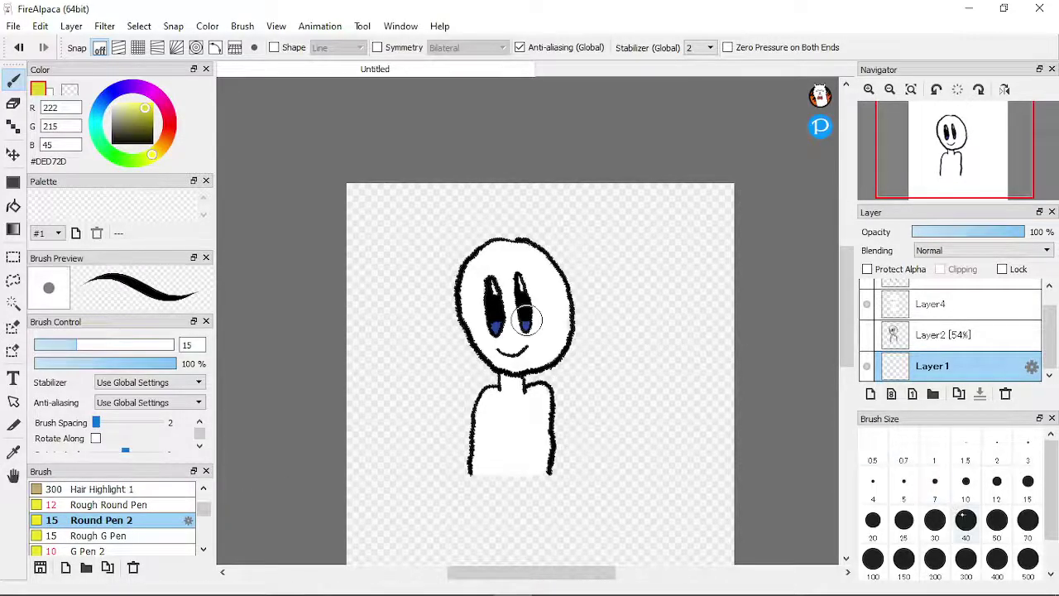
left_click(966, 520)
mouse_move(693, 243)
left_mouse_down()
mouse_move(657, 180)
mouse_move(716, 287)
mouse_move(704, 235)
left_mouse_up()
mouse_move(662, 157)
left_mouse_down()
mouse_move(732, 309)
mouse_move(679, 133)
mouse_move(743, 285)
mouse_move(708, 162)
mouse_move(735, 207)
left_mouse_up()
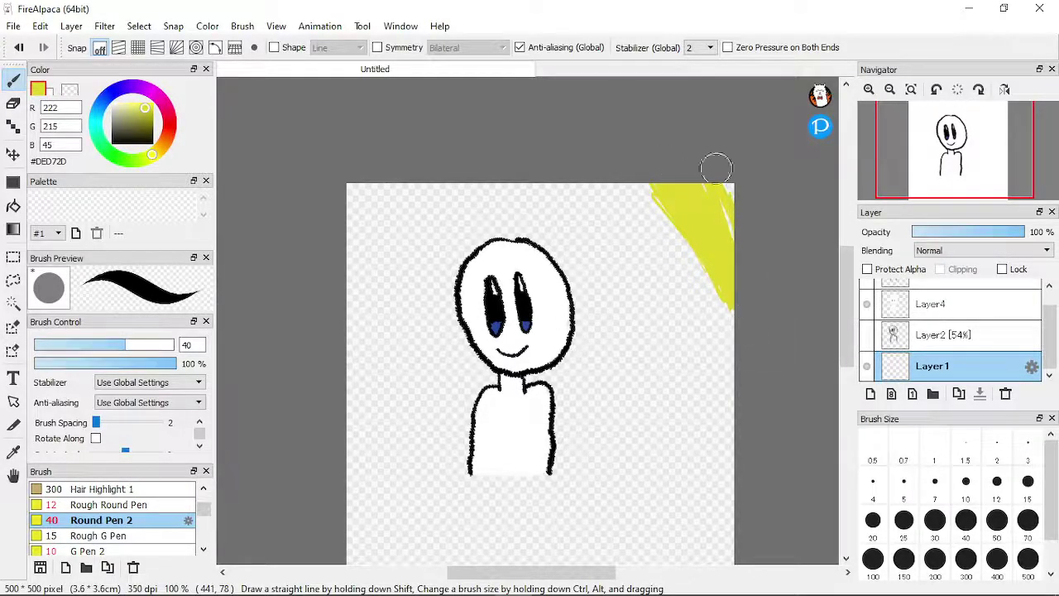
Step: Increase the brush size to 2000 and cover the whole Layer1 background with yellow
left_click(1038, 576)
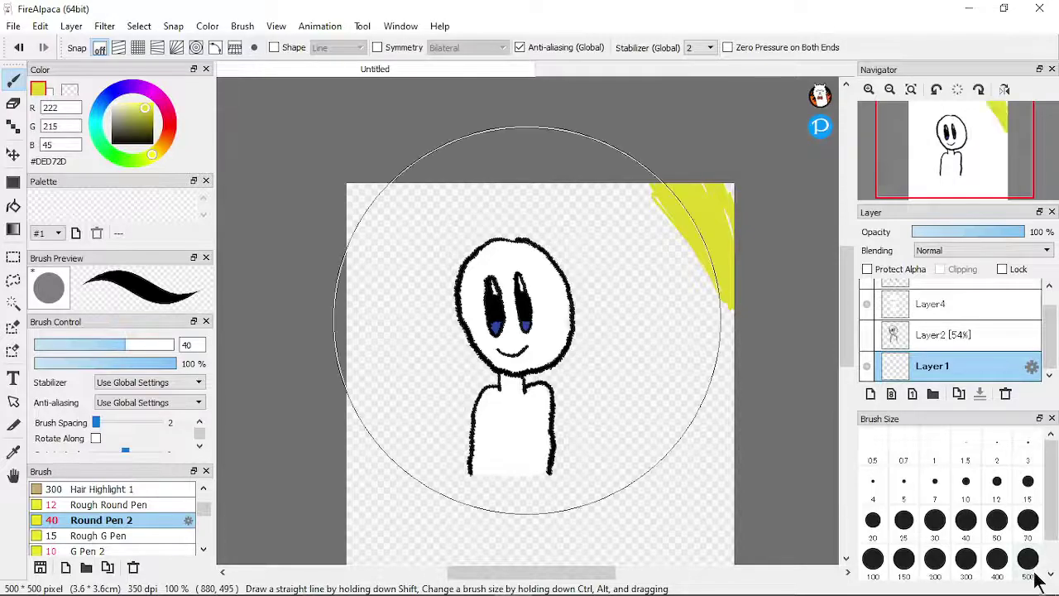
left_click(1051, 574)
left_click(966, 559)
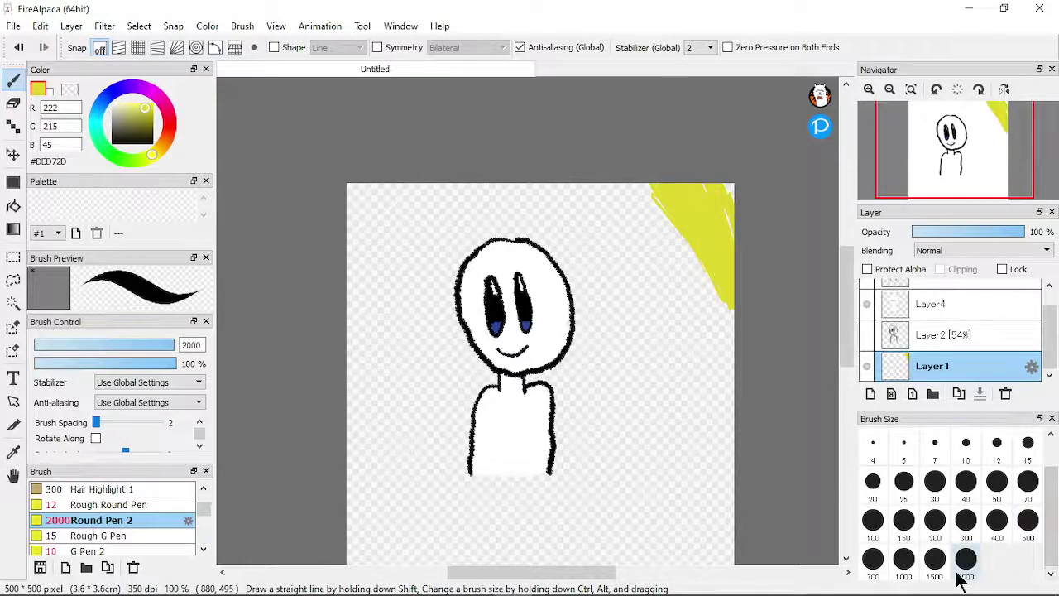
mouse_move(584, 340)
left_mouse_down()
mouse_move(516, 350)
mouse_move(514, 360)
mouse_move(483, 252)
mouse_move(663, 271)
mouse_move(478, 417)
mouse_move(699, 370)
mouse_move(490, 398)
mouse_move(648, 246)
left_mouse_up()
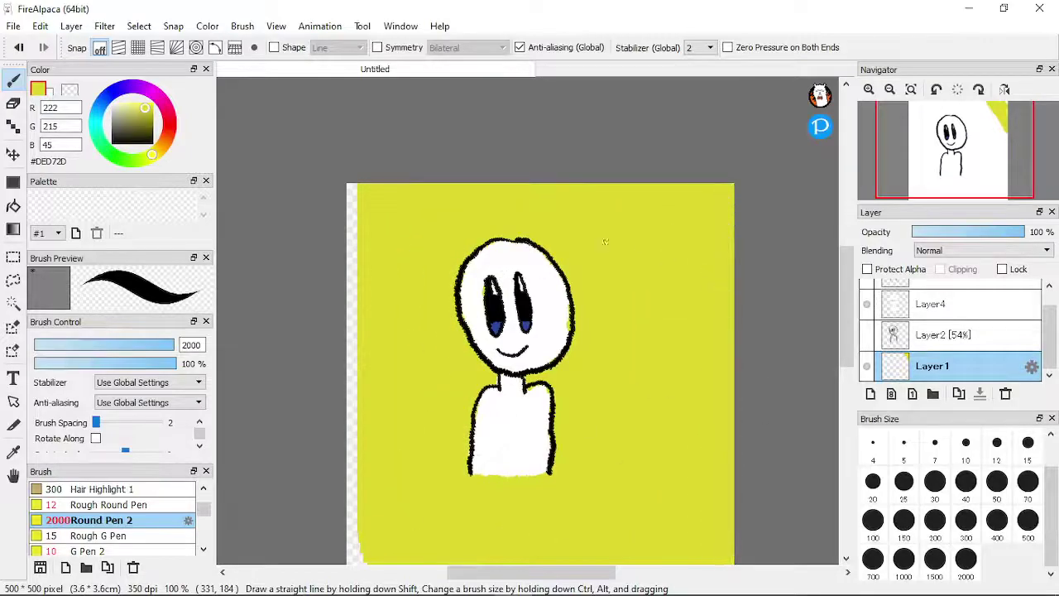
mouse_move(495, 447)
left_mouse_down()
mouse_move(313, 565)
mouse_move(413, 470)
mouse_move(471, 298)
left_mouse_up()
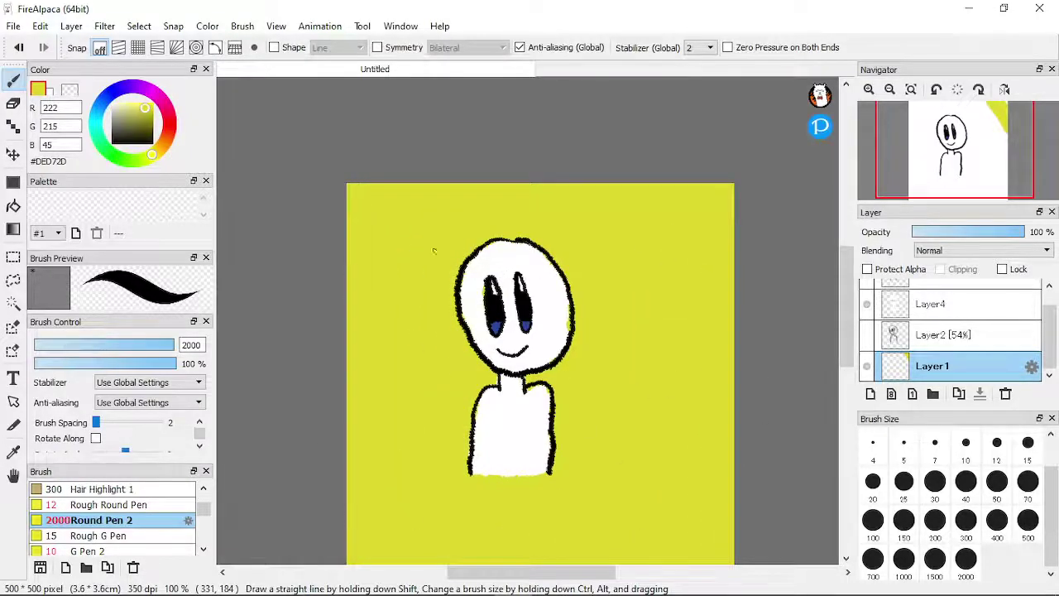
Step: Make Layer4 active, choose the Rough Round Pen at size 12 and sample the body's white as the brush color
scroll(497, 403, "up", 1)
scroll(426, 376, "down", 2)
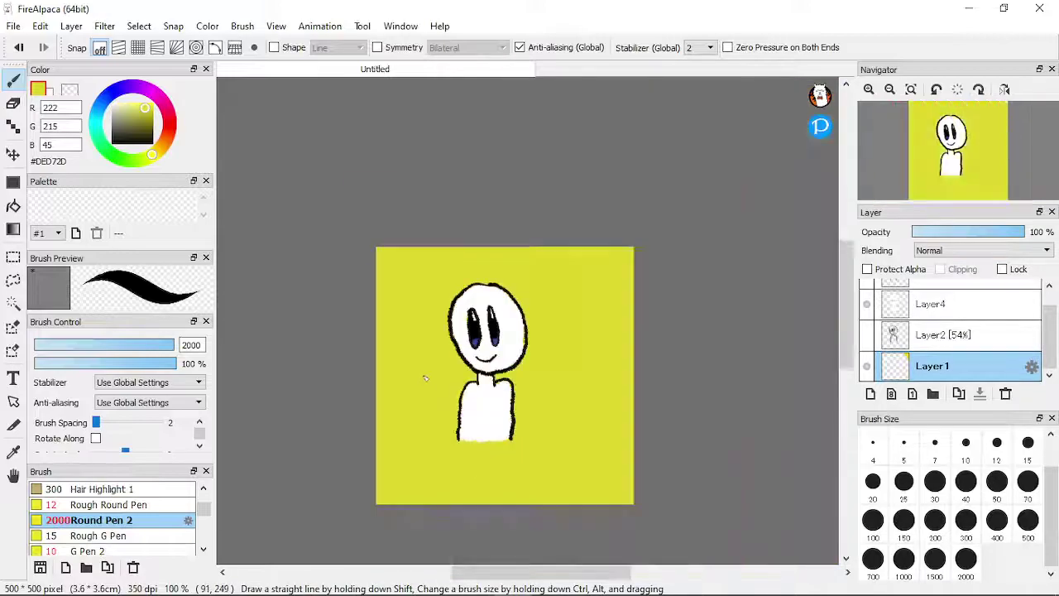
scroll(447, 381, "up", 1)
scroll(481, 383, "up", 1)
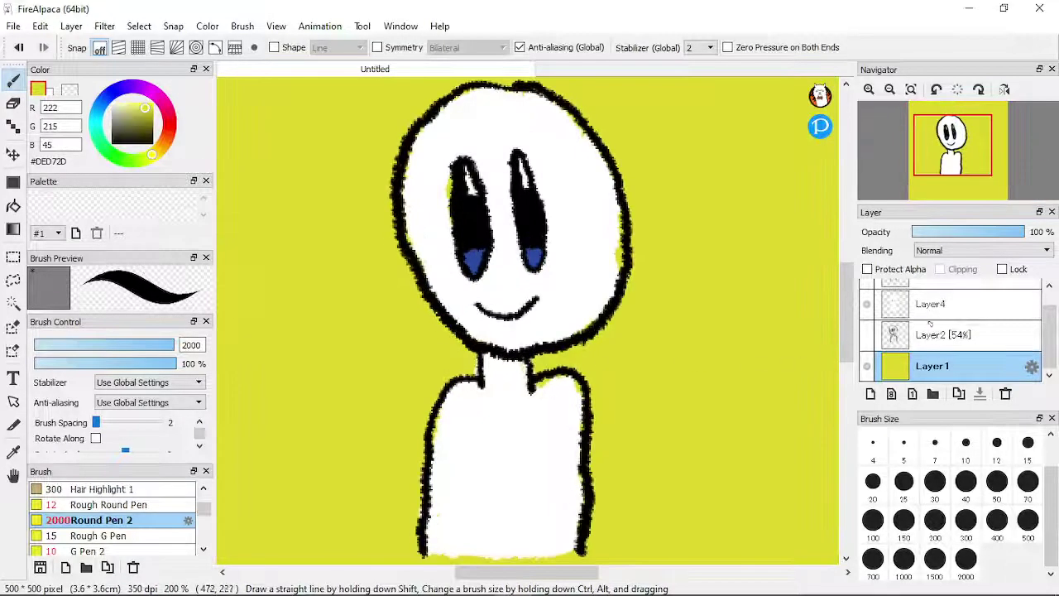
left_click(952, 313)
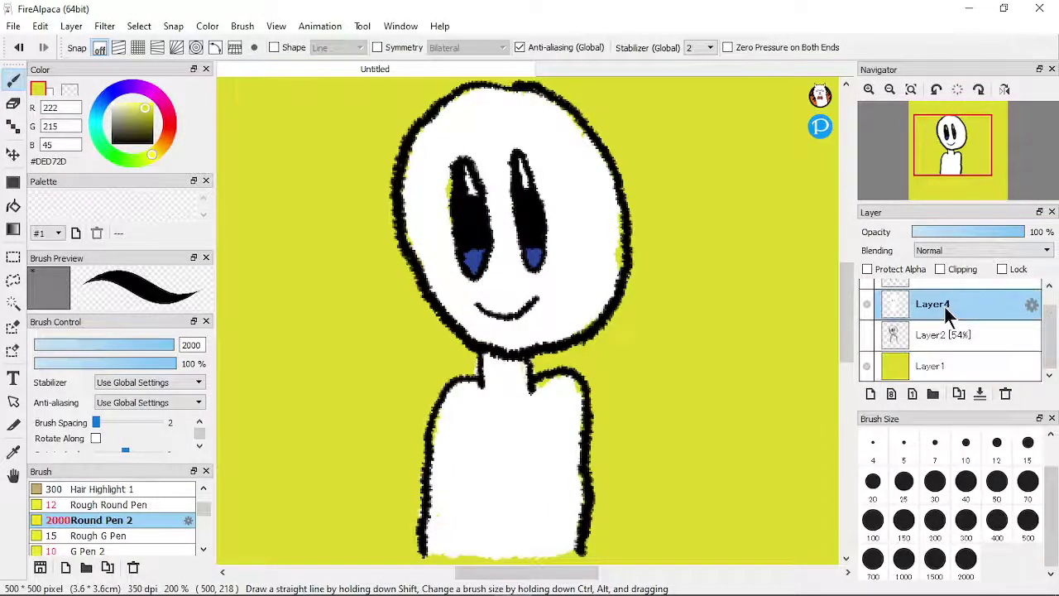
left_click(934, 462)
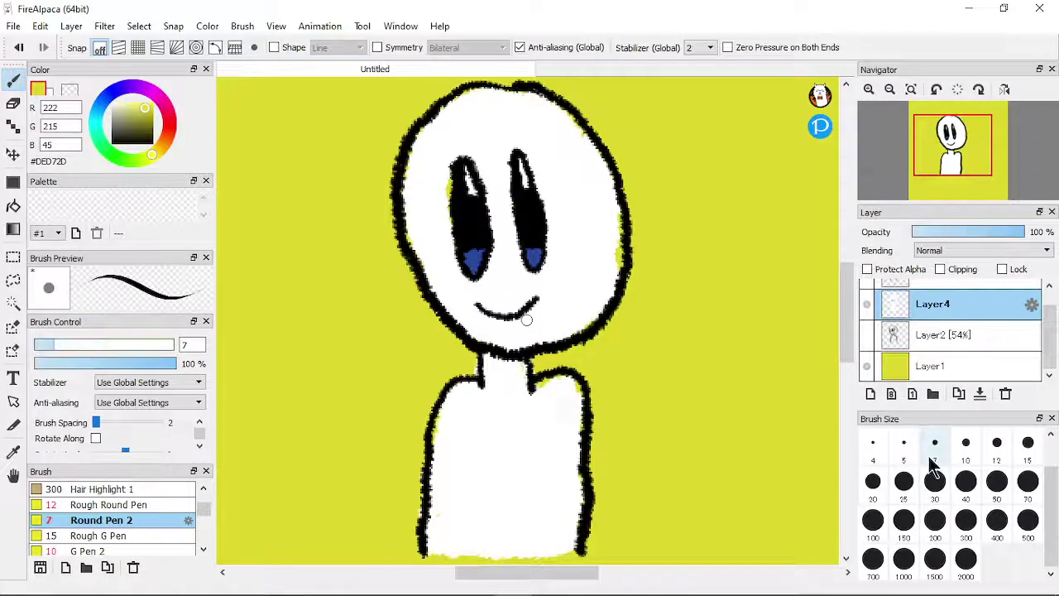
left_click(141, 505)
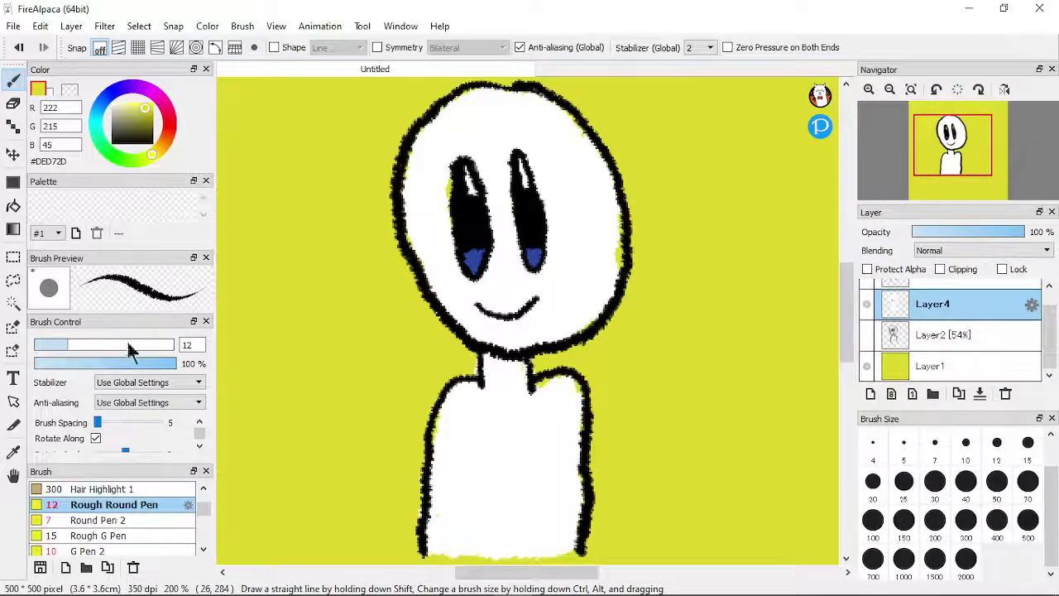
left_click(12, 456)
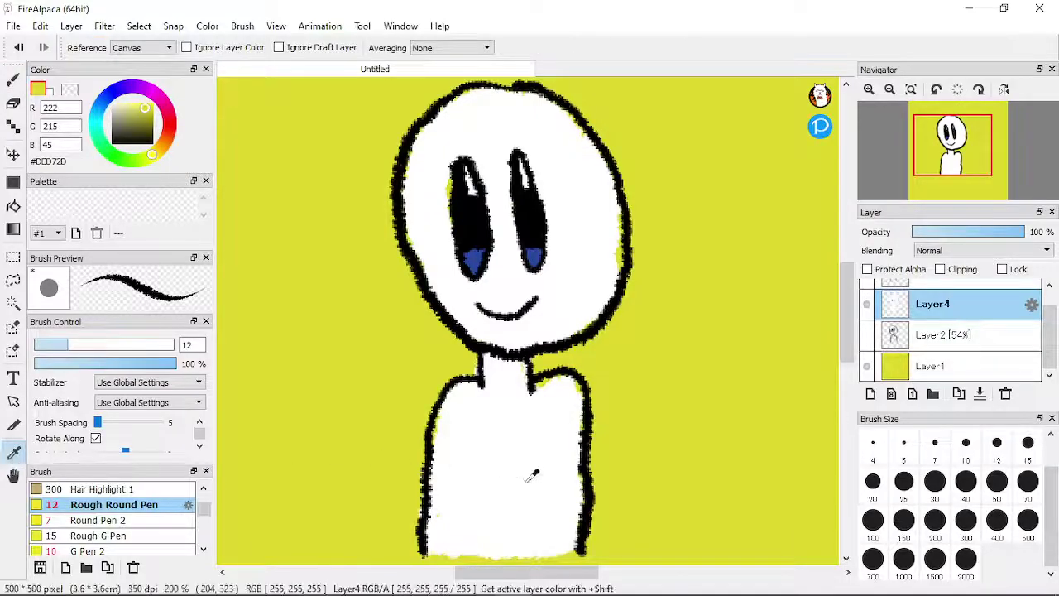
left_click(11, 86)
Step: Paint white over the yellow gaps inside the neck and along the inner edge of the adjoining right shoulder
scroll(531, 379, "down", 1)
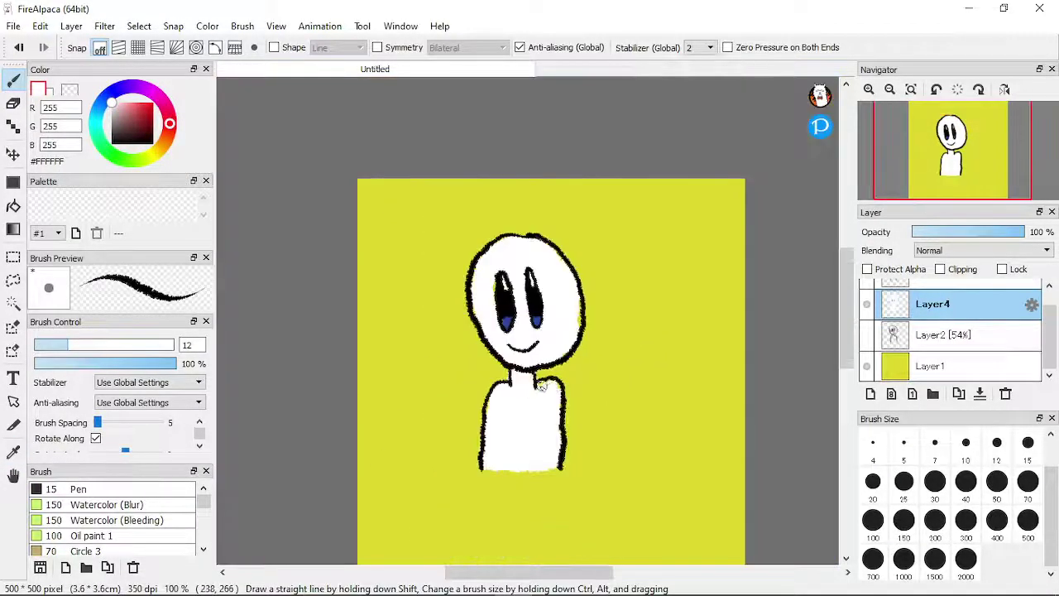
scroll(539, 389, "up", 3)
mouse_move(507, 383)
left_mouse_down()
mouse_move(579, 342)
mouse_move(573, 364)
mouse_move(619, 322)
mouse_move(676, 364)
mouse_move(684, 417)
mouse_move(699, 371)
mouse_move(686, 532)
left_mouse_up()
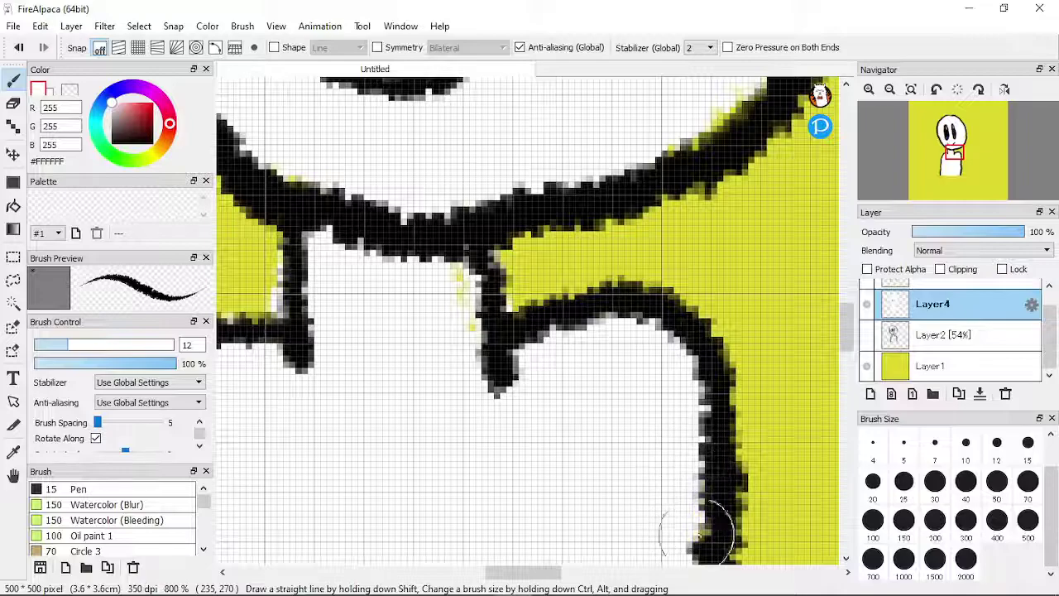
left_click_drag(466, 299, 461, 295)
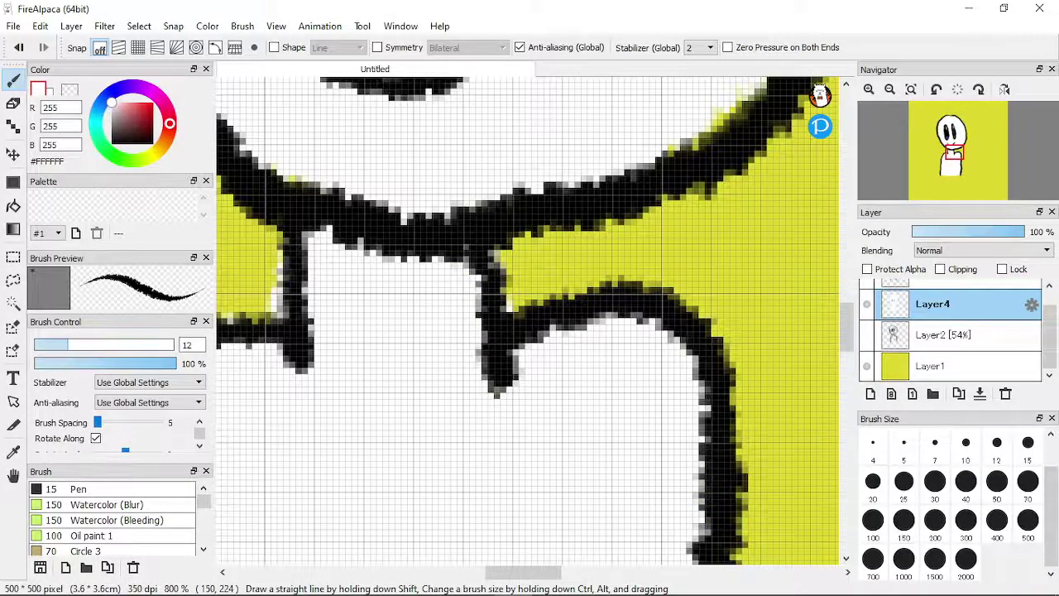
Step: Erase the white spill outside both sides of the neck and the torso's left outline with the 8.5 Eraser
left_click(14, 106)
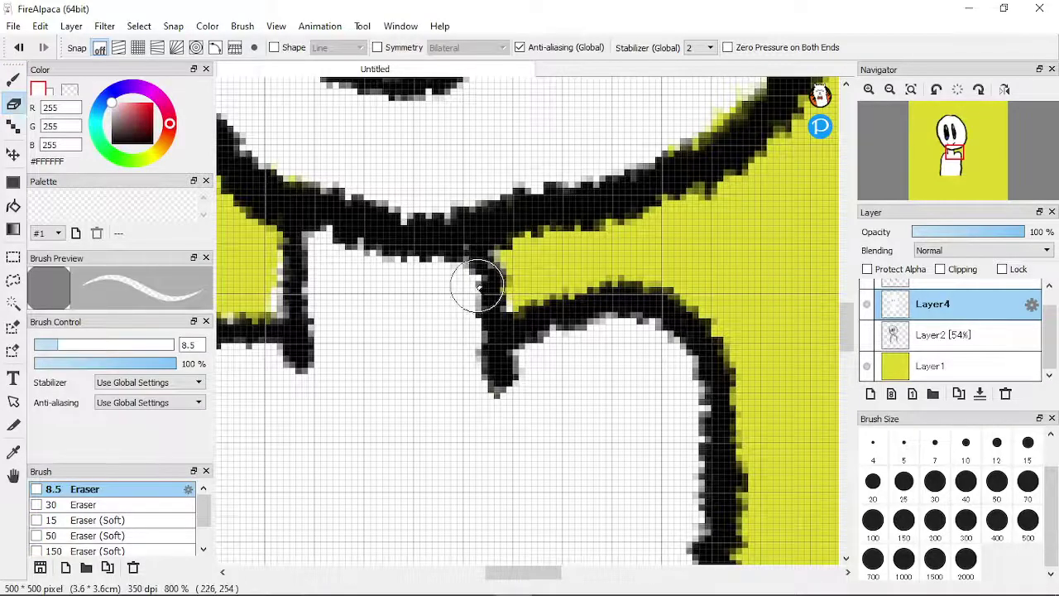
mouse_move(516, 265)
left_mouse_down()
mouse_move(497, 260)
mouse_move(520, 303)
mouse_move(496, 295)
left_mouse_up()
mouse_move(281, 244)
left_mouse_down()
mouse_move(273, 237)
mouse_move(281, 298)
mouse_move(240, 308)
mouse_move(256, 303)
mouse_move(252, 319)
left_mouse_up()
scroll(576, 410, "up", 2)
scroll(571, 410, "down", 6)
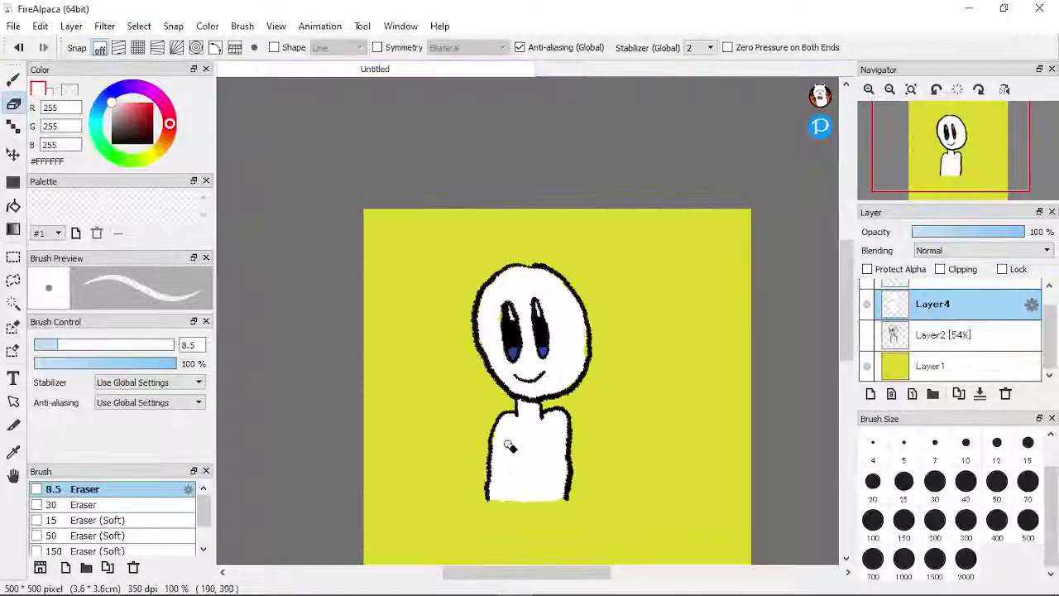
scroll(480, 495, "up", 2)
scroll(481, 495, "up", 3)
left_click_drag(494, 456, 503, 414)
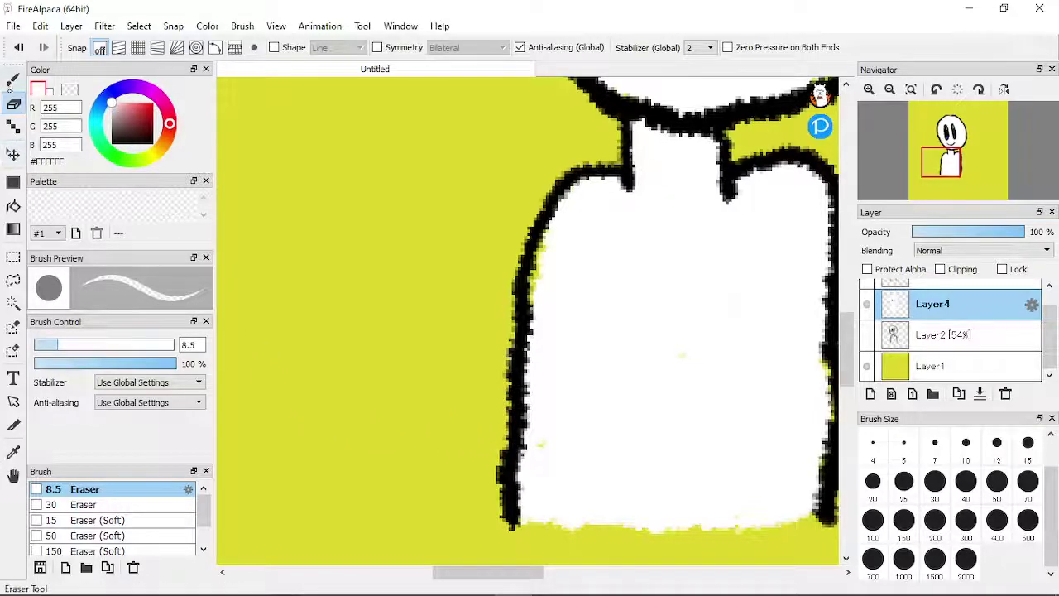
Step: Return to the Rough Round Pen and fill the remaining yellow spots inside the torso with white
left_click(13, 80)
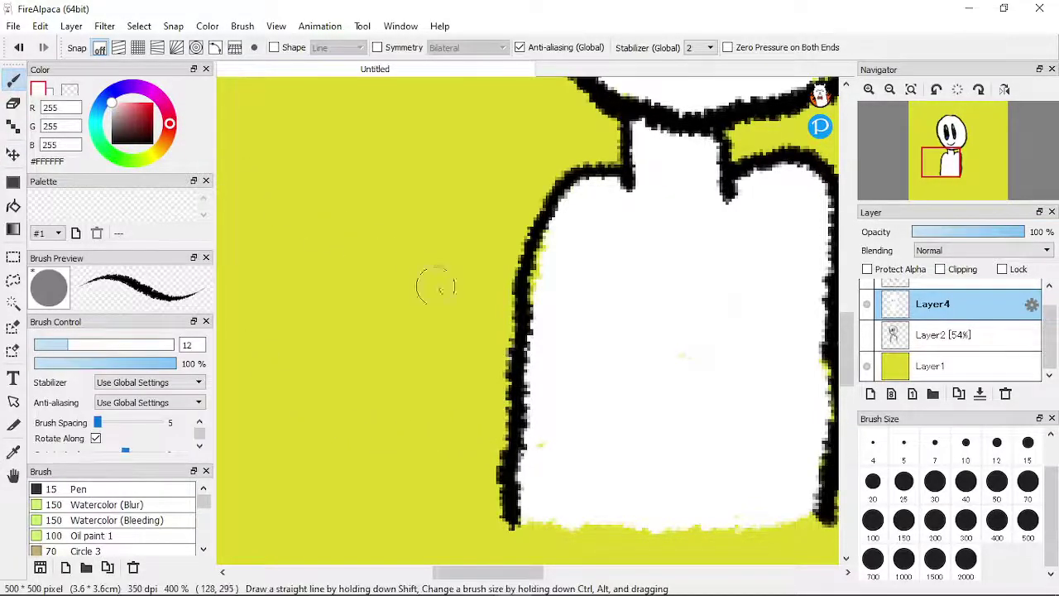
mouse_move(541, 303)
left_mouse_down()
mouse_move(542, 256)
mouse_move(560, 206)
mouse_move(541, 302)
mouse_move(539, 269)
left_mouse_up()
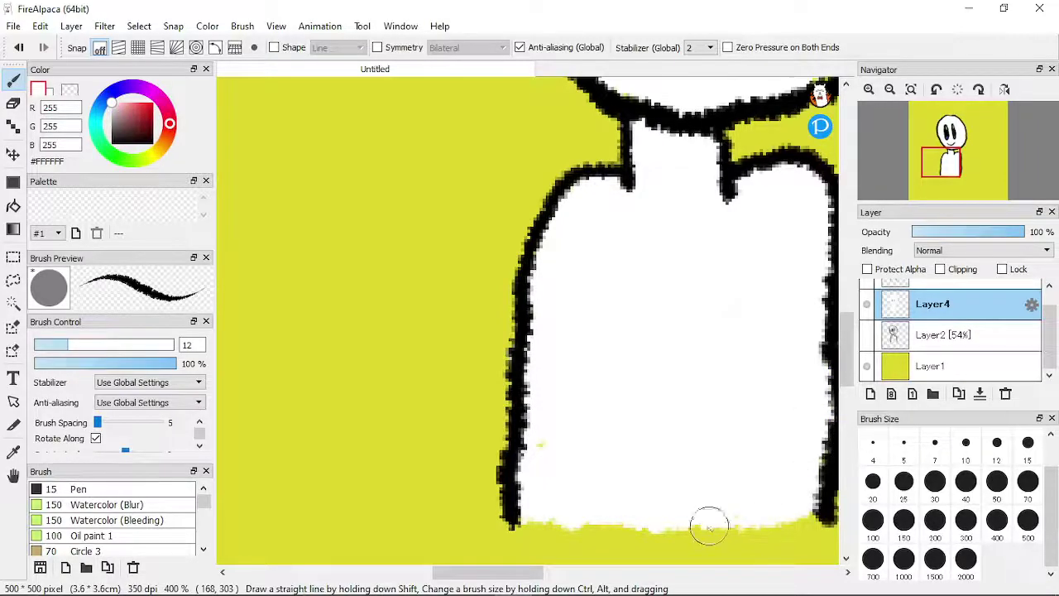
left_click(538, 446)
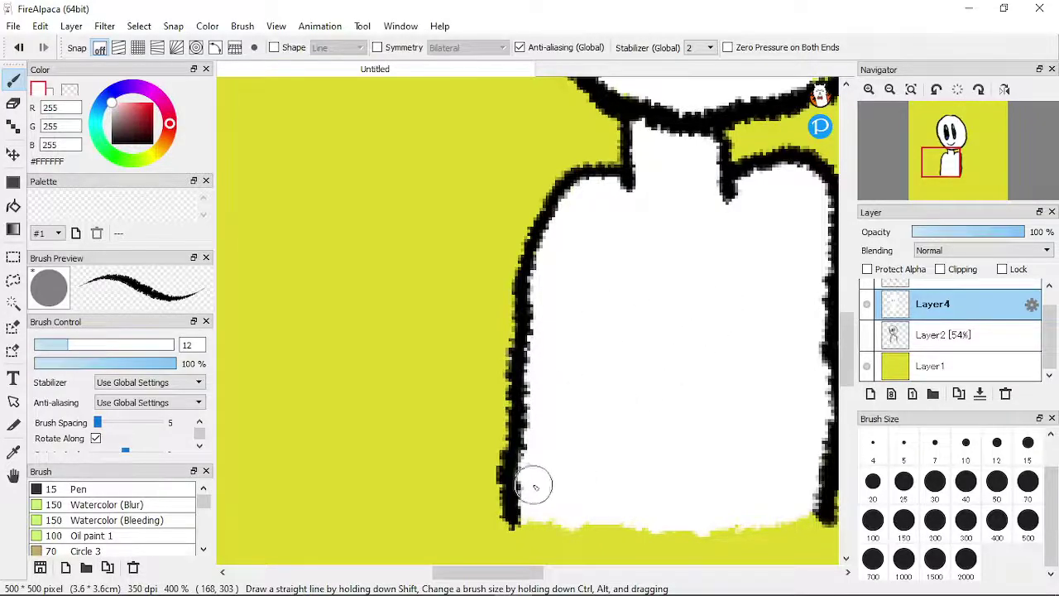
scroll(629, 390, "down", 3)
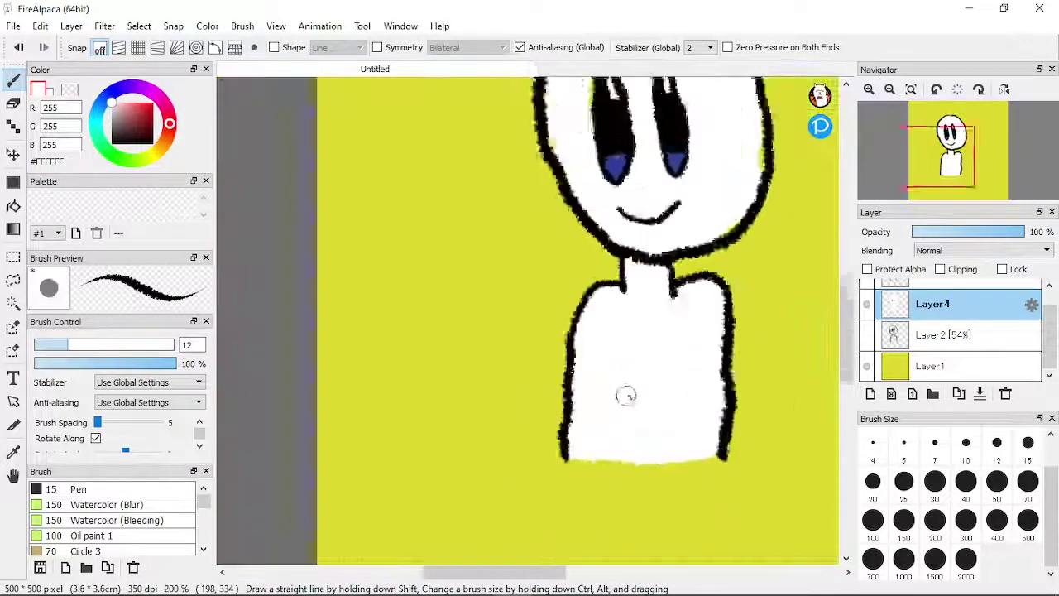
scroll(619, 376, "down", 1)
Step: Paint white over the yellow gaps along the face's lower-left inner edge and check the fill by toggling Layer4's visibility
scroll(653, 214, "up", 2)
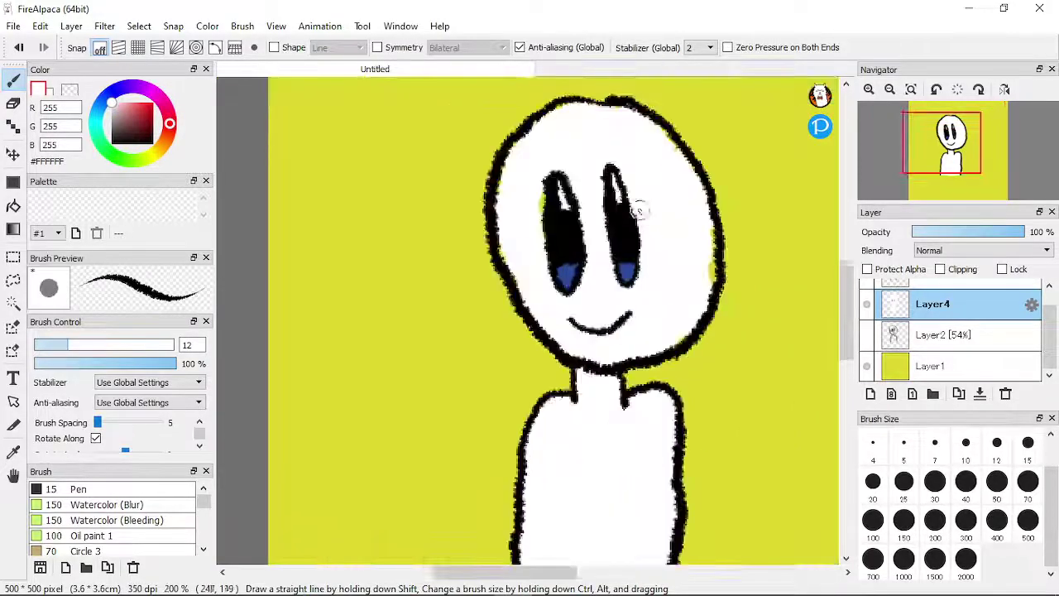
scroll(547, 195, "up", 2)
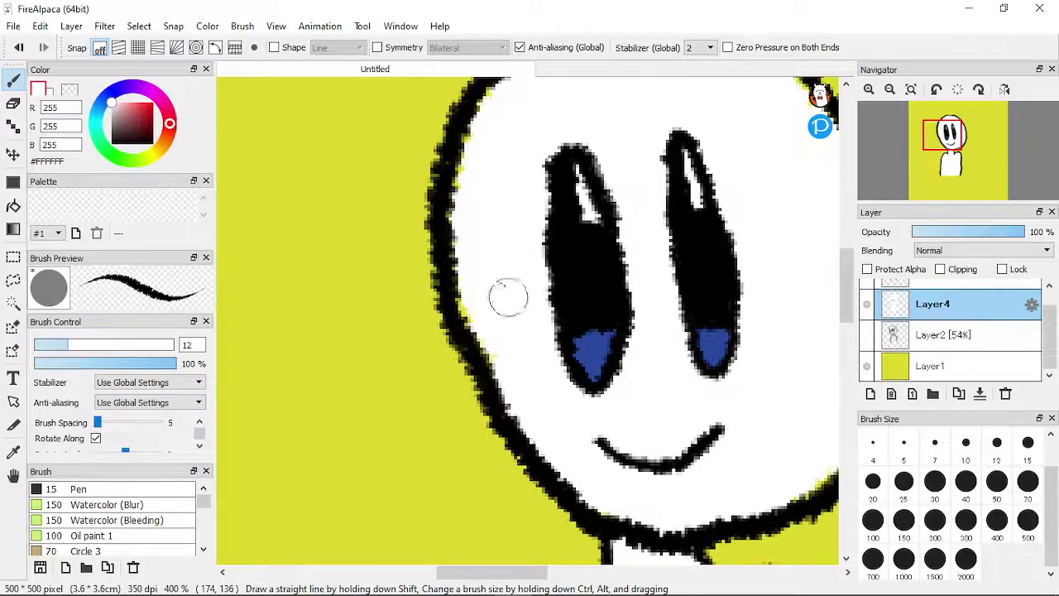
mouse_move(468, 307)
left_mouse_down()
mouse_move(497, 331)
mouse_move(473, 338)
mouse_move(516, 344)
left_mouse_up()
left_click(866, 304)
left_click(866, 304)
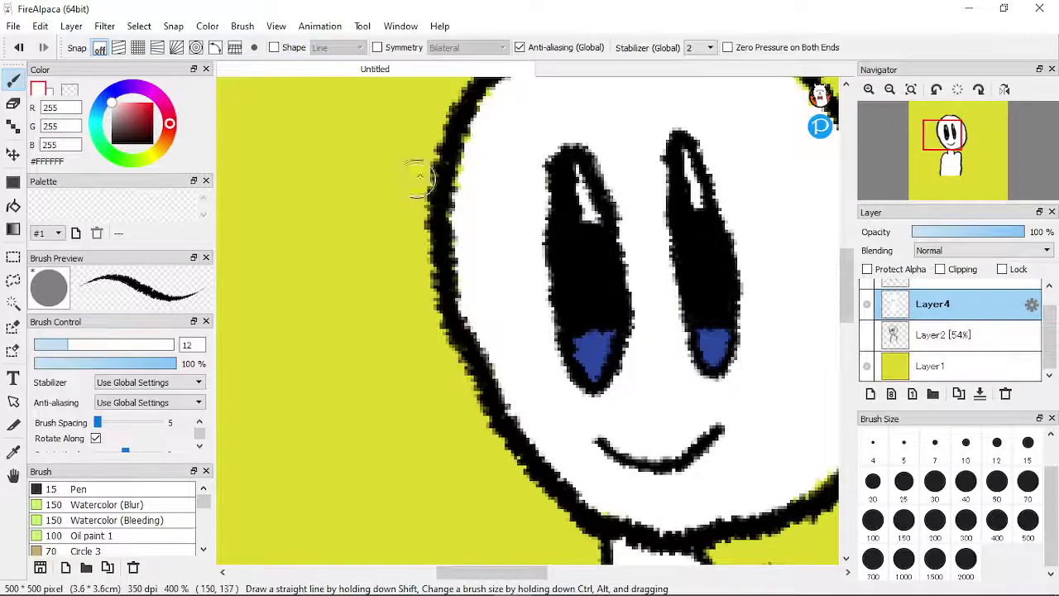
Step: Paint white over the yellow gaps along the right inner edge of the face down to the jaw
scroll(509, 197, "down", 2)
scroll(516, 184, "up", 3)
scroll(546, 173, "down", 5)
scroll(556, 146, "down", 1)
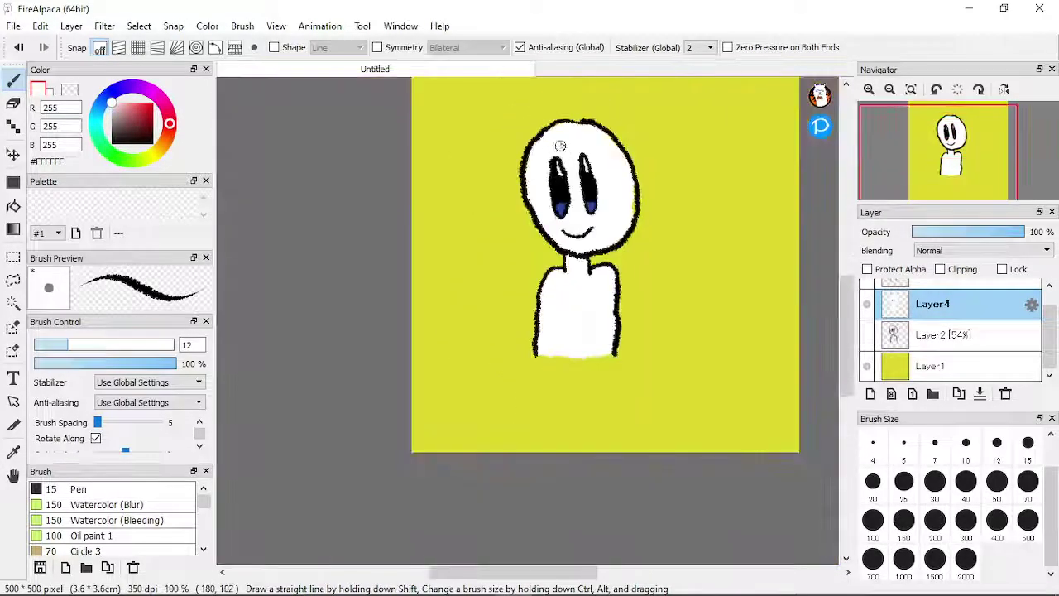
scroll(557, 147, "up", 4)
mouse_move(603, 175)
left_mouse_down()
mouse_move(591, 124)
mouse_move(592, 219)
mouse_move(611, 290)
mouse_move(592, 349)
mouse_move(523, 473)
mouse_move(467, 516)
mouse_move(534, 497)
mouse_move(491, 505)
mouse_move(560, 448)
mouse_move(520, 471)
mouse_move(548, 441)
mouse_move(525, 464)
mouse_move(559, 439)
mouse_move(550, 464)
mouse_move(496, 495)
left_mouse_up()
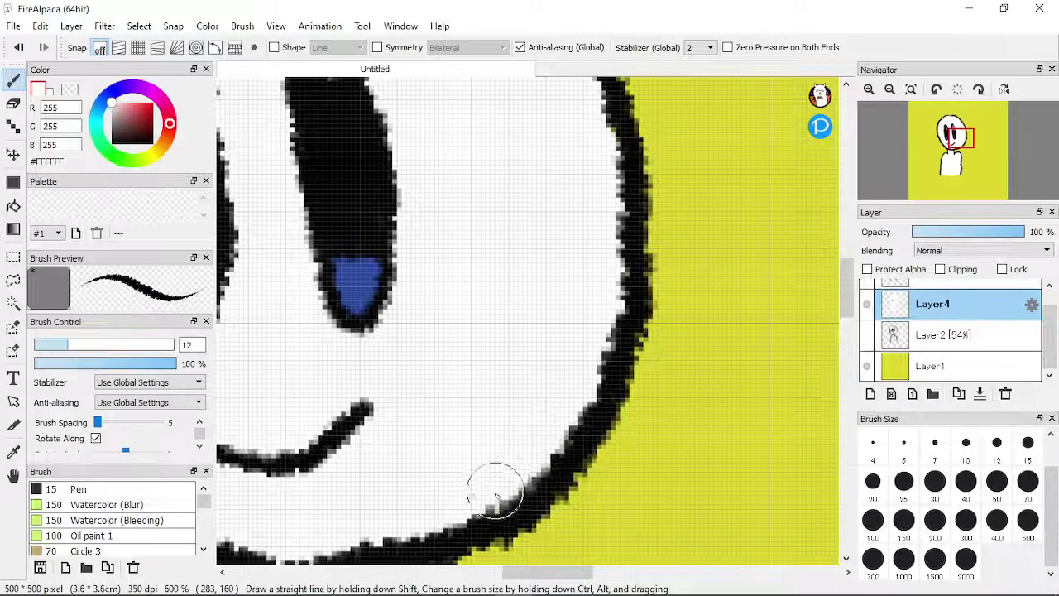
scroll(539, 310, "up", 2)
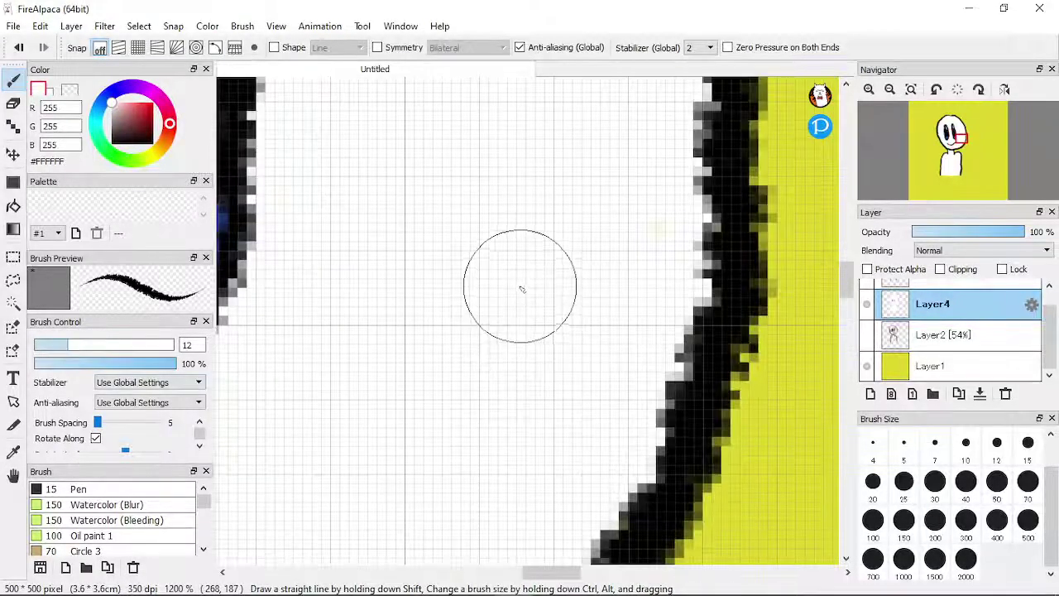
scroll(522, 289, "down", 5)
scroll(483, 214, "up", 1)
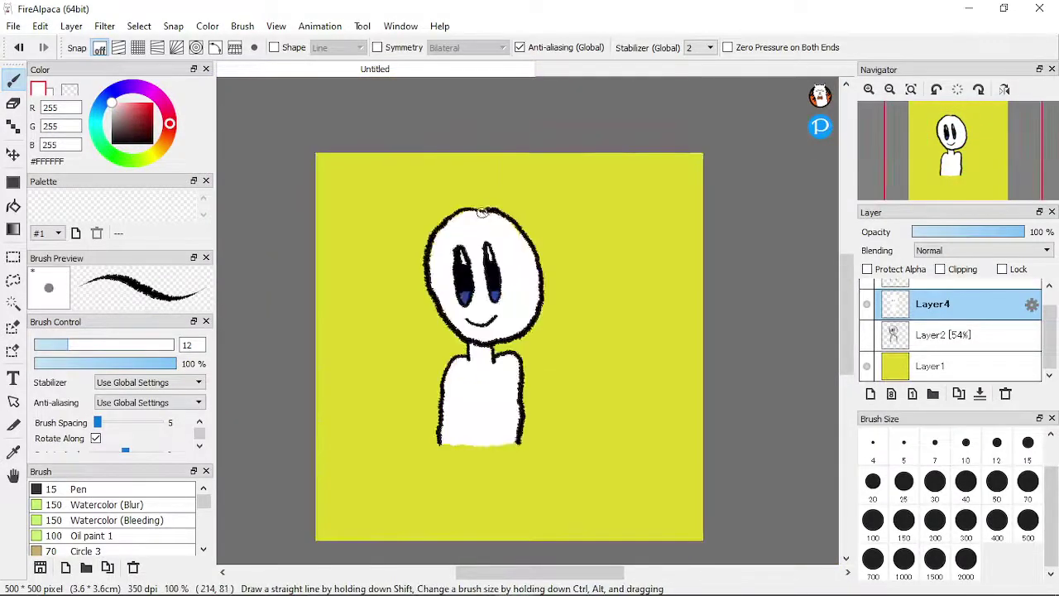
Step: Fill the yellow gaps beneath the outline at the top of the head with white
scroll(483, 214, "up", 3)
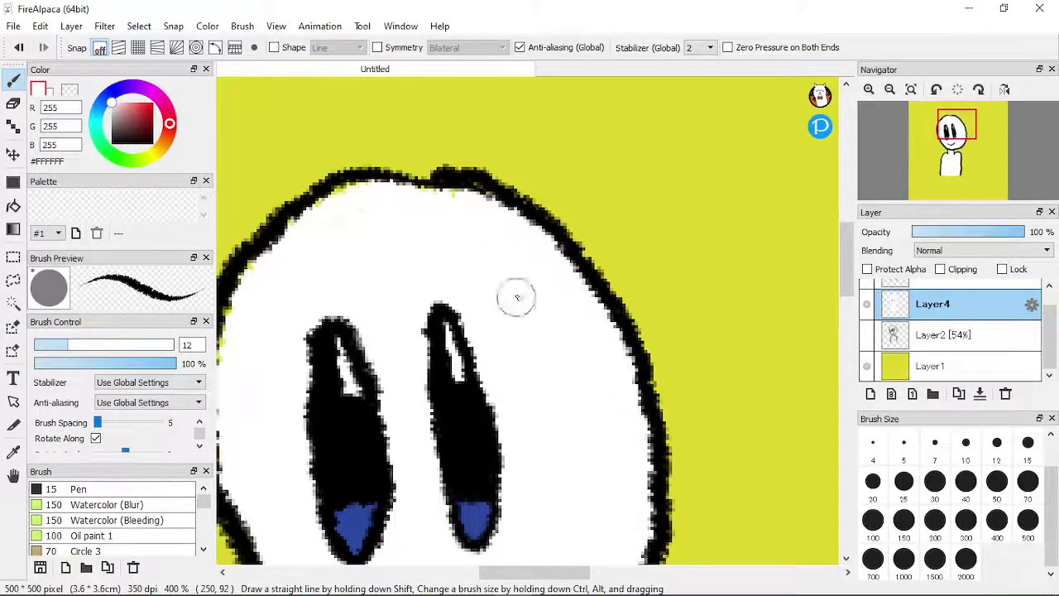
left_click_drag(452, 198, 487, 197)
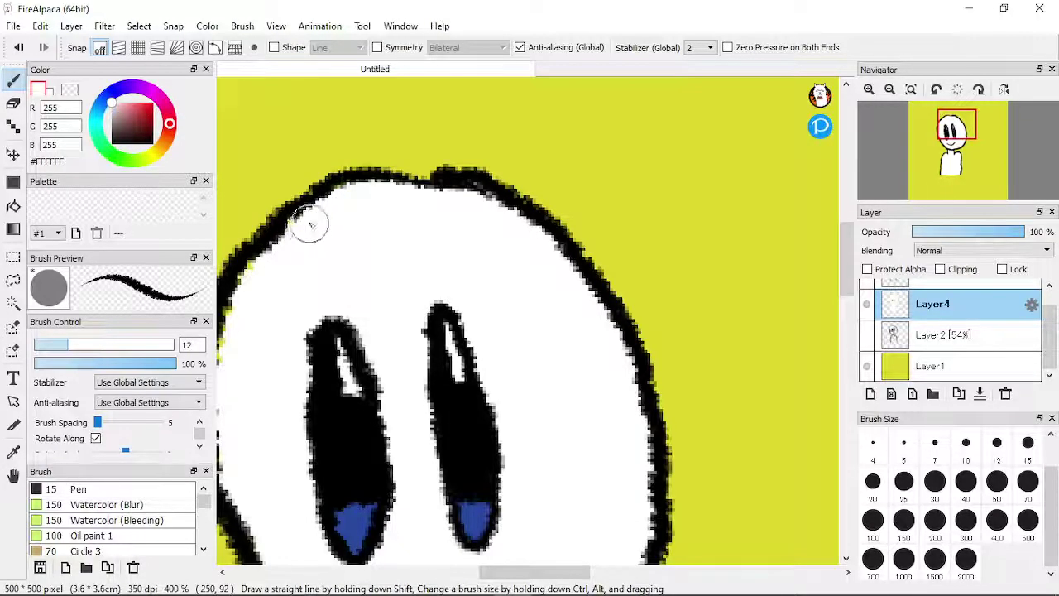
scroll(398, 263, "up", 1)
scroll(385, 253, "down", 3)
scroll(381, 260, "up", 2)
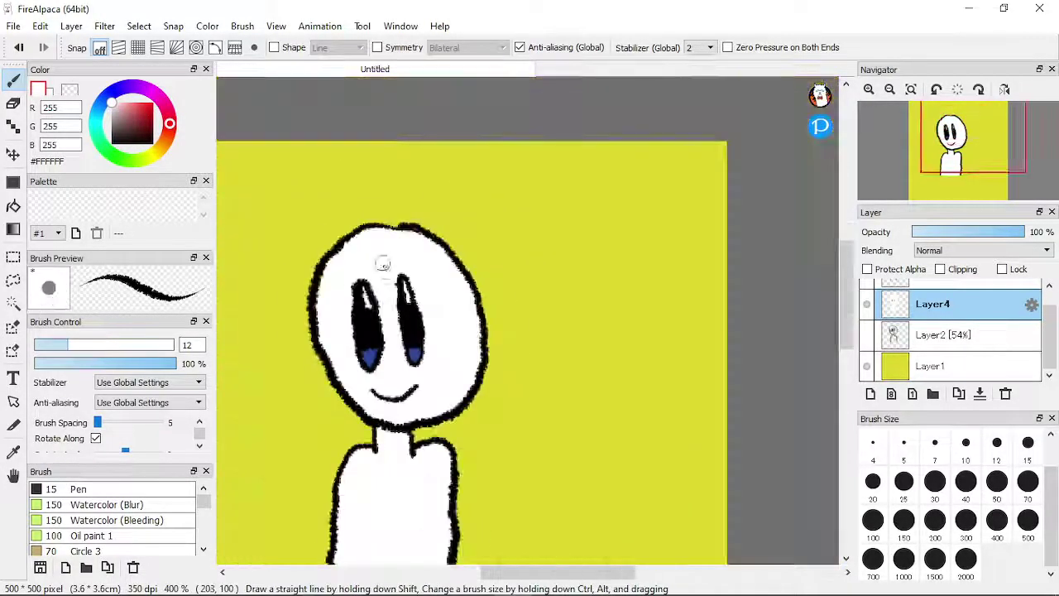
Step: Fill the yellow gaps along the head's upper-left inner edge with white and undo the last extra brush stroke
scroll(294, 285, "up", 2)
scroll(314, 265, "up", 1)
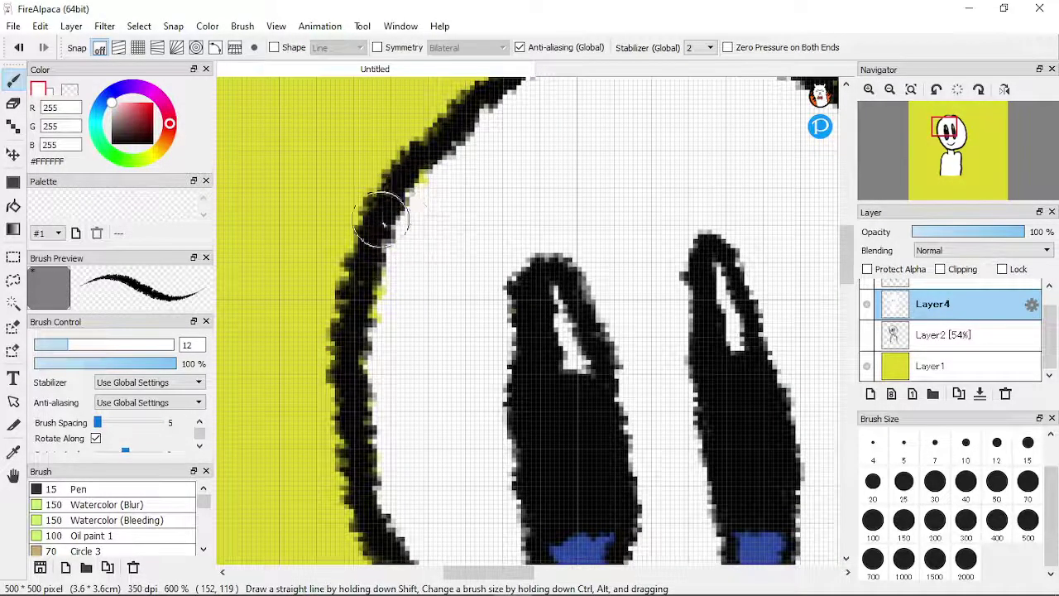
mouse_move(400, 248)
left_mouse_down()
mouse_move(374, 302)
mouse_move(372, 381)
mouse_move(354, 349)
mouse_move(378, 428)
mouse_move(375, 445)
mouse_move(366, 422)
mouse_move(382, 471)
left_mouse_up()
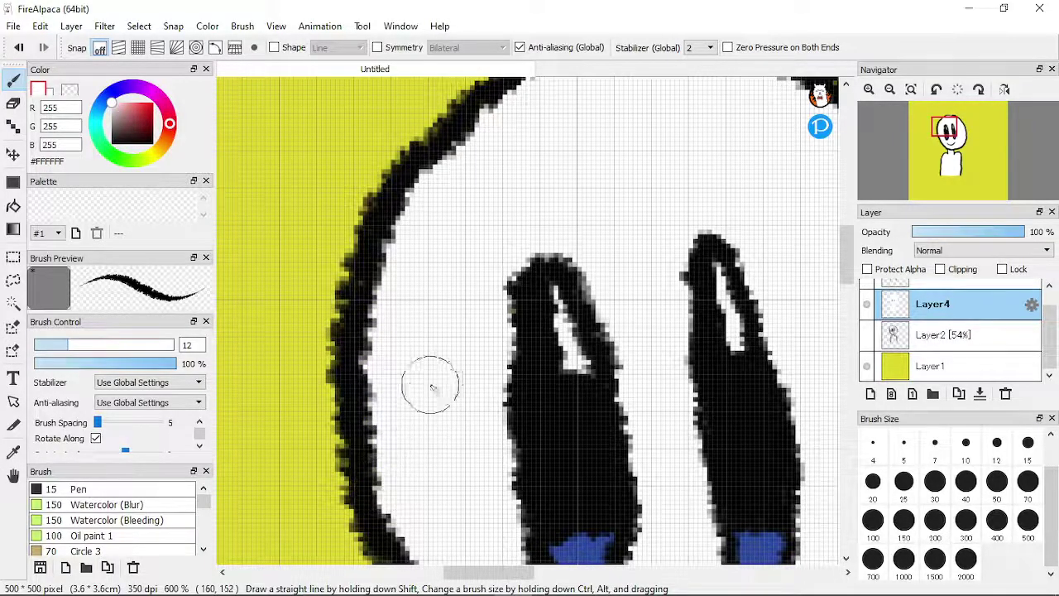
scroll(450, 342, "up", 2)
scroll(460, 351, "down", 5)
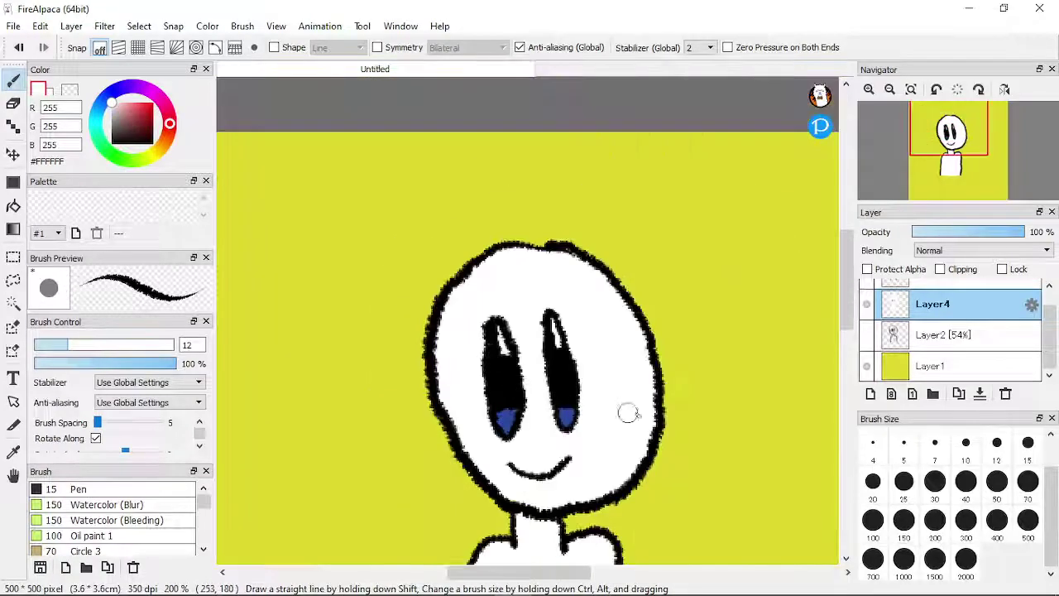
key("ctrl+z")
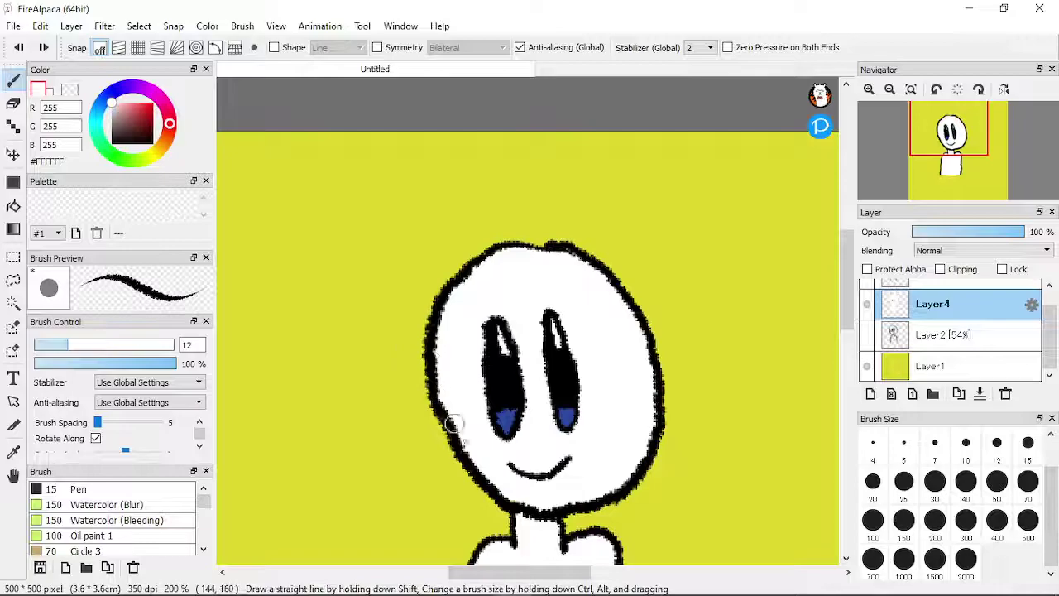
Step: Examine the face, chin and torso edges up close for leftover yellow gaps in the white fill
scroll(476, 487, "down", 2)
scroll(504, 485, "up", 5)
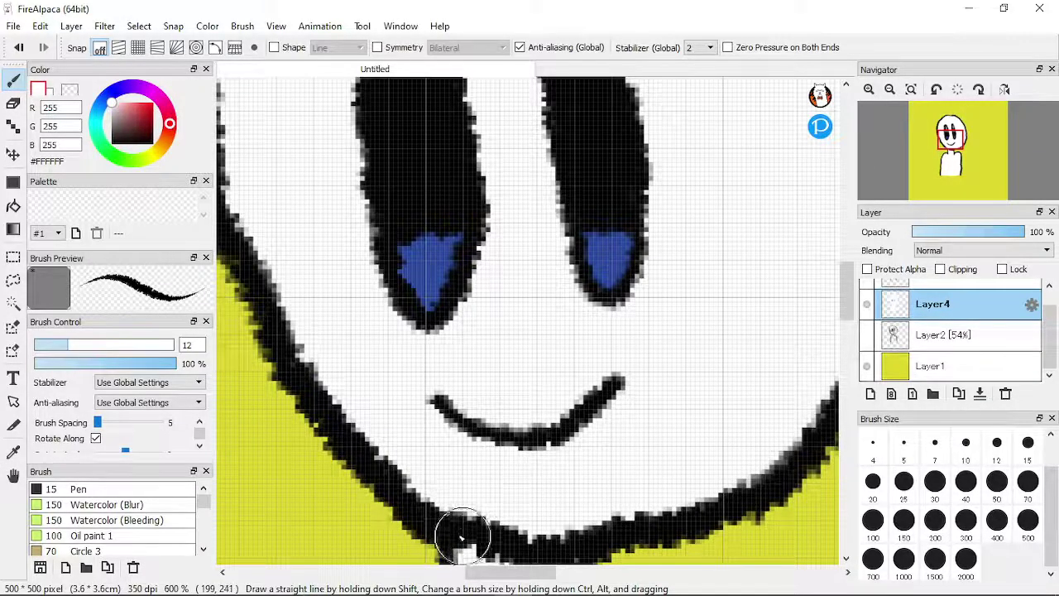
scroll(443, 397, "up", 2)
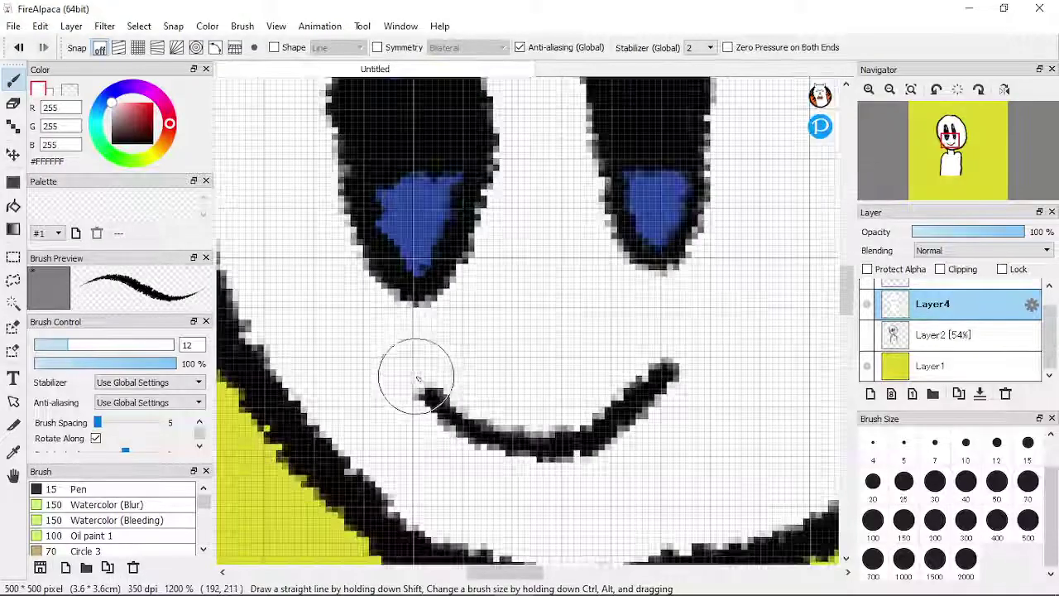
scroll(405, 368, "down", 2)
scroll(404, 368, "down", 2)
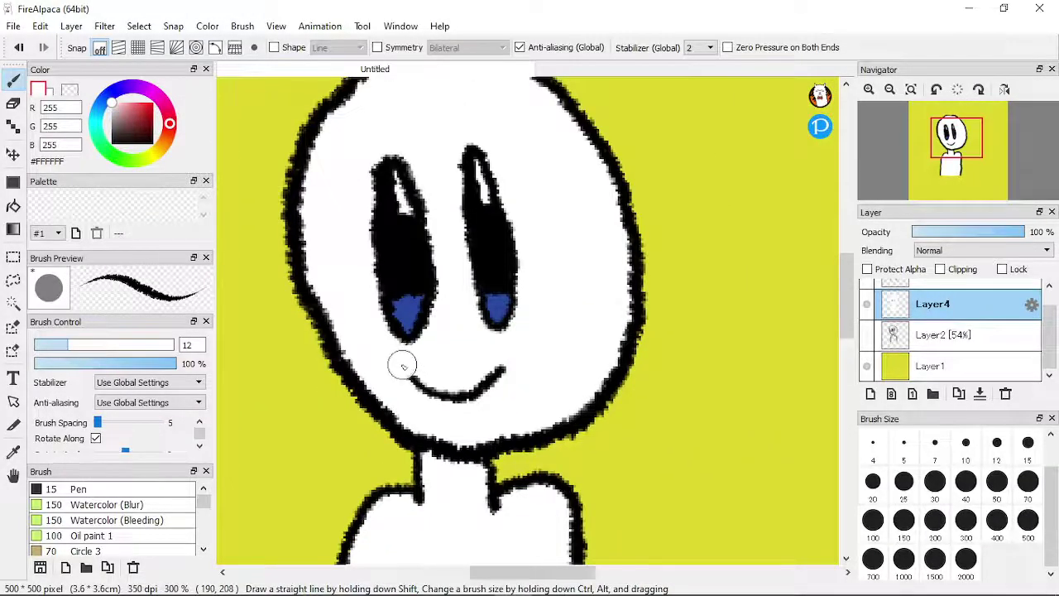
scroll(404, 366, "down", 1)
scroll(397, 377, "down", 2)
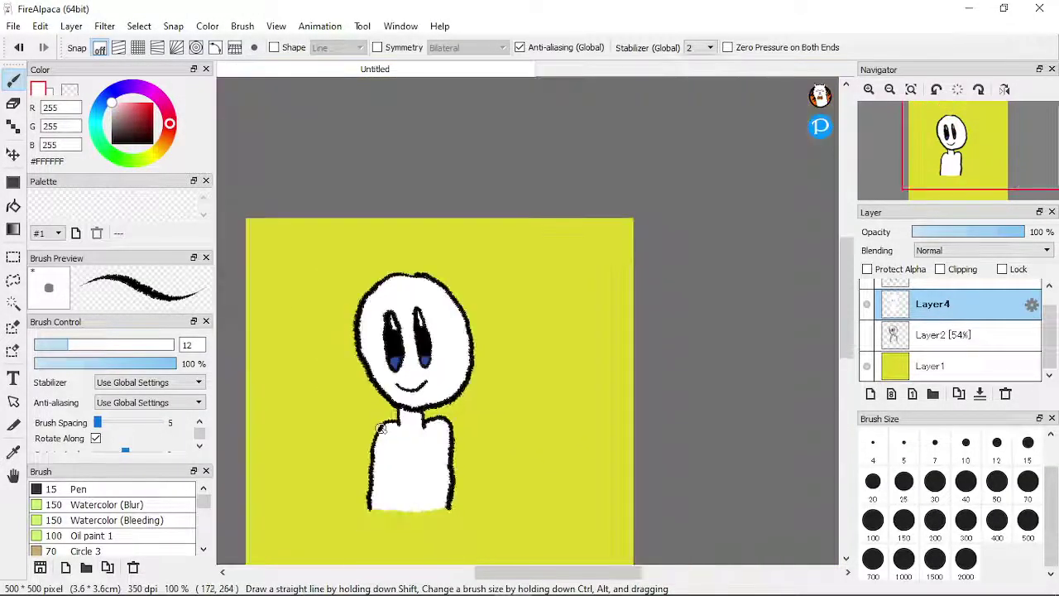
scroll(396, 536, "up", 4)
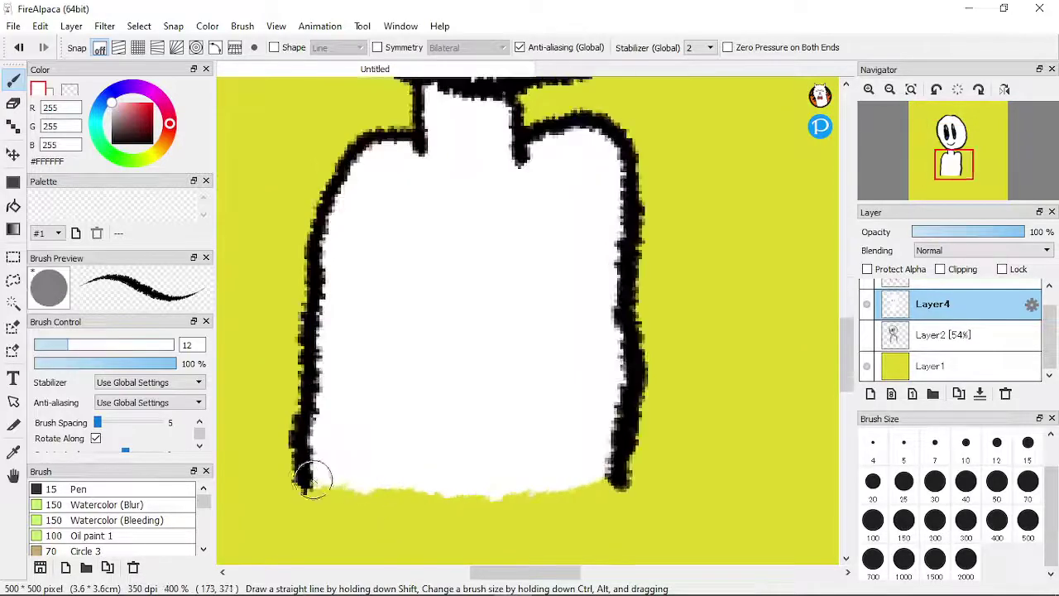
Step: Fill the yellow gaps along the torso's bottom edge with white, evening it out between the two side outlines
left_click_drag(323, 483, 395, 492)
mouse_move(487, 491)
left_mouse_down()
mouse_move(607, 480)
mouse_move(549, 488)
left_mouse_up()
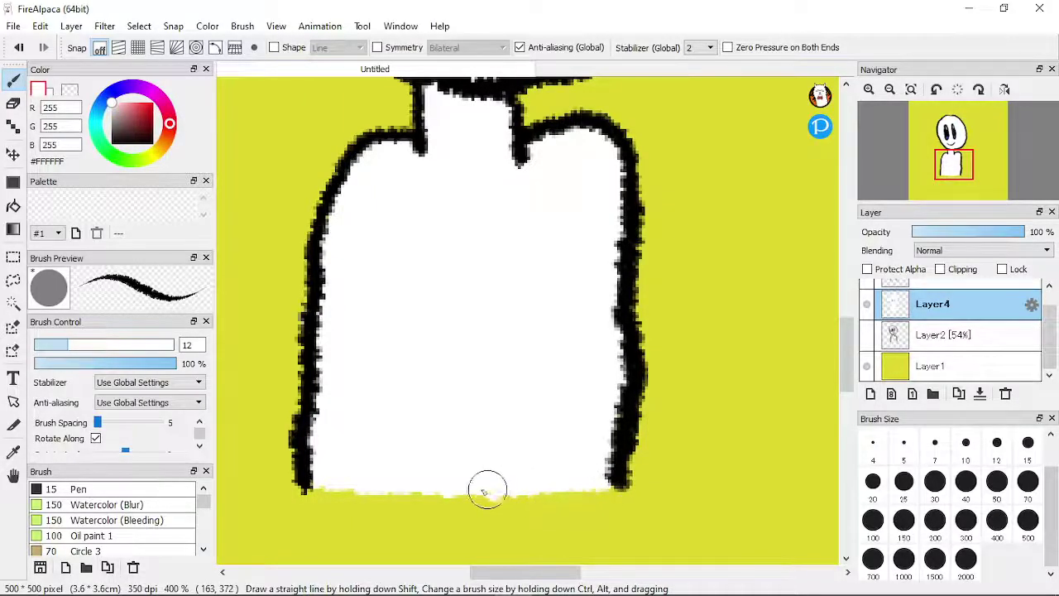
scroll(449, 419, "up", 3)
scroll(439, 420, "down", 5)
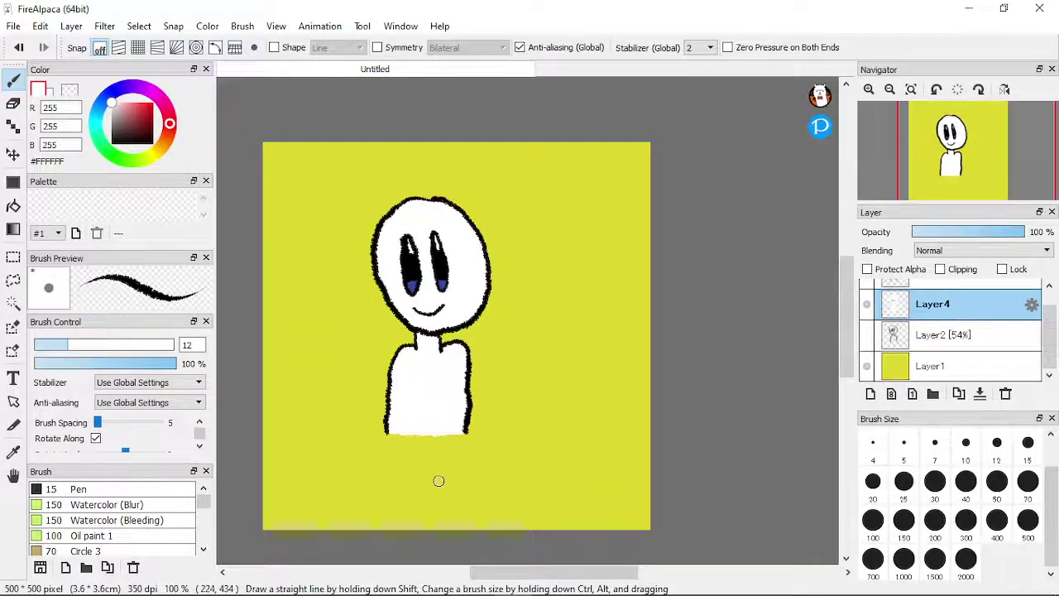
Step: On Layer1, sample the yellow background and darken the brush color to #BCB626
left_click(939, 365)
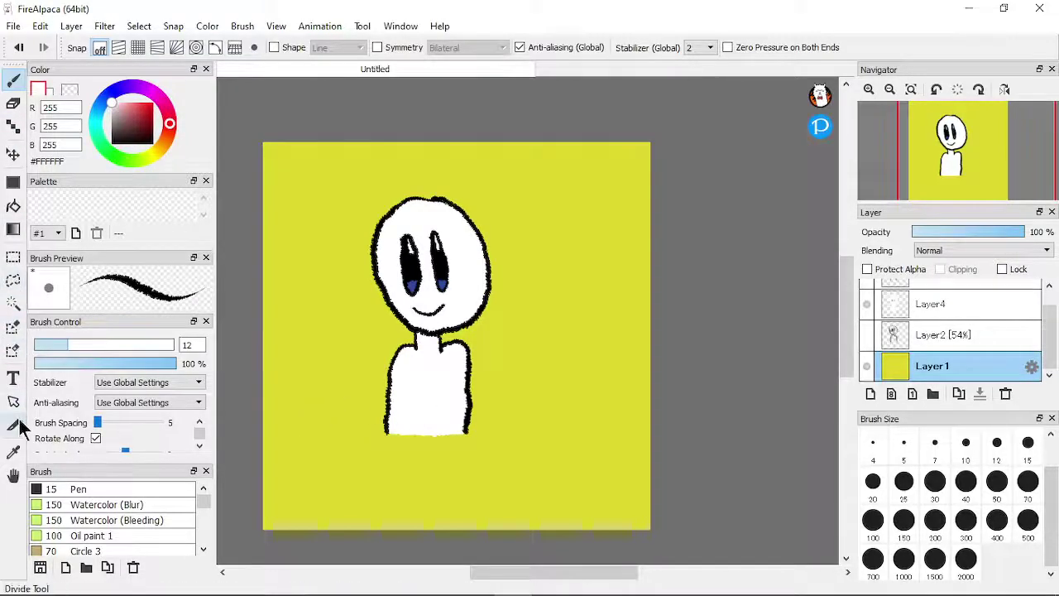
left_click(13, 451)
left_click(311, 383)
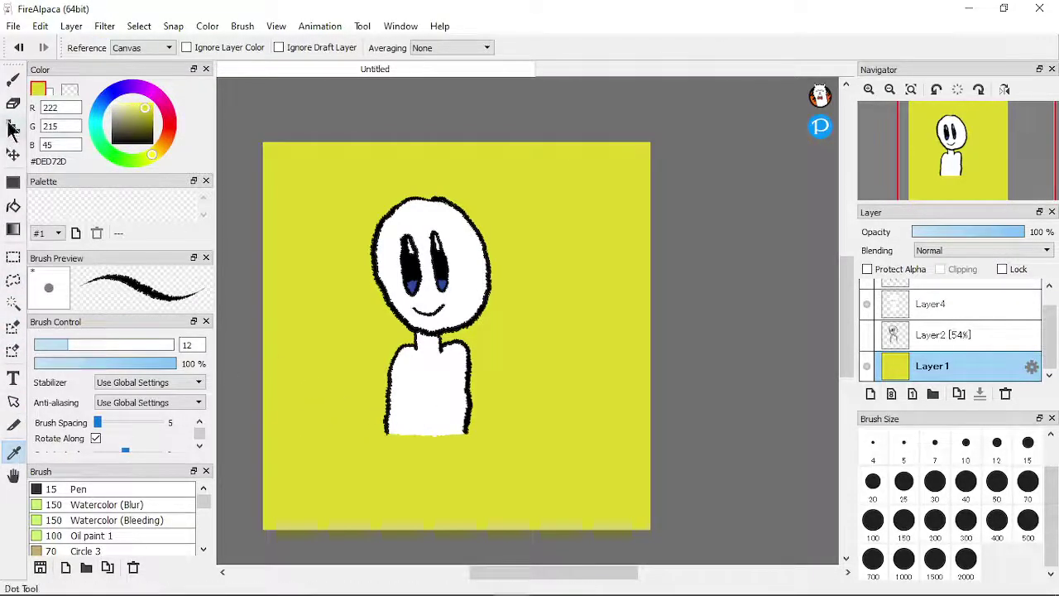
left_click(12, 80)
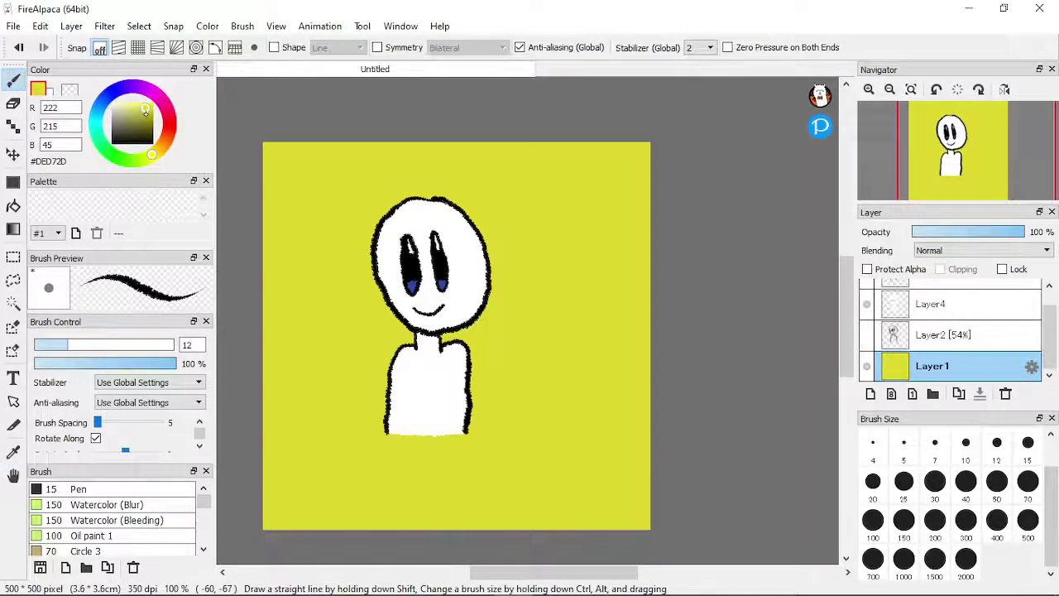
left_click(145, 114)
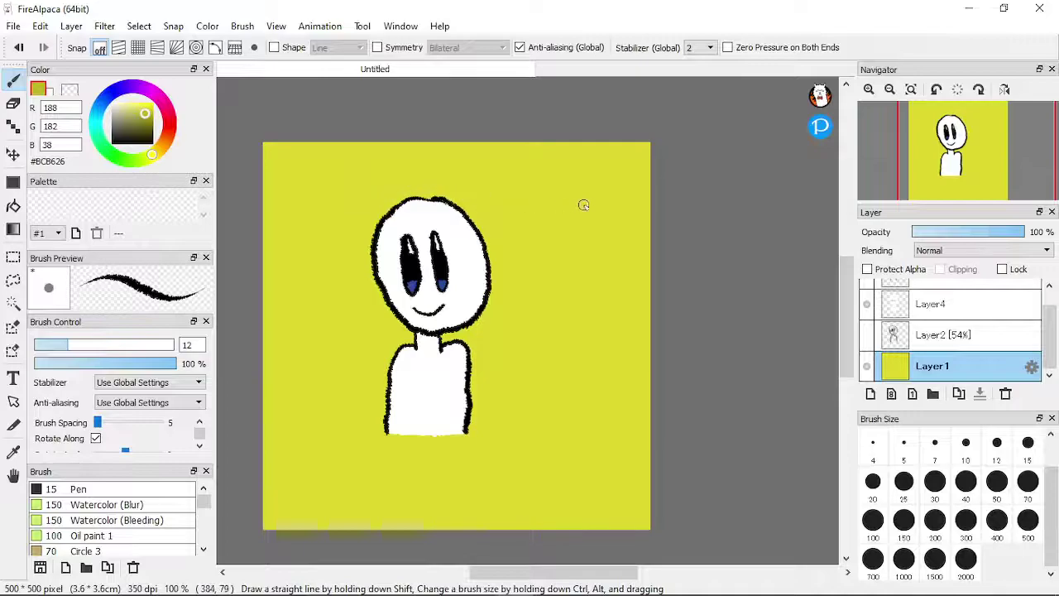
Step: With a size 50 brush, paint dark yellow spots in the canvas's upper-right corner and to the lower right of the torso
left_click_drag(591, 149, 577, 151)
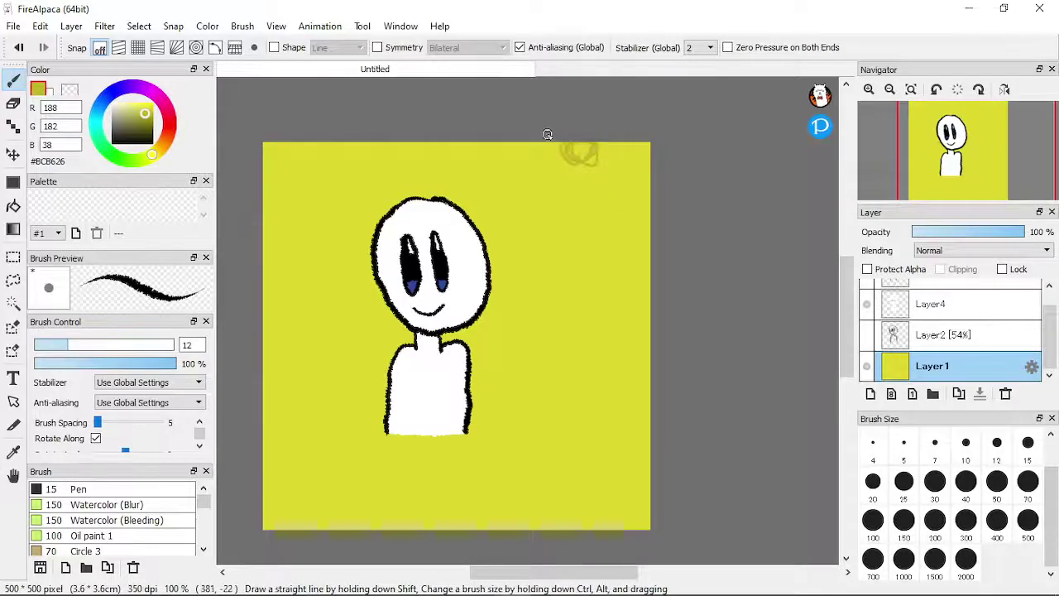
left_click(997, 487)
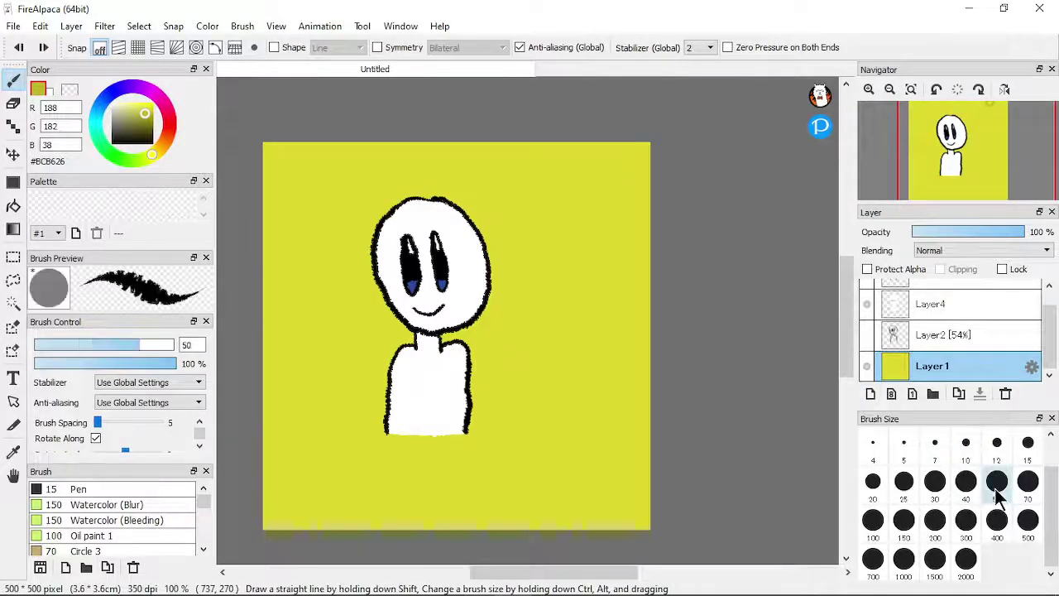
mouse_move(634, 156)
left_mouse_down()
mouse_move(630, 170)
mouse_move(644, 154)
left_mouse_up()
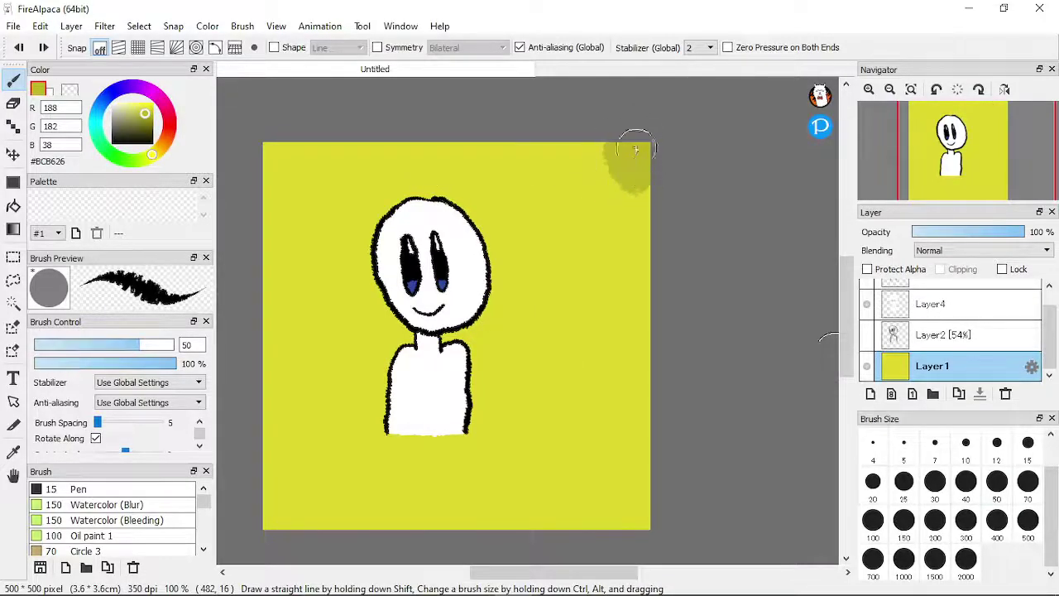
mouse_move(519, 461)
left_mouse_down()
mouse_move(532, 434)
mouse_move(494, 450)
mouse_move(516, 462)
mouse_move(527, 435)
left_mouse_up()
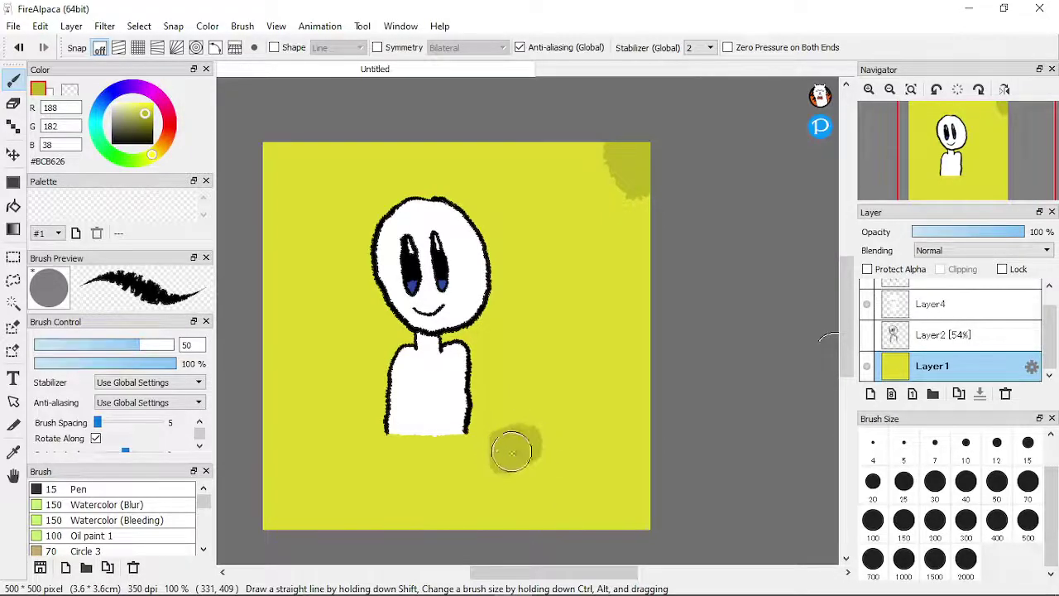
Step: Paint round dark yellow spots on the background left of the head and in the lower-left corner
left_click_drag(306, 222, 321, 224)
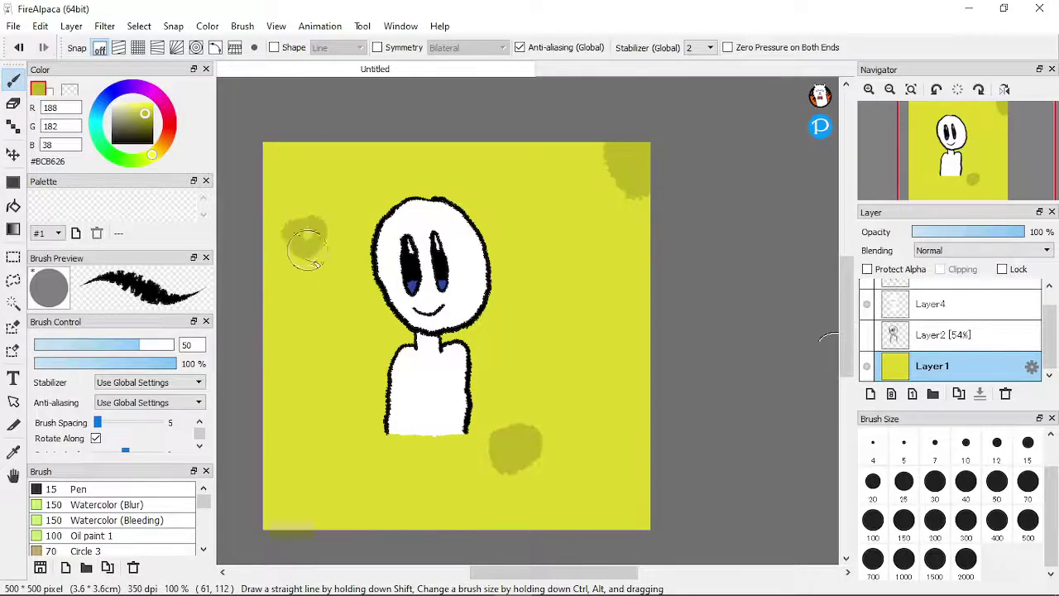
mouse_move(317, 235)
left_mouse_down()
mouse_move(312, 224)
mouse_move(296, 245)
left_mouse_up()
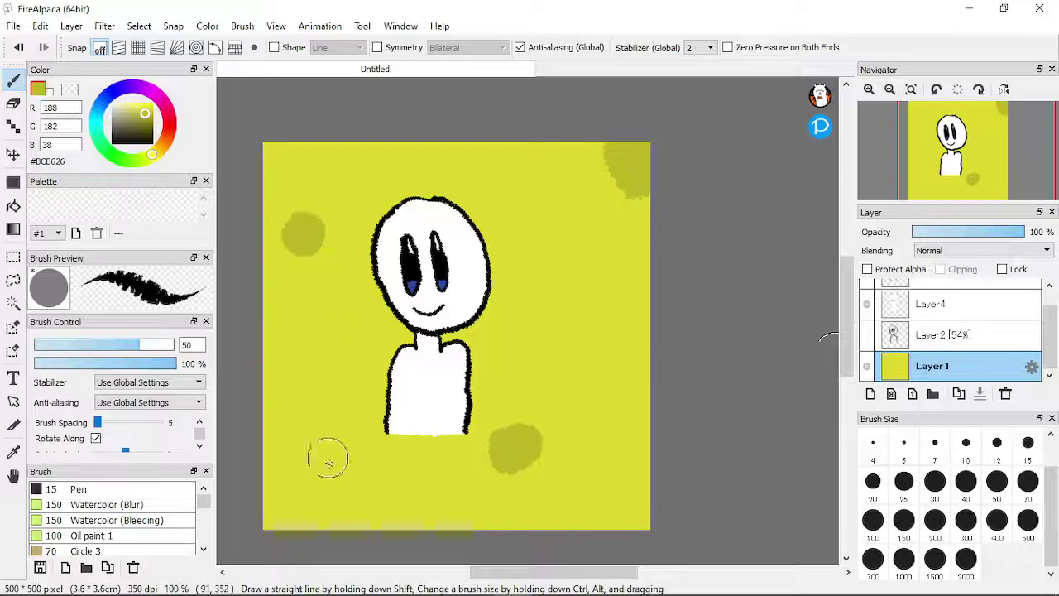
left_click_drag(324, 506, 282, 508)
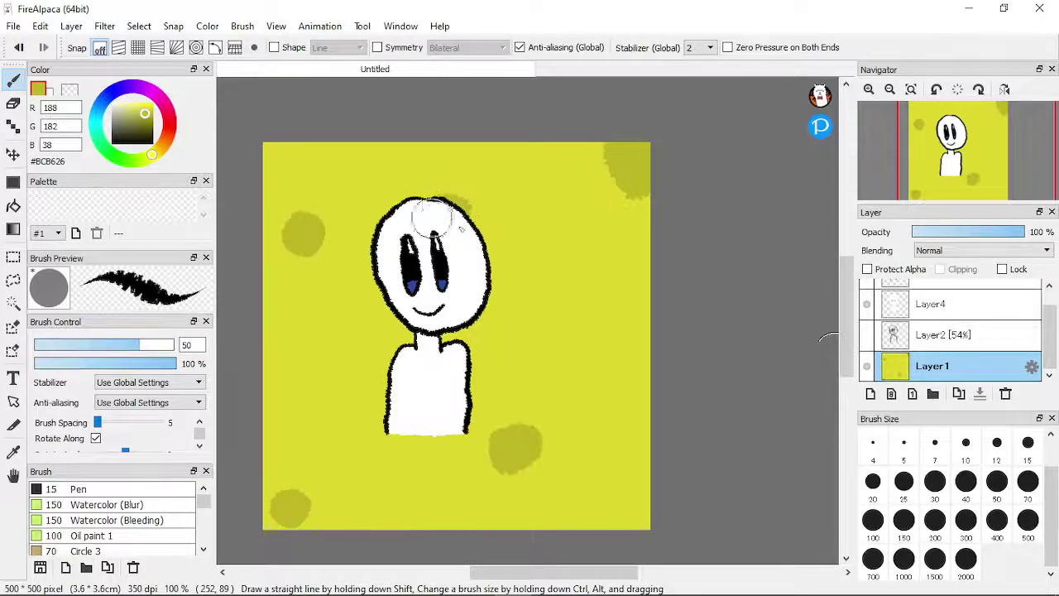
Step: Paint dark yellow spots behind the top of the head, right of the character and in the canvas's lower-right corner
left_click_drag(466, 203, 425, 222)
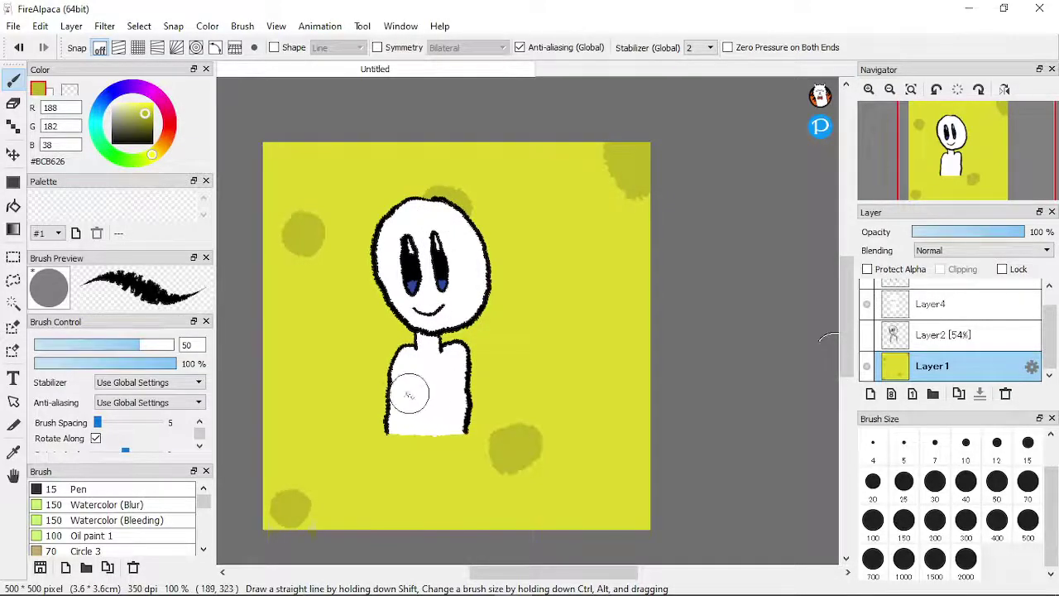
mouse_move(573, 304)
left_mouse_down()
mouse_move(589, 326)
mouse_move(611, 307)
mouse_move(597, 292)
mouse_move(595, 302)
mouse_move(603, 292)
mouse_move(577, 308)
left_mouse_up()
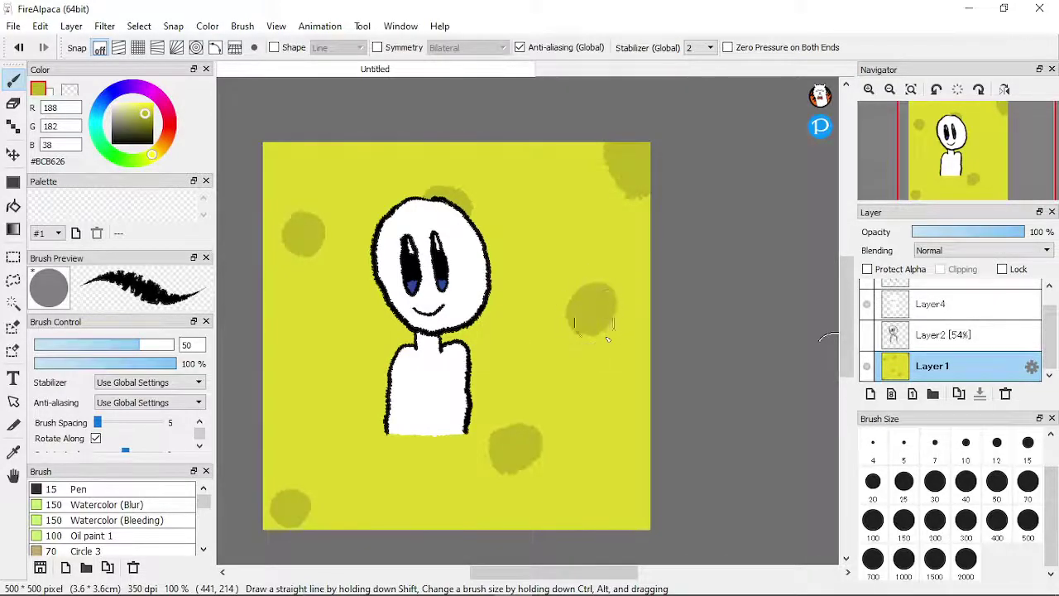
left_click_drag(608, 344, 610, 348)
left_click_drag(640, 536, 639, 535)
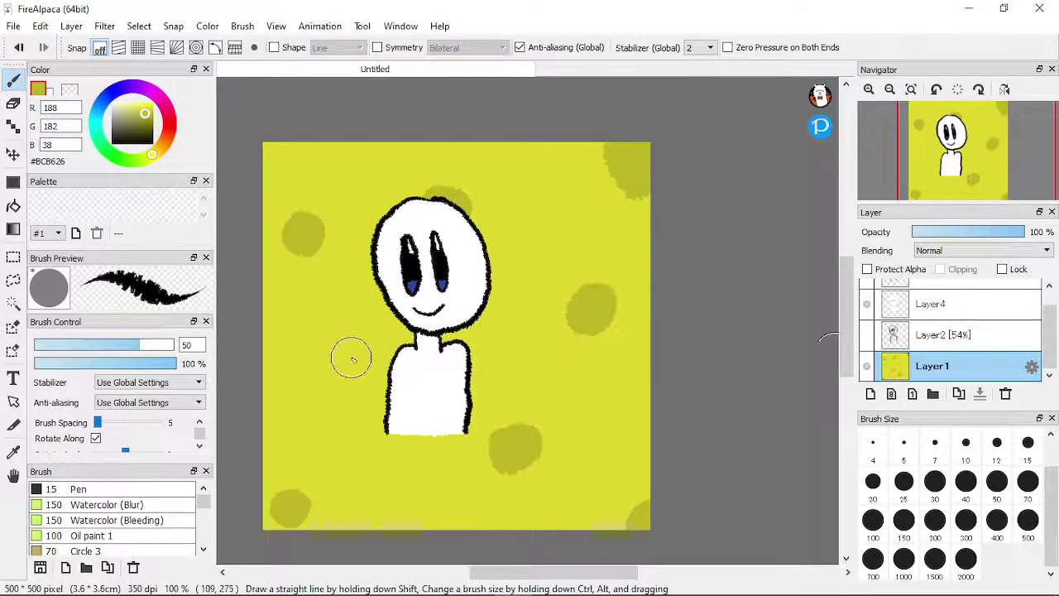
Step: Paint dark yellow spots left of the torso and at the top and bottom edges of the background
left_click_drag(331, 372, 331, 390)
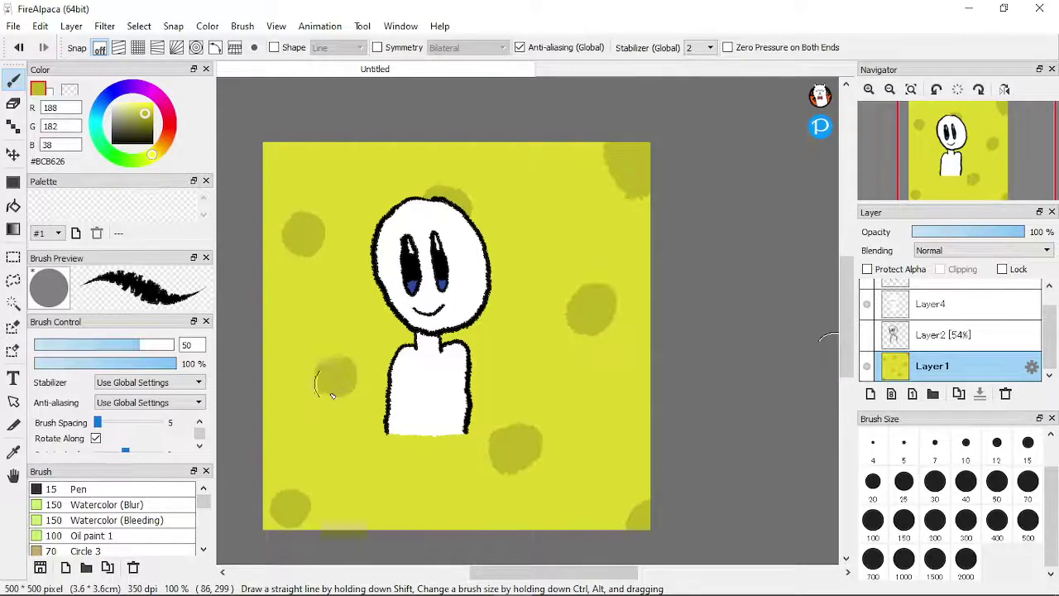
left_click_drag(321, 374, 346, 365)
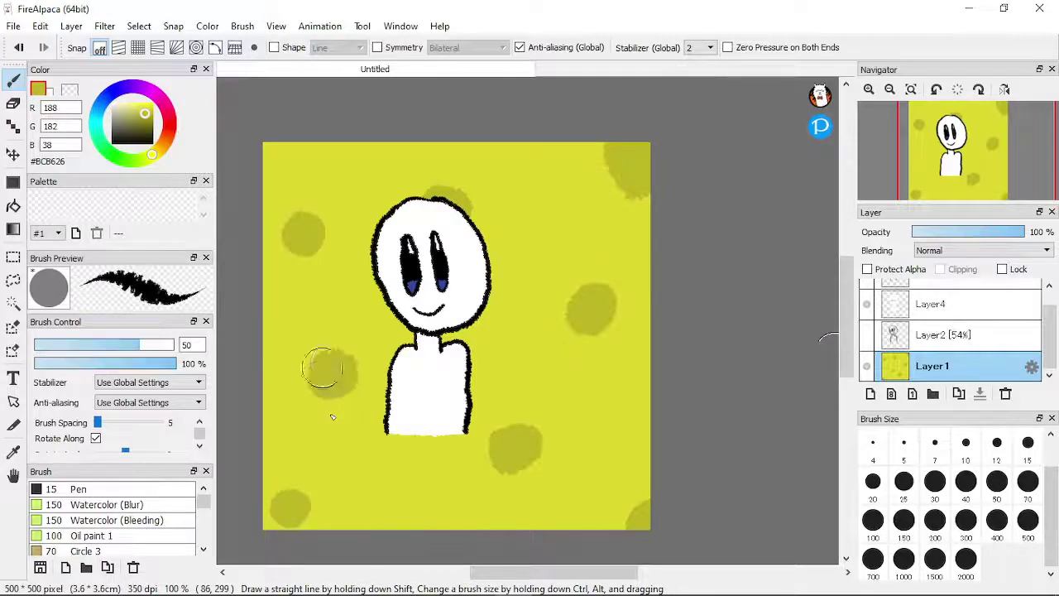
mouse_move(334, 385)
left_mouse_down()
mouse_move(348, 385)
mouse_move(326, 378)
mouse_move(341, 371)
left_mouse_up()
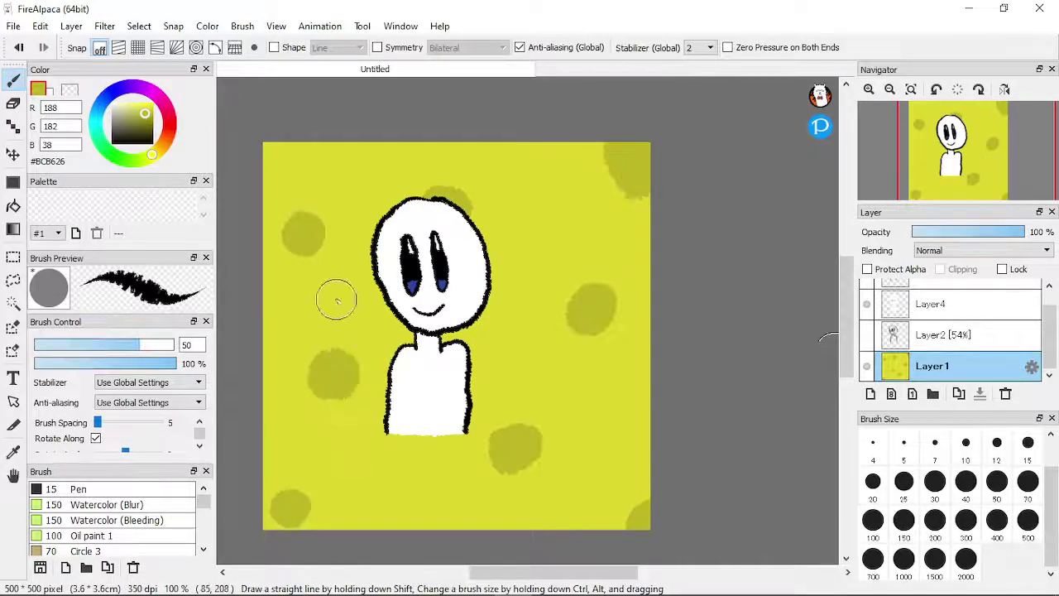
left_click_drag(327, 135, 308, 153)
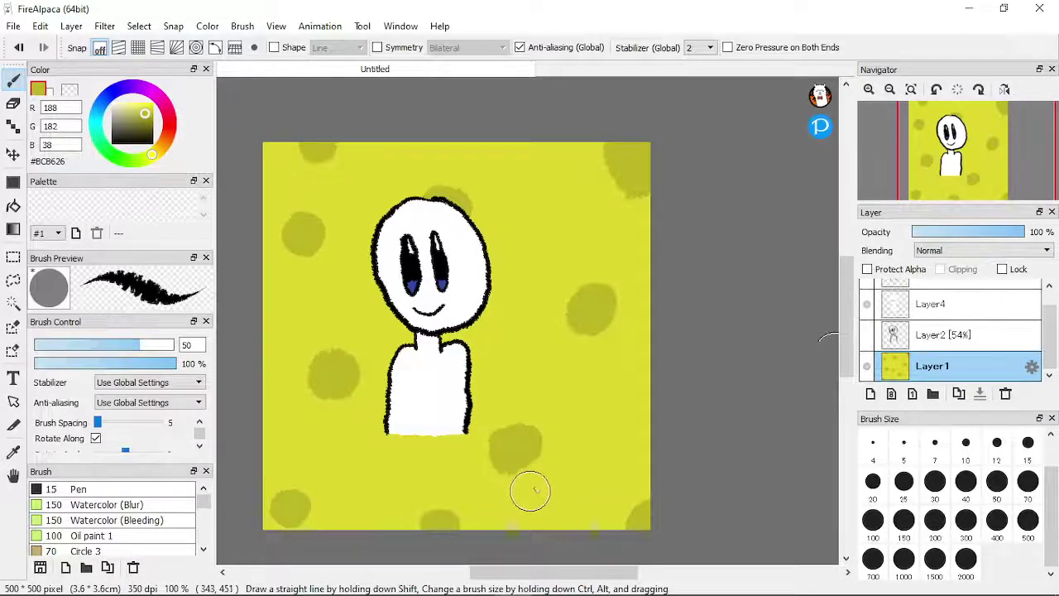
Step: Add a new layer directly above Layer4 and set its opacity to 40%
scroll(894, 359, "up", 1)
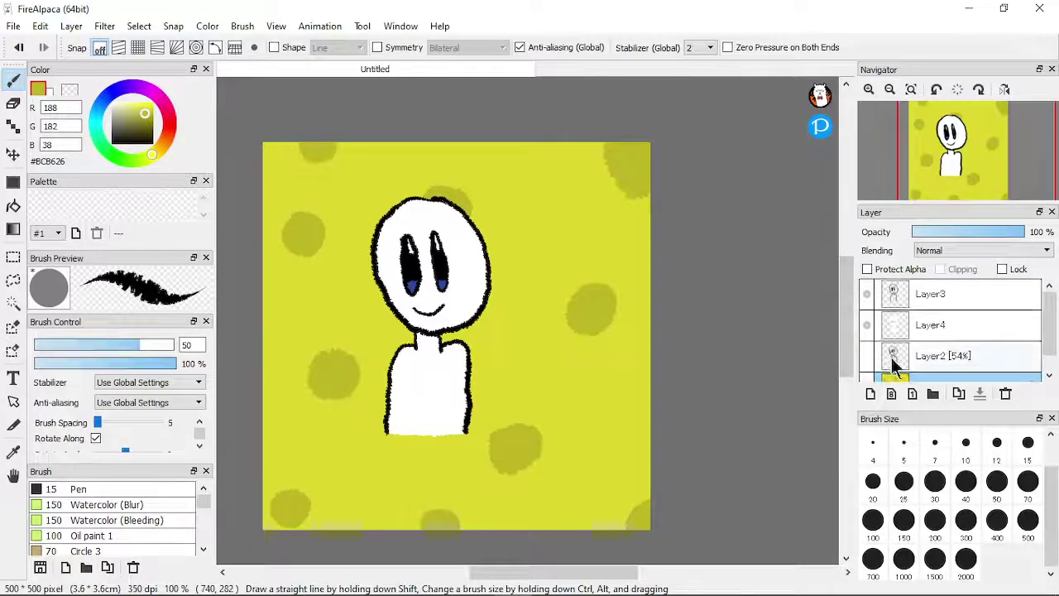
left_click(927, 330)
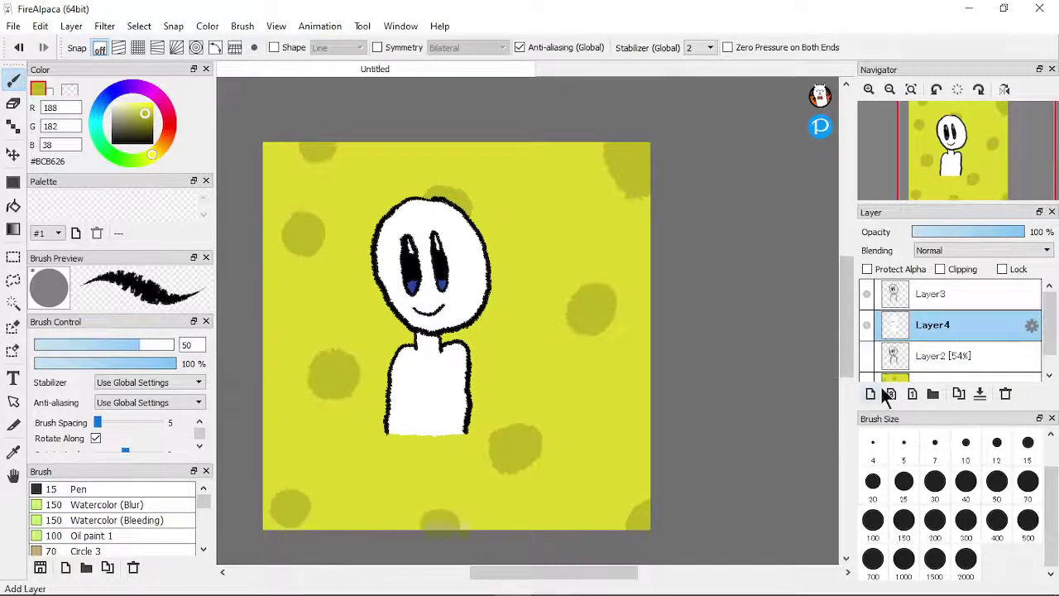
left_click(870, 394)
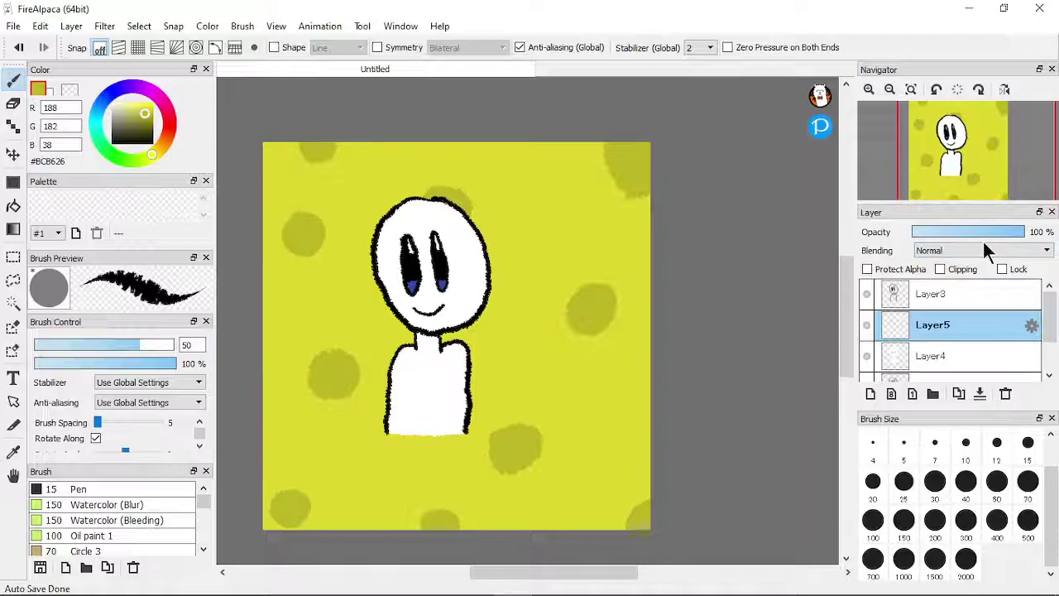
left_click(973, 232)
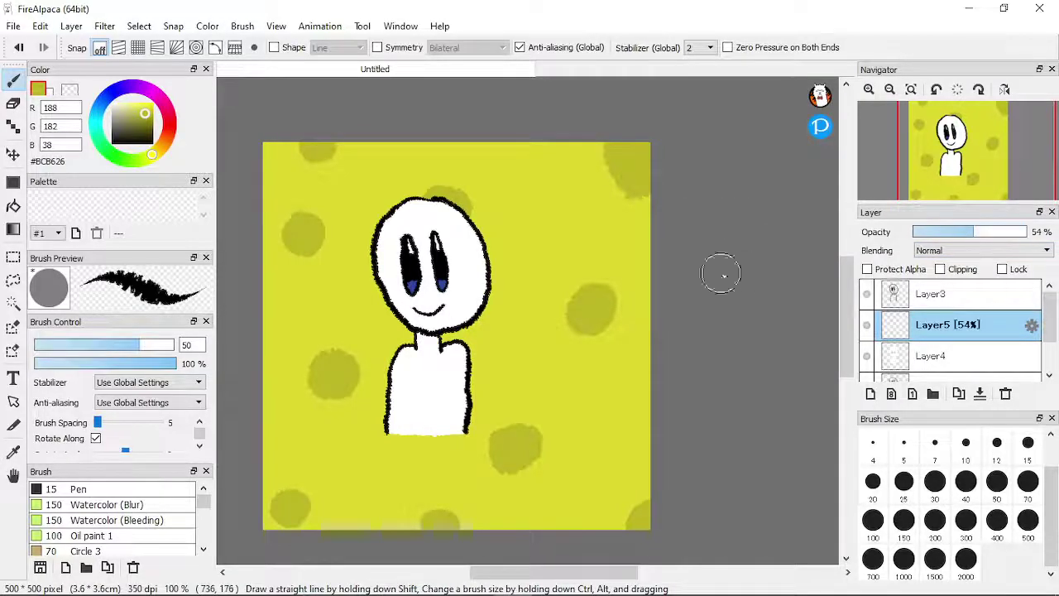
Step: Using near-black #050505 and a size 10 brush, shade the neck below the chin and the left shoulder with a diagonal shadow
left_click_drag(130, 128, 114, 142)
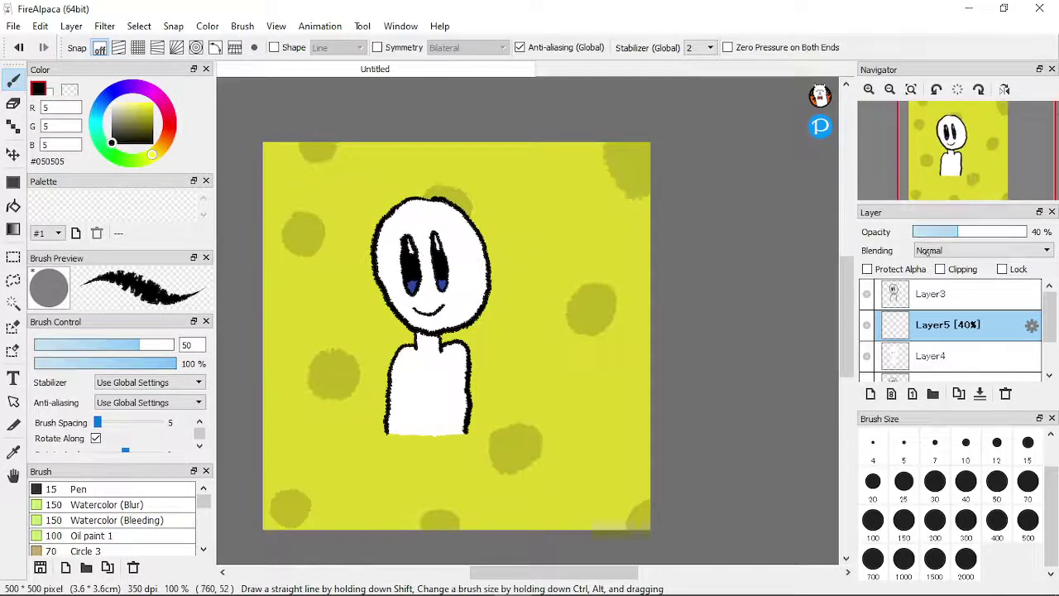
left_click(1021, 449)
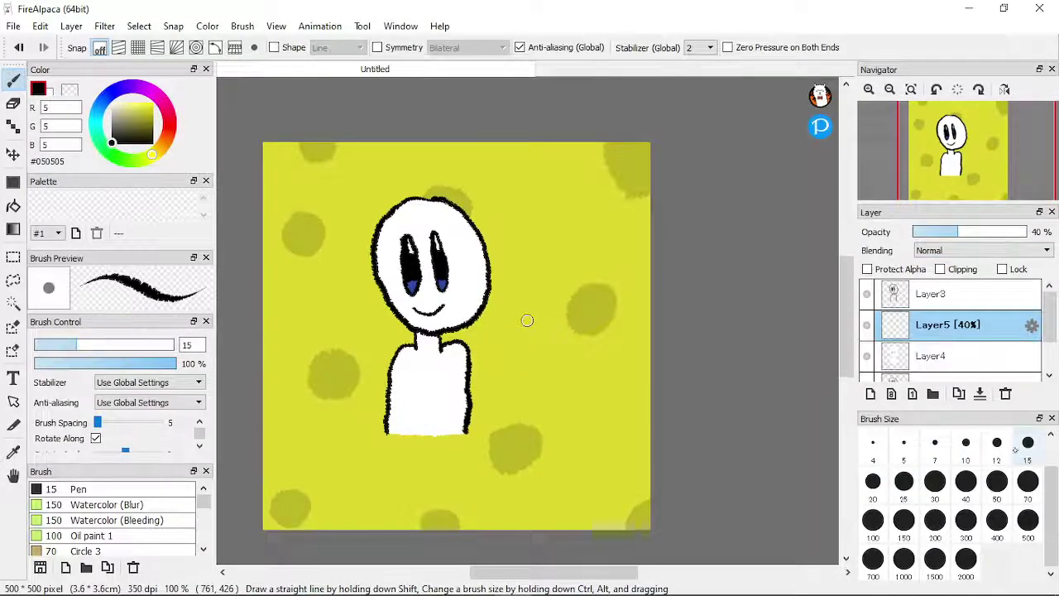
scroll(405, 384, "down", 1)
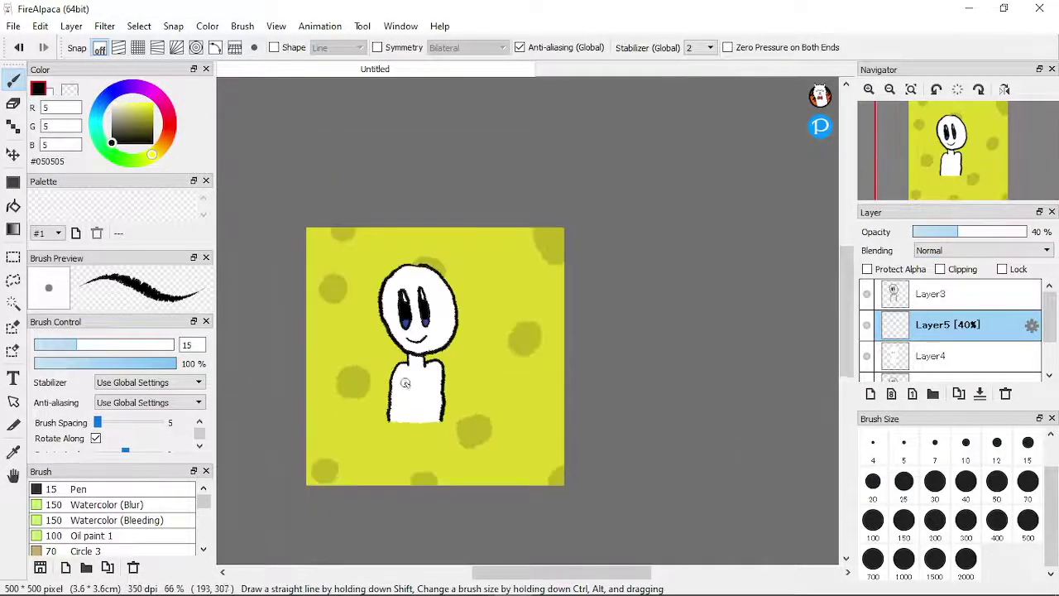
scroll(406, 384, "up", 6)
left_click_drag(517, 352, 525, 315)
left_click(967, 447)
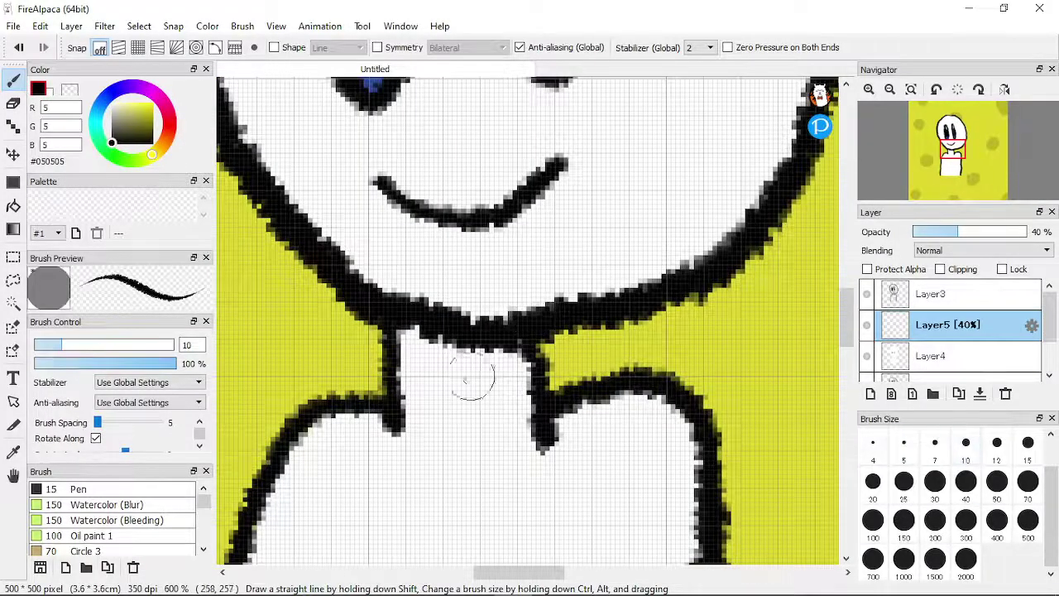
mouse_move(417, 351)
left_mouse_down()
mouse_move(449, 362)
mouse_move(455, 336)
mouse_move(440, 354)
mouse_move(466, 360)
mouse_move(398, 357)
mouse_move(523, 364)
mouse_move(419, 364)
mouse_move(488, 366)
mouse_move(416, 373)
mouse_move(475, 364)
mouse_move(408, 384)
mouse_move(436, 379)
mouse_move(408, 407)
mouse_move(427, 424)
mouse_move(427, 409)
mouse_move(451, 404)
mouse_move(419, 418)
mouse_move(463, 393)
mouse_move(407, 422)
mouse_move(408, 436)
mouse_move(335, 448)
mouse_move(380, 428)
mouse_move(327, 454)
mouse_move(352, 429)
mouse_move(304, 462)
mouse_move(358, 438)
mouse_move(319, 462)
mouse_move(350, 429)
mouse_move(343, 445)
mouse_move(336, 420)
mouse_move(357, 432)
mouse_move(327, 425)
mouse_move(387, 418)
mouse_move(421, 399)
mouse_move(352, 449)
mouse_move(325, 444)
mouse_move(279, 491)
mouse_move(394, 450)
mouse_move(532, 355)
mouse_move(277, 500)
mouse_move(518, 375)
left_mouse_up()
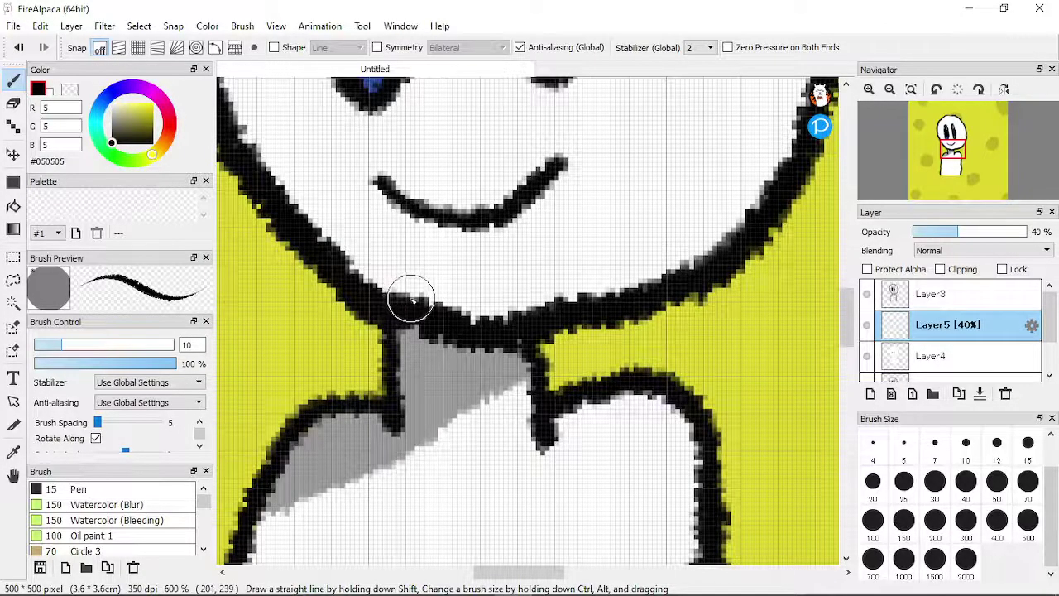
Step: Try diagonal shadow strokes from the chin up to the right side of the head, and undo them
scroll(411, 297, "down", 3)
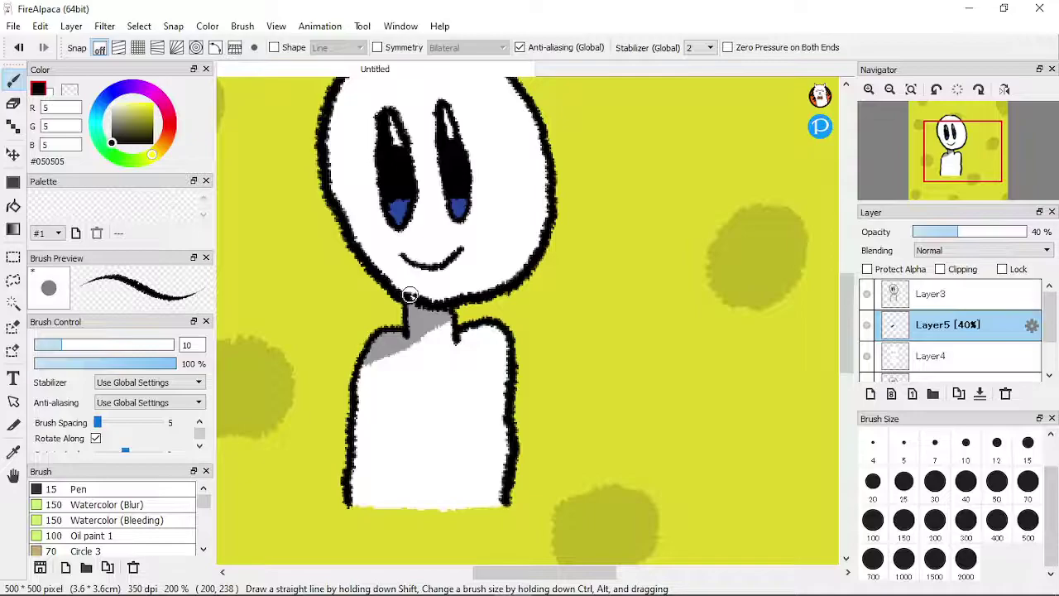
left_click_drag(422, 269, 534, 115)
mouse_move(453, 296)
left_mouse_down()
mouse_move(525, 185)
mouse_move(538, 142)
left_mouse_up()
key("ctrl+z")
key("ctrl+z")
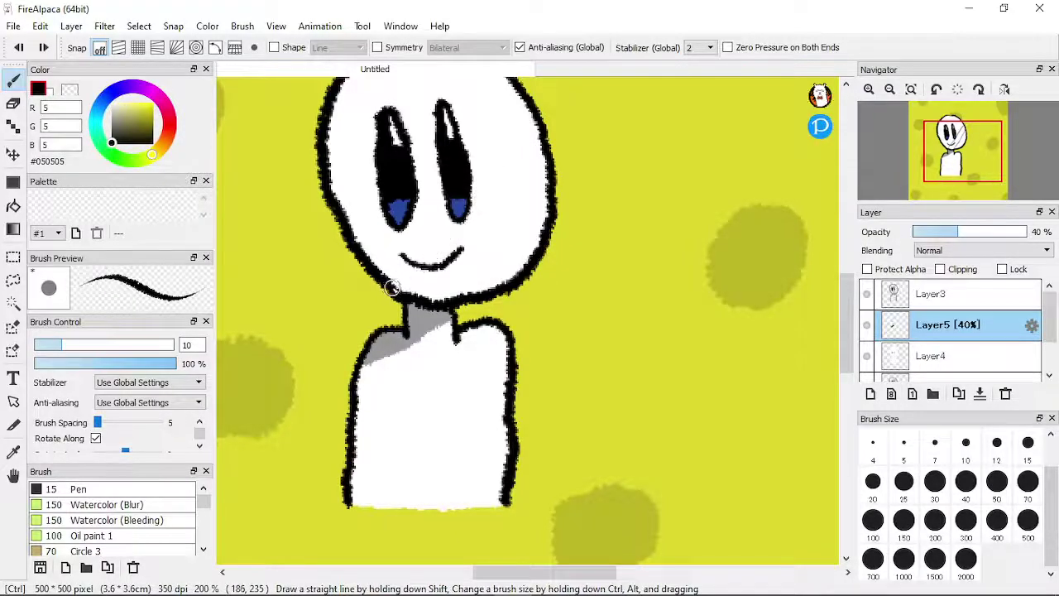
Step: Try shading the lower-left part of the face around the mouth and below the left eye, and undo those strokes
scroll(397, 273, "up", 1)
scroll(414, 248, "down", 2)
scroll(414, 269, "down", 1)
scroll(426, 257, "up", 3)
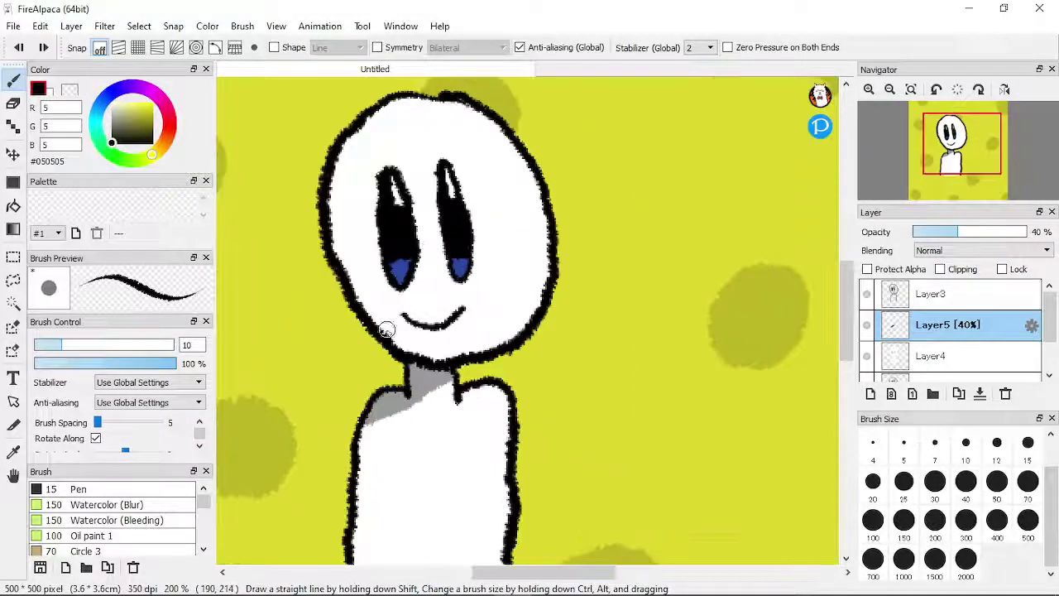
left_click_drag(427, 331, 433, 348)
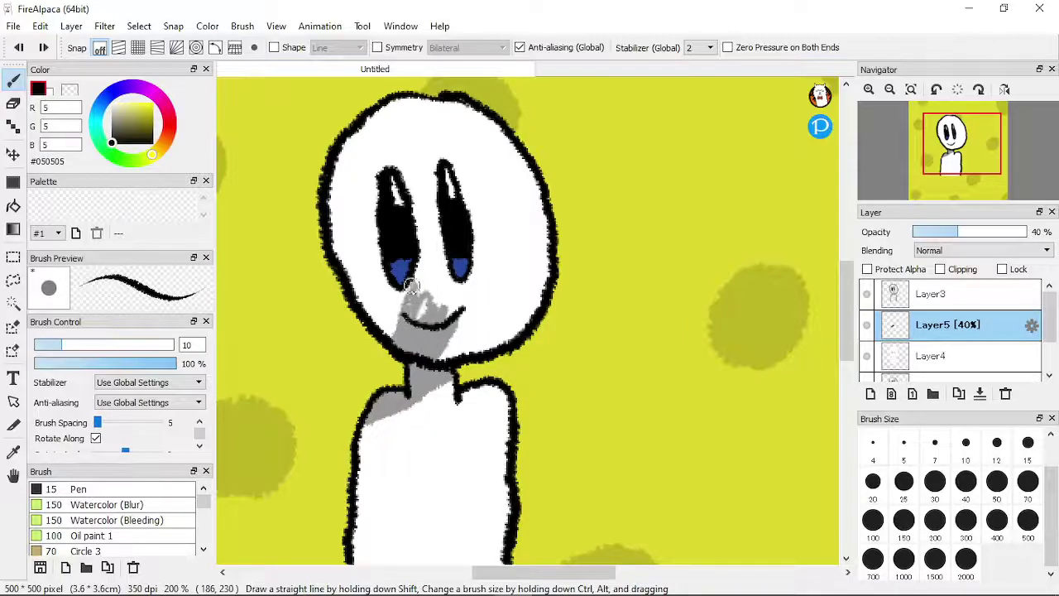
left_click_drag(395, 305, 384, 306)
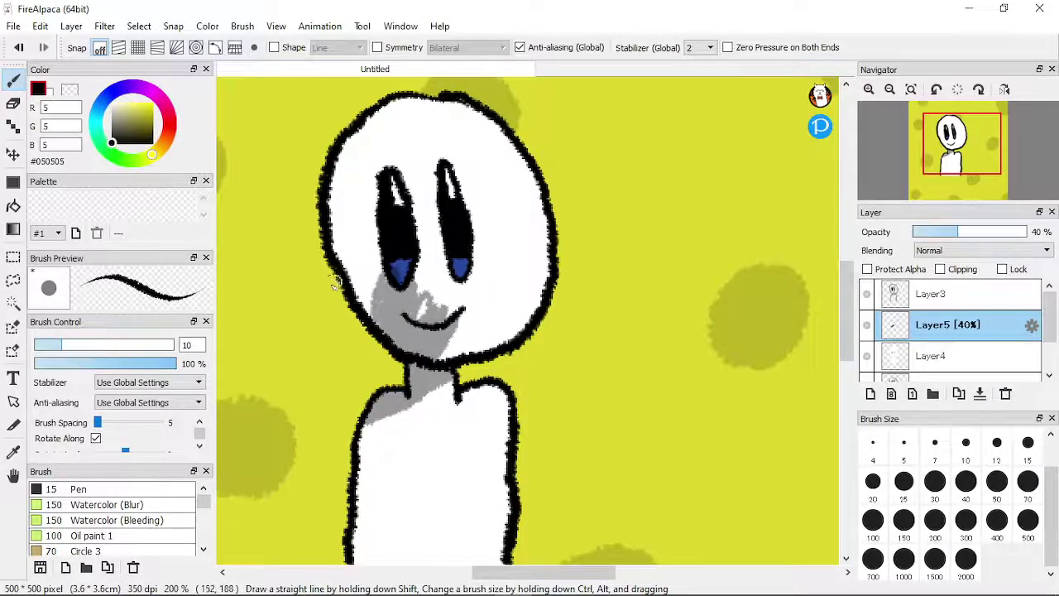
key("ctrl+z")
key("ctrl+z")
key("ctrl+z")
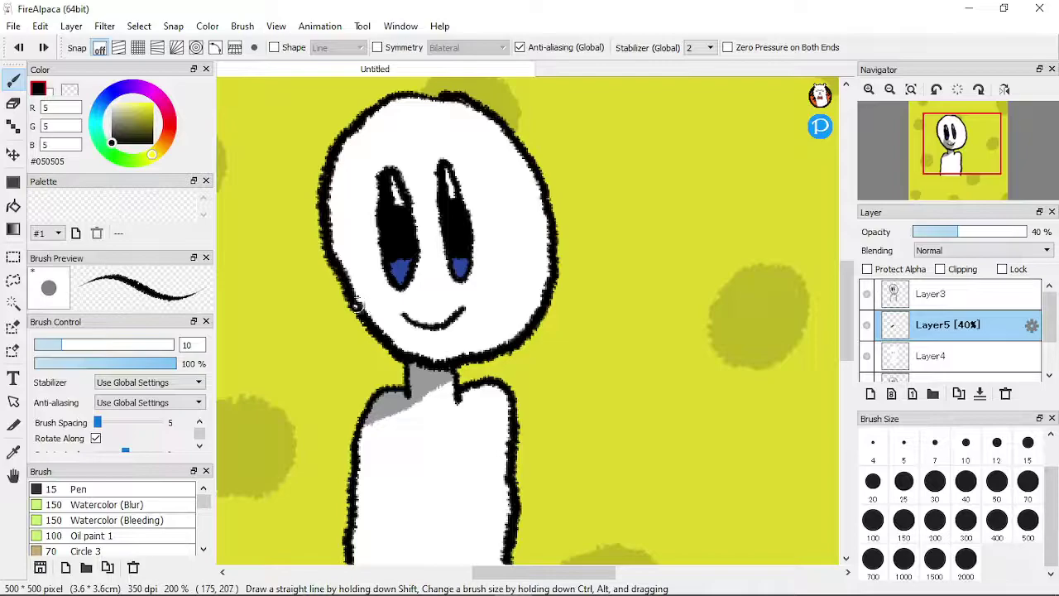
Step: Try shading the chin just above the neck on the 40% layer, and undo the stroke
scroll(374, 305, "up", 1)
scroll(433, 309, "down", 4)
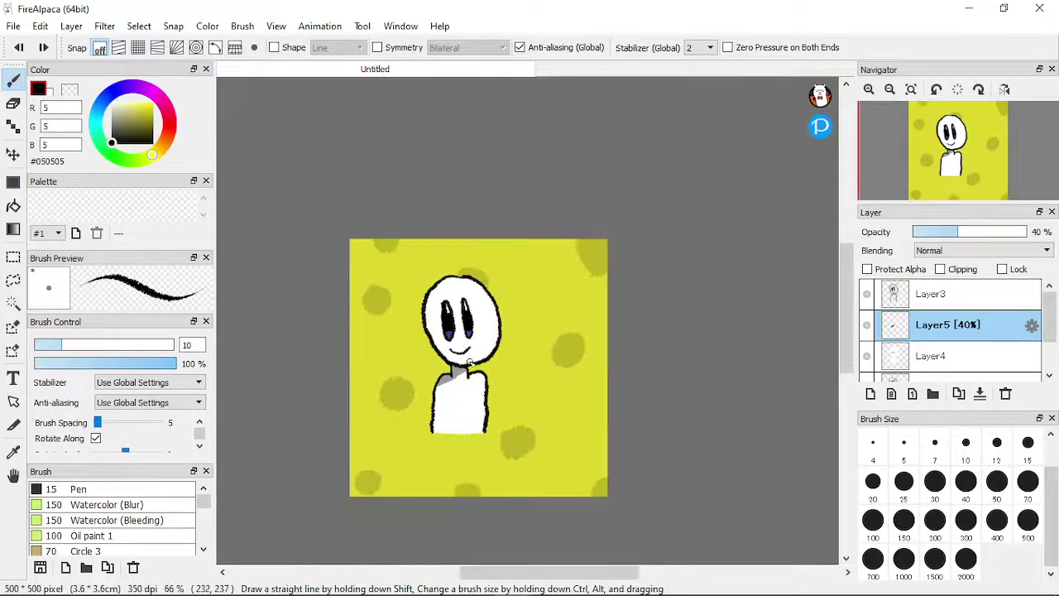
scroll(441, 394, "down", 1)
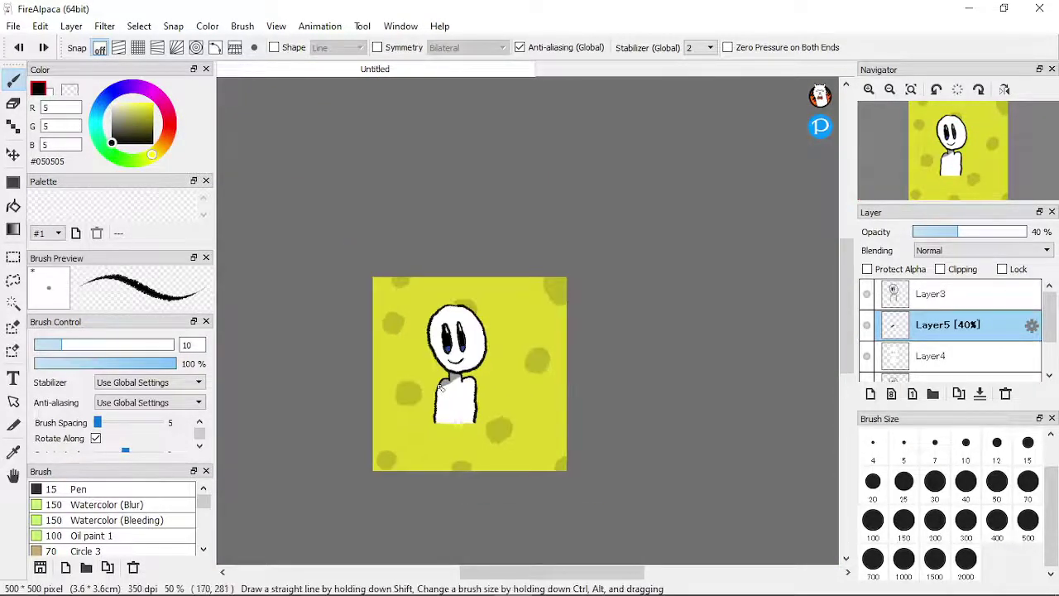
scroll(439, 356, "up", 1)
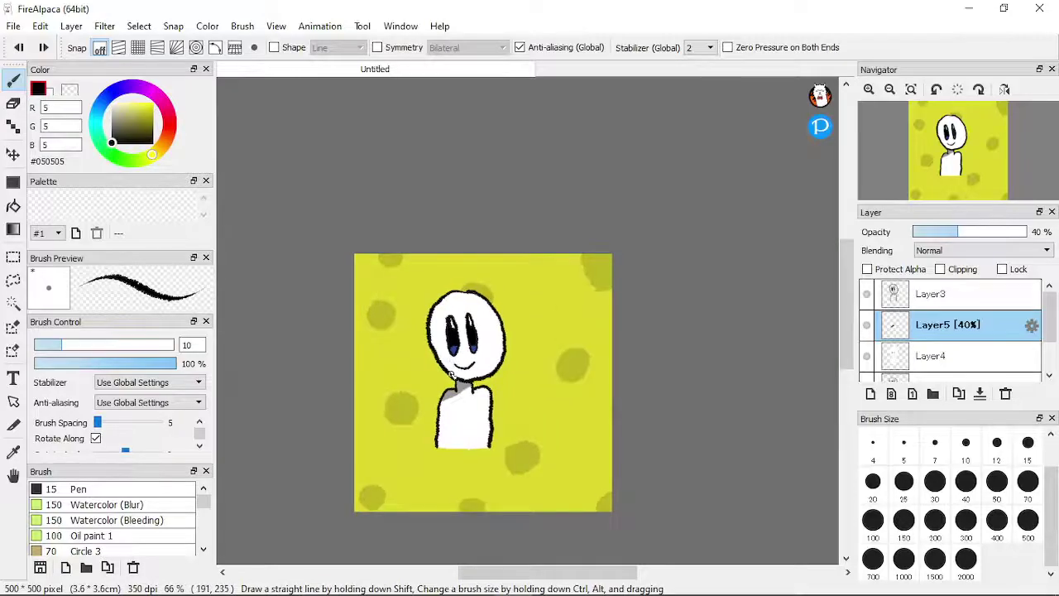
scroll(457, 368, "down", 2)
scroll(457, 377, "up", 1)
scroll(458, 376, "up", 7)
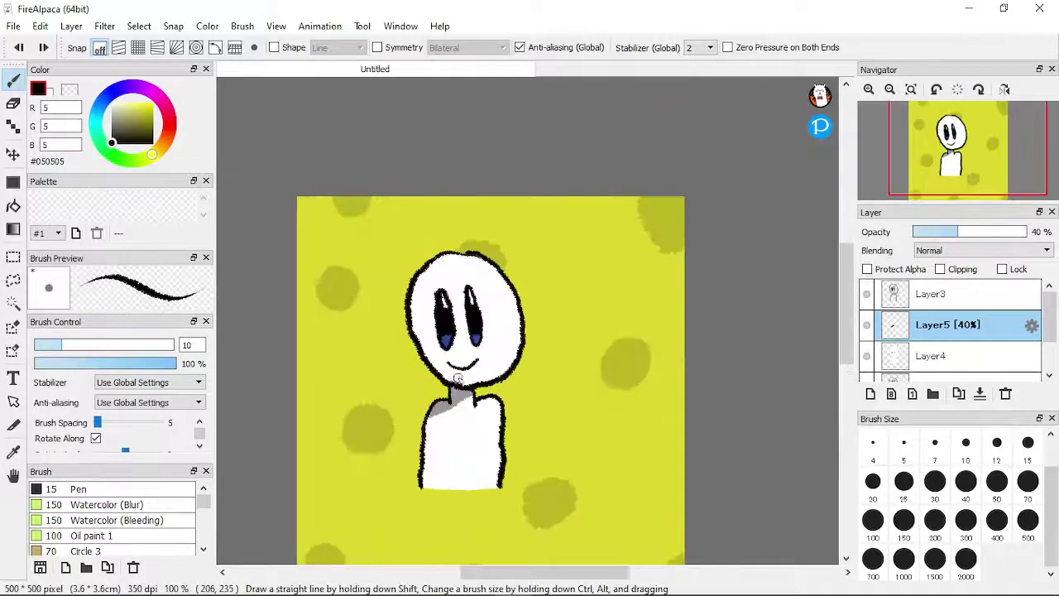
mouse_move(450, 385)
left_mouse_down()
mouse_move(421, 390)
mouse_move(476, 393)
mouse_move(449, 416)
mouse_move(535, 407)
mouse_move(518, 431)
mouse_move(529, 389)
mouse_move(509, 378)
mouse_move(489, 397)
mouse_move(447, 406)
mouse_move(449, 386)
mouse_move(390, 437)
left_mouse_up()
scroll(388, 441, "down", 2)
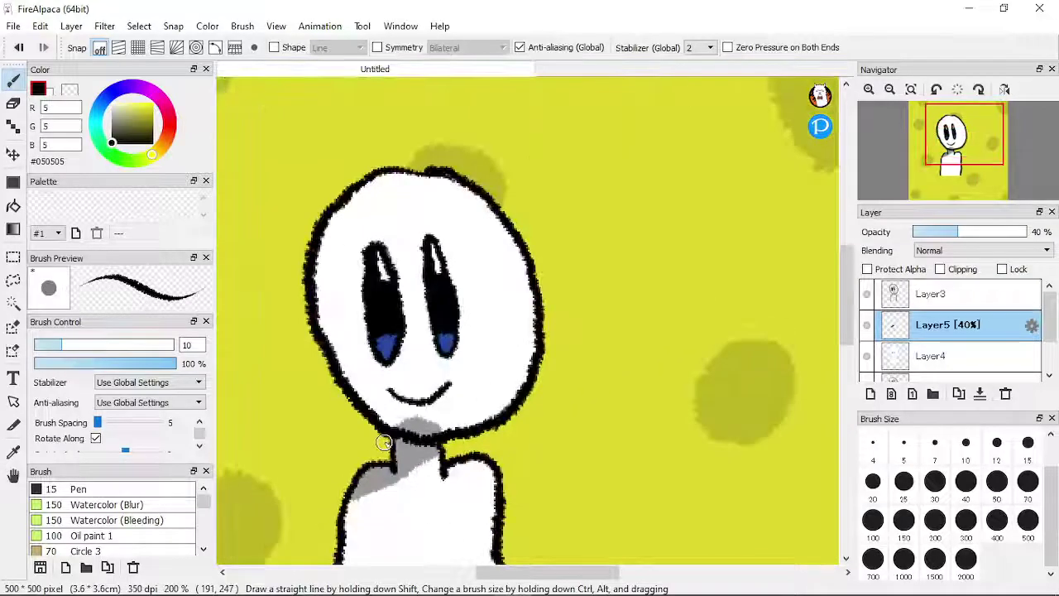
scroll(384, 441, "down", 1)
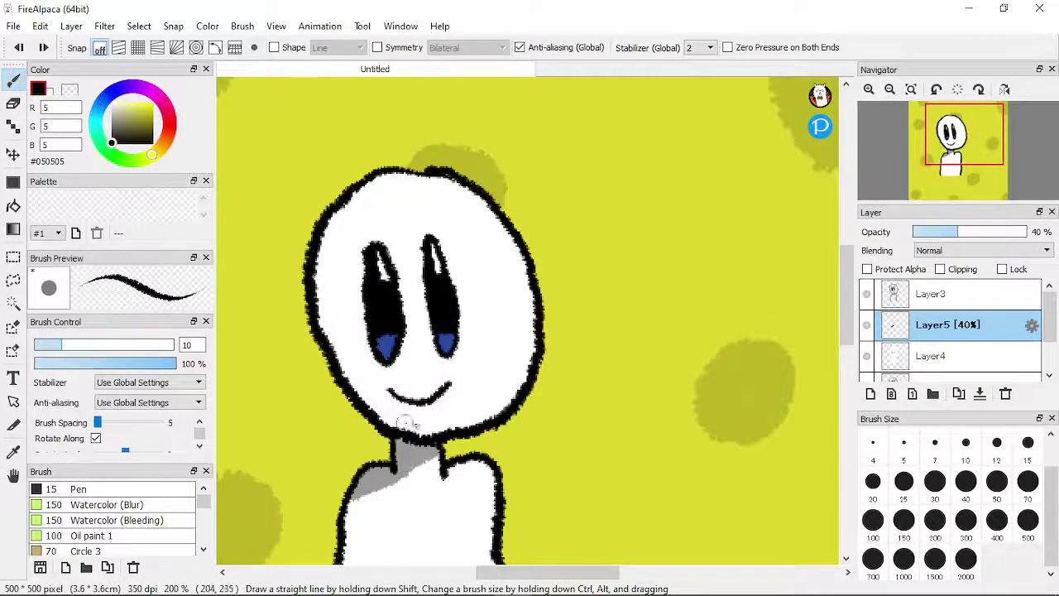
left_click_drag(440, 461, 458, 449)
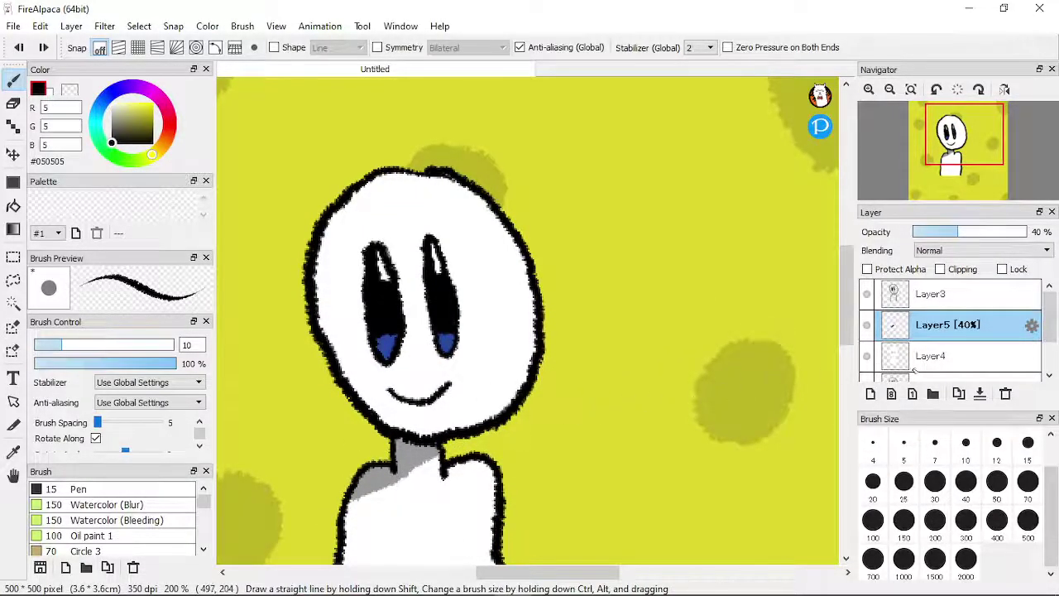
Step: Add a new layer directly above Layer1
scroll(650, 480, "up", 1)
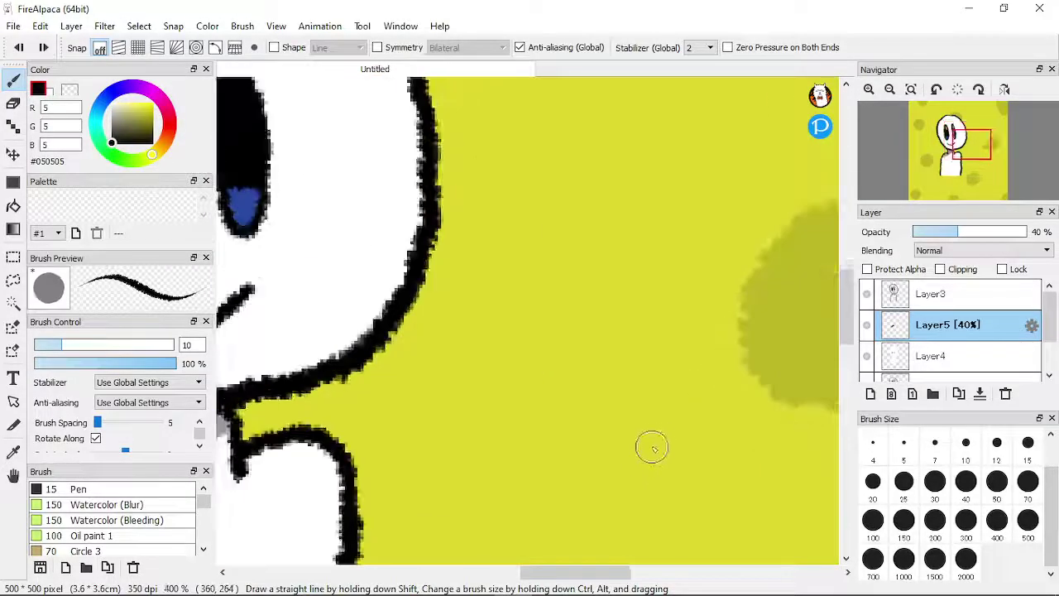
scroll(650, 451, "down", 8)
scroll(688, 504, "up", 1)
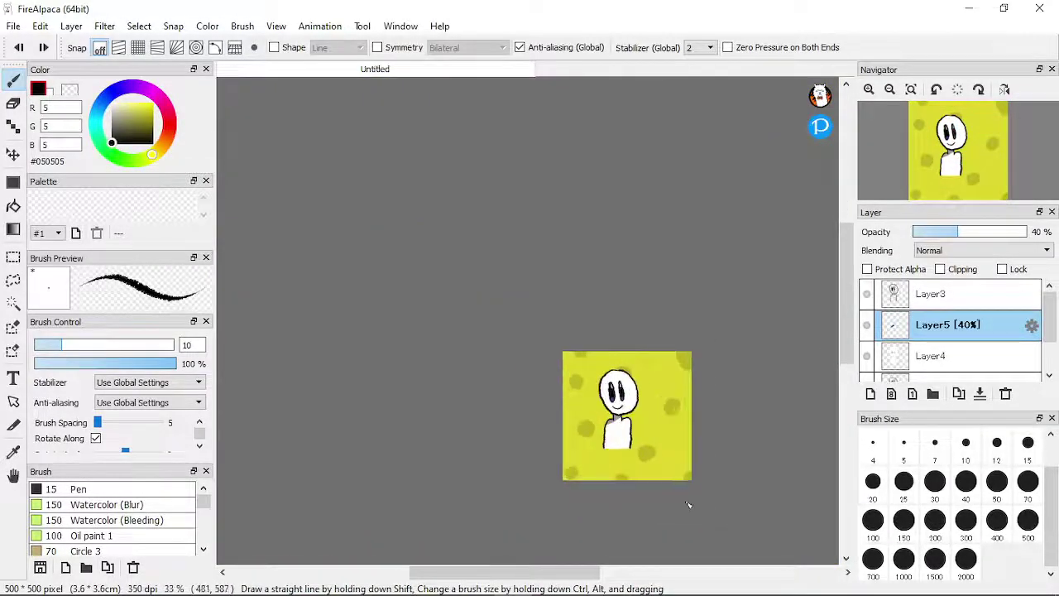
scroll(688, 504, "up", 5)
scroll(950, 348, "down", 2)
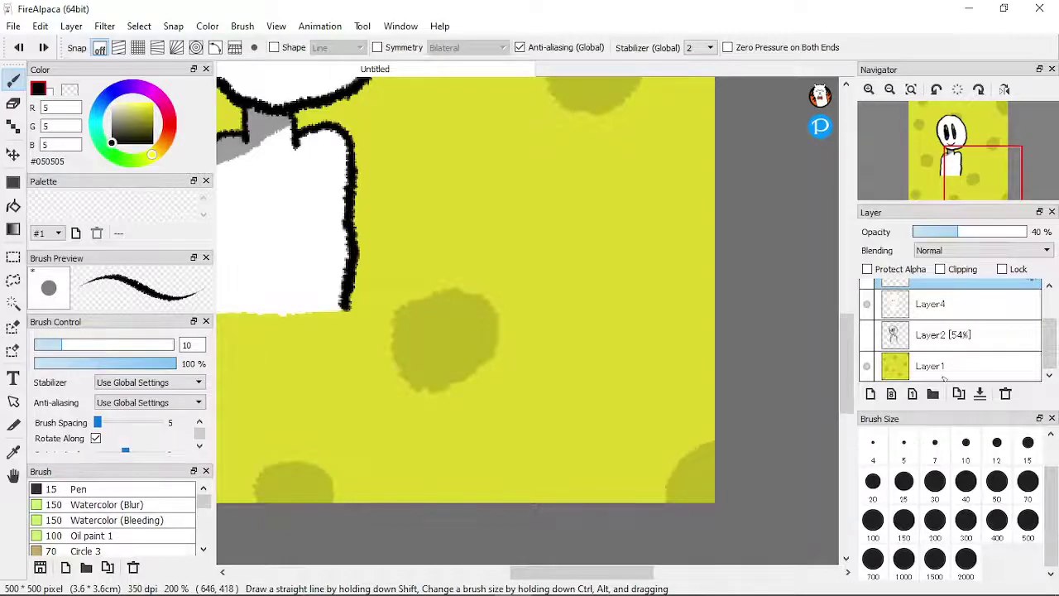
left_click(927, 369)
left_click(871, 394)
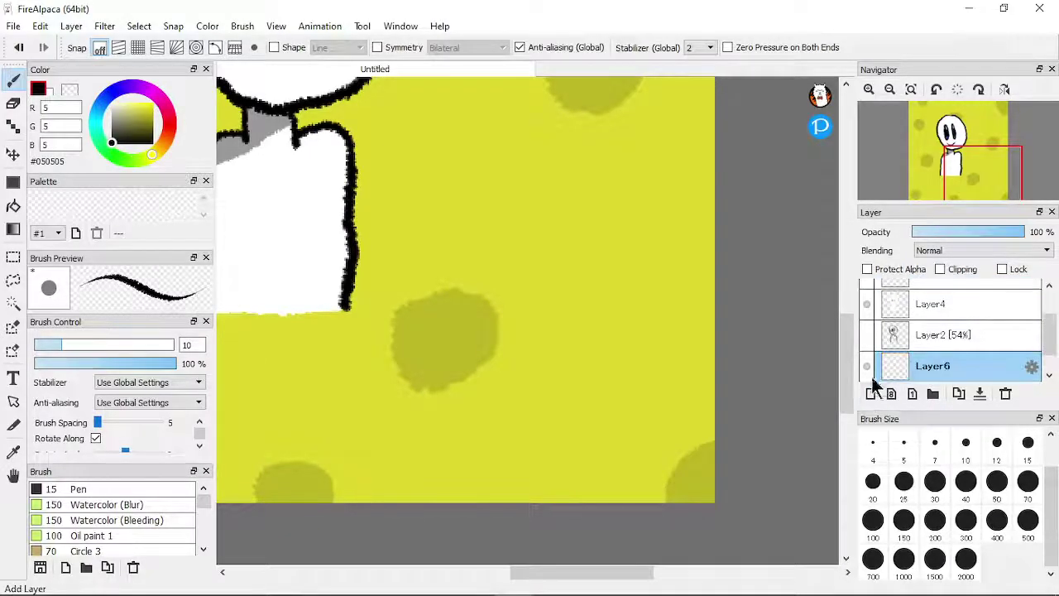
Step: Set the brush size to 4 and sample the blue #29489F from the character's eye as the brush colour
left_click(875, 451)
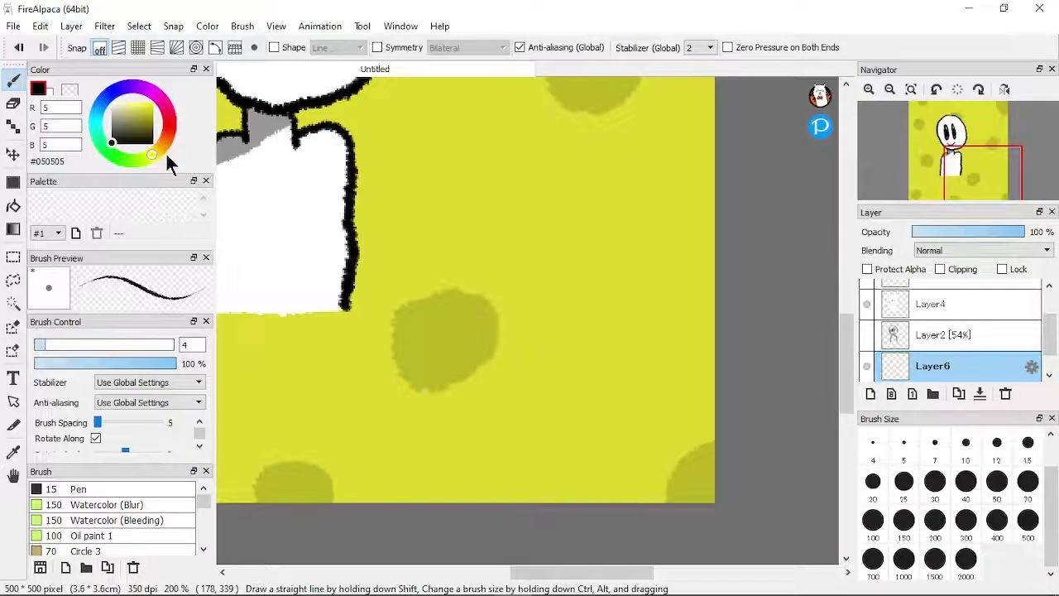
left_click(168, 122)
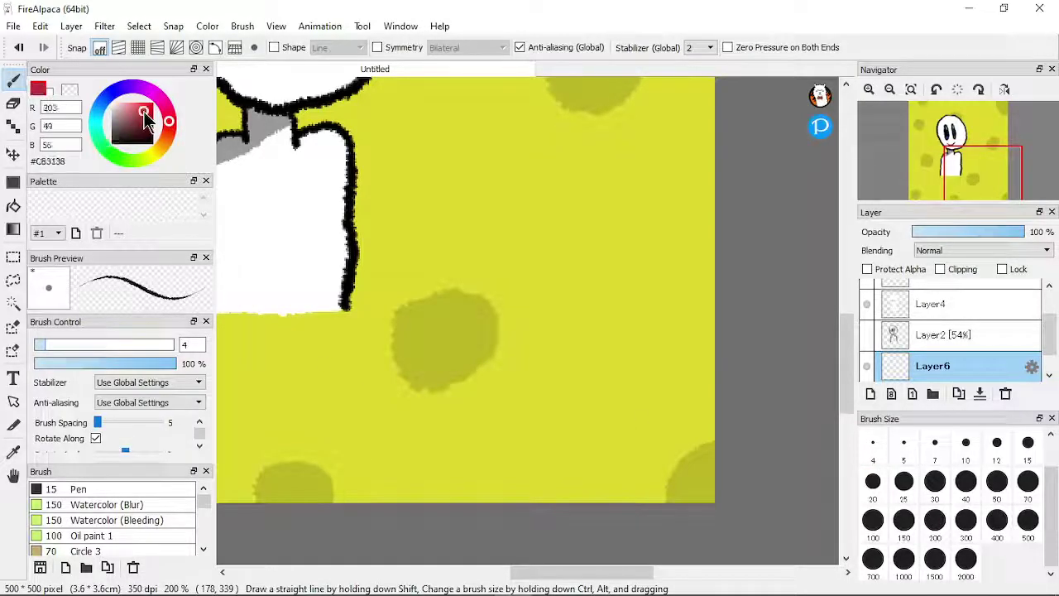
scroll(414, 290, "up", 2)
scroll(425, 303, "down", 4)
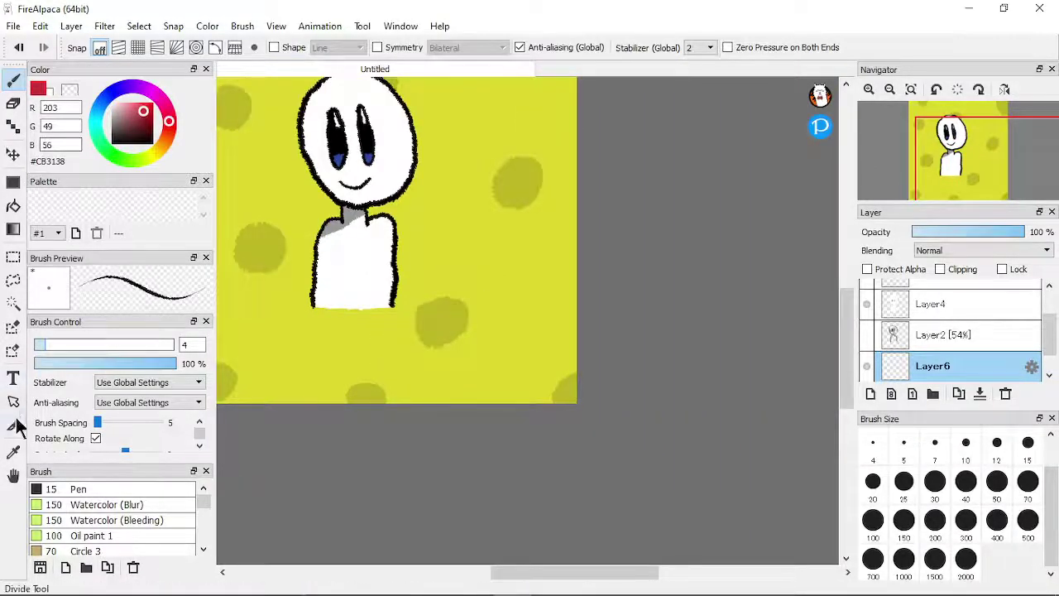
left_click(12, 451)
left_click(339, 156)
left_click(13, 78)
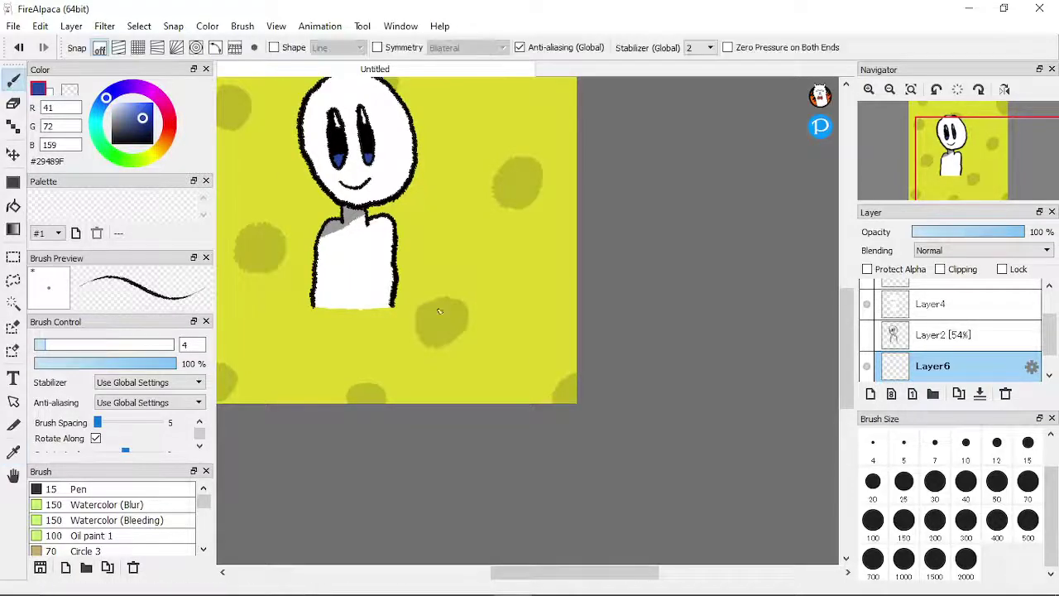
Step: Try drawing a small blue paw-like mark with four short dashes at the canvas's lower edge, and undo all its strokes
scroll(551, 380, "up", 1)
scroll(412, 284, "up", 3)
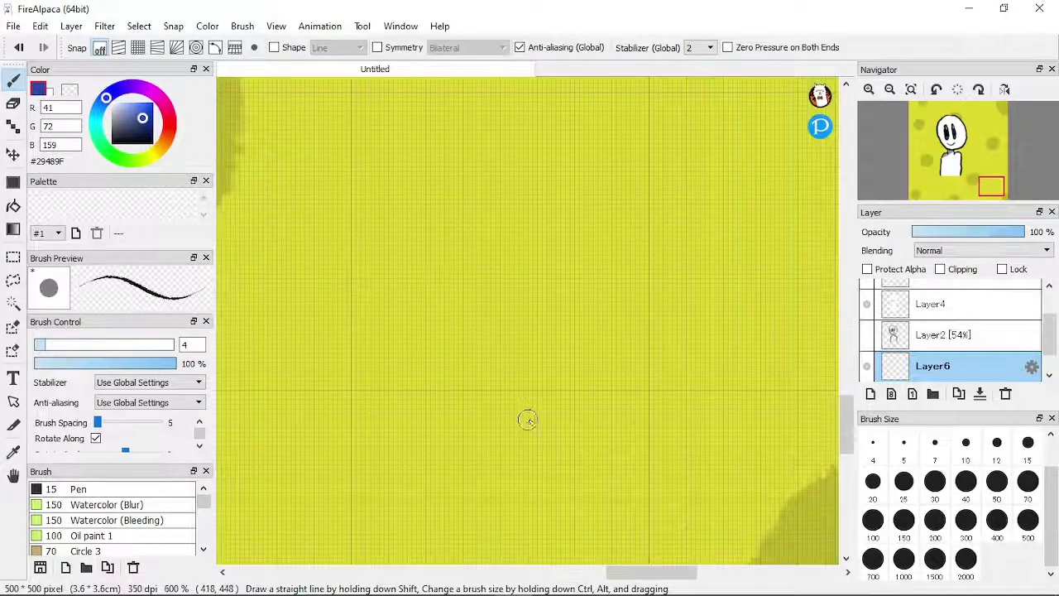
scroll(525, 438, "down", 4)
scroll(560, 502, "up", 2)
scroll(552, 512, "up", 4)
mouse_move(562, 474)
left_mouse_down()
mouse_move(547, 478)
mouse_move(559, 482)
mouse_move(535, 470)
left_mouse_up()
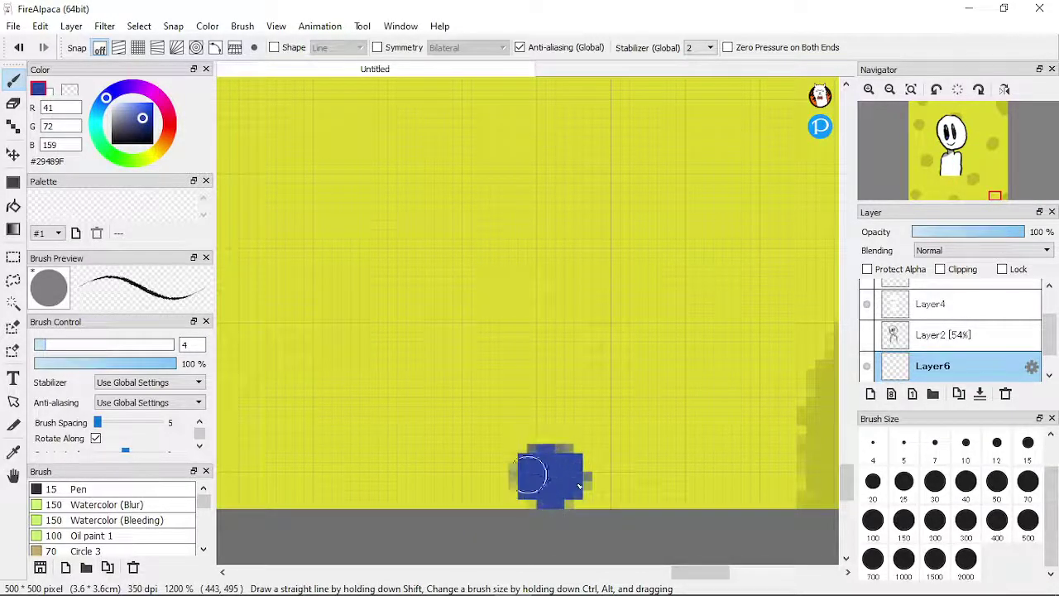
left_click_drag(582, 383, 585, 422)
mouse_move(542, 405)
left_mouse_down()
mouse_move(539, 378)
mouse_move(535, 399)
left_mouse_up()
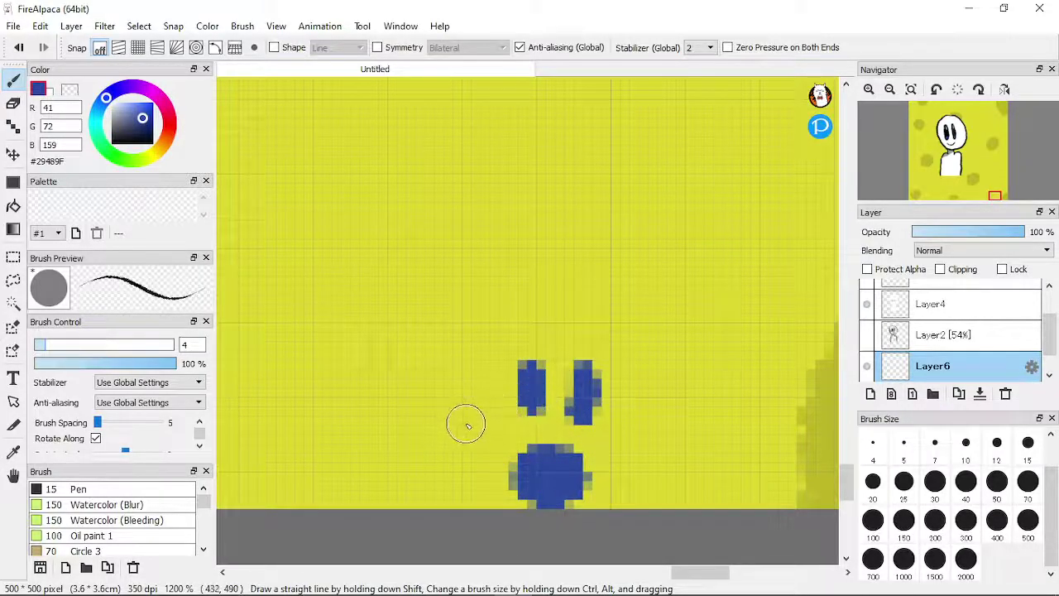
mouse_move(462, 424)
left_mouse_down()
mouse_move(439, 417)
mouse_move(461, 434)
left_mouse_up()
mouse_move(481, 386)
left_mouse_down()
mouse_move(476, 377)
mouse_move(494, 395)
left_mouse_up()
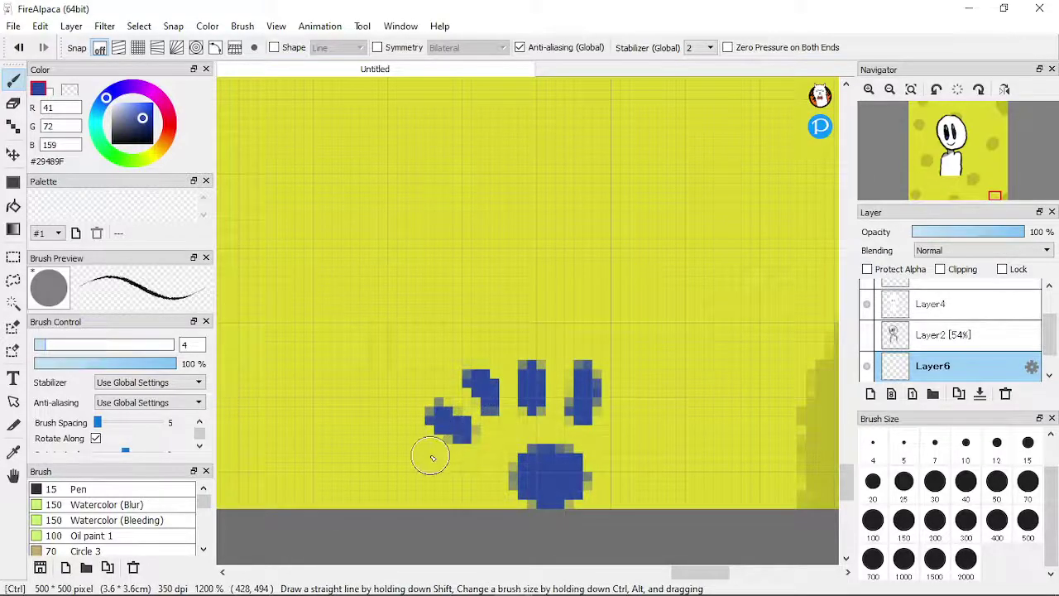
key("ctrl+z")
key("ctrl+z")
key("ctrl+z")
key("ctrl+z")
key("ctrl+z")
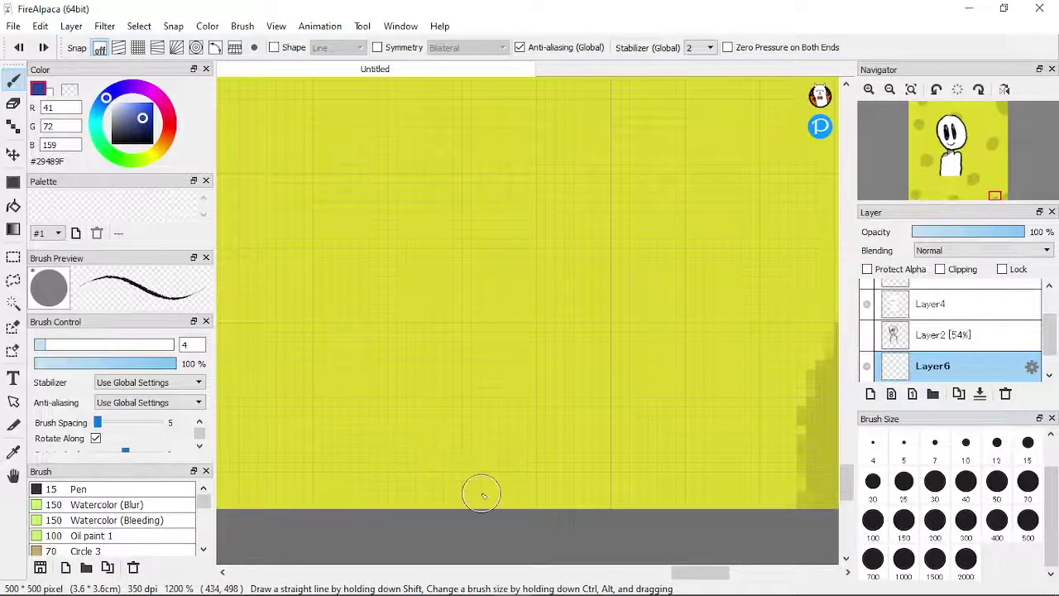
Step: Draw a small blue dot at the canvas's lower edge near the right corner, with four short dashes fanned above it
mouse_move(507, 408)
left_mouse_down()
mouse_move(551, 456)
mouse_move(544, 444)
mouse_move(519, 455)
mouse_move(529, 449)
mouse_move(541, 478)
left_mouse_up()
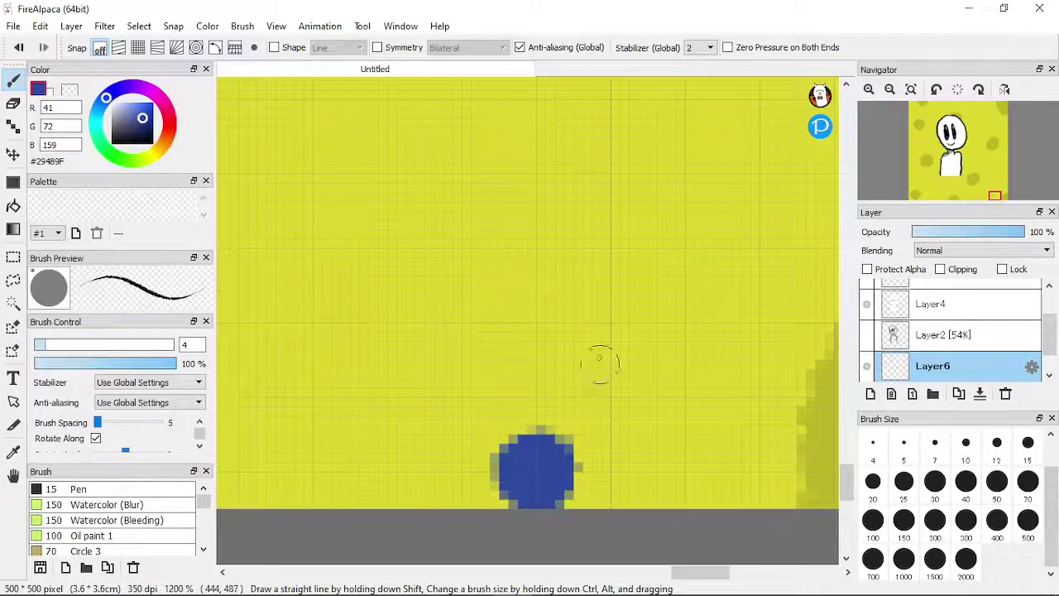
left_click_drag(598, 362, 589, 379)
mouse_move(525, 349)
left_mouse_down()
mouse_move(530, 338)
mouse_move(532, 360)
left_mouse_up()
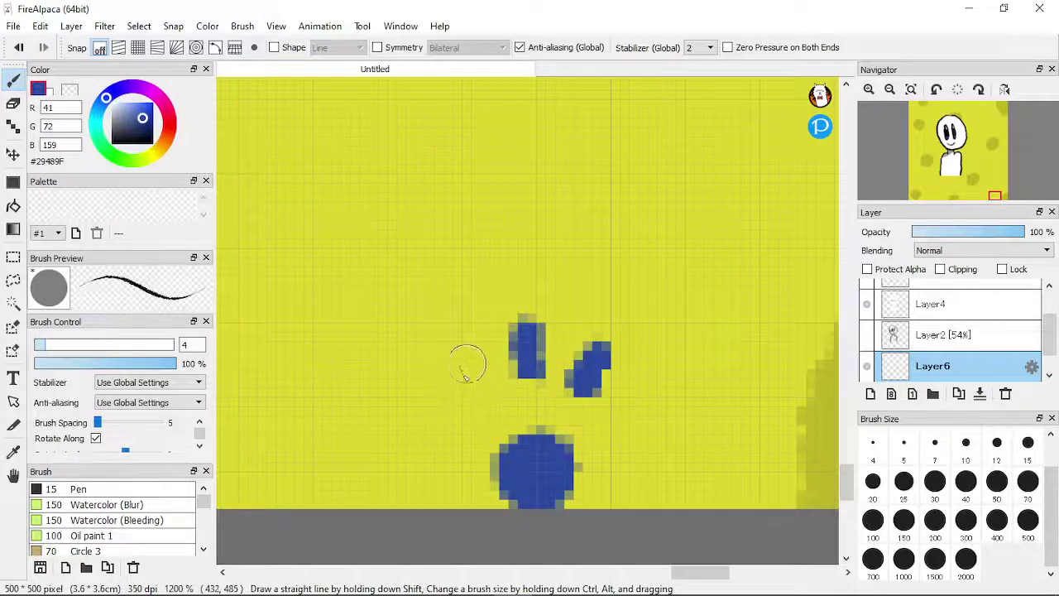
left_click_drag(449, 347, 465, 381)
left_click_drag(445, 429, 363, 394)
scroll(362, 394, "up", 1)
scroll(361, 396, "down", 11)
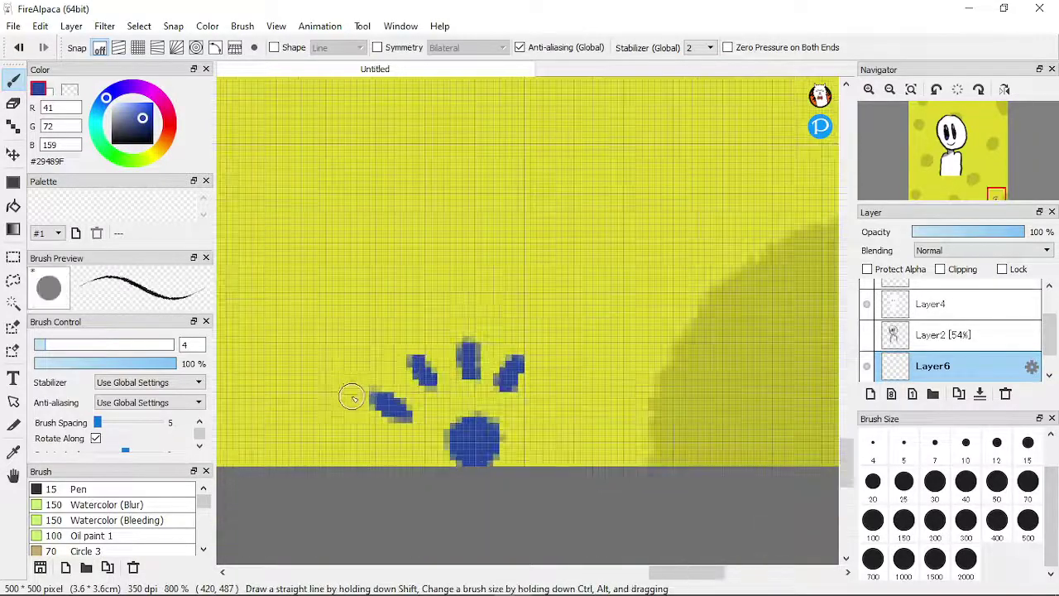
scroll(308, 367, "down", 2)
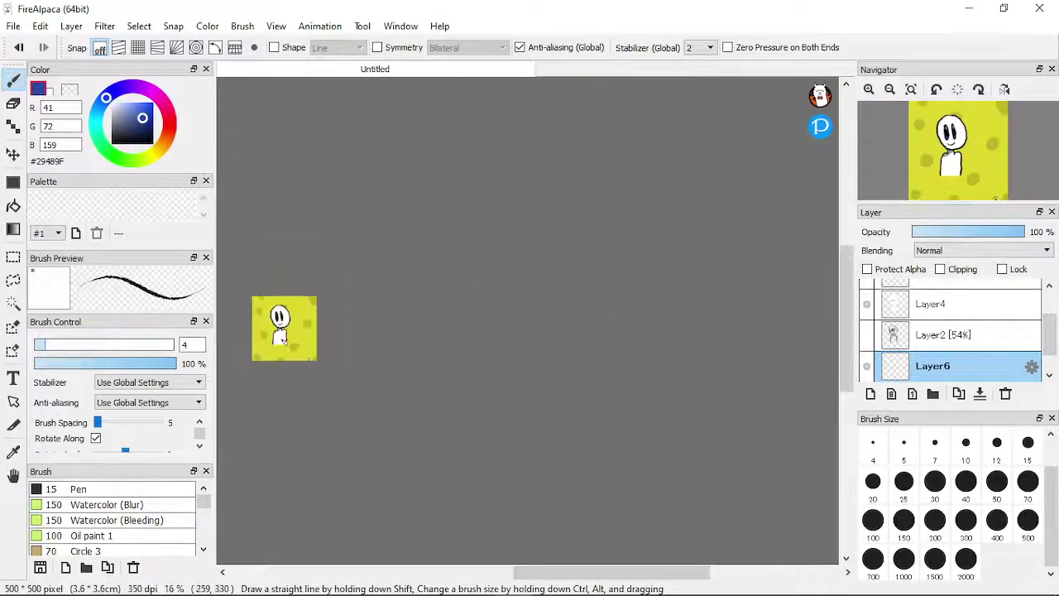
scroll(277, 354, "up", 5)
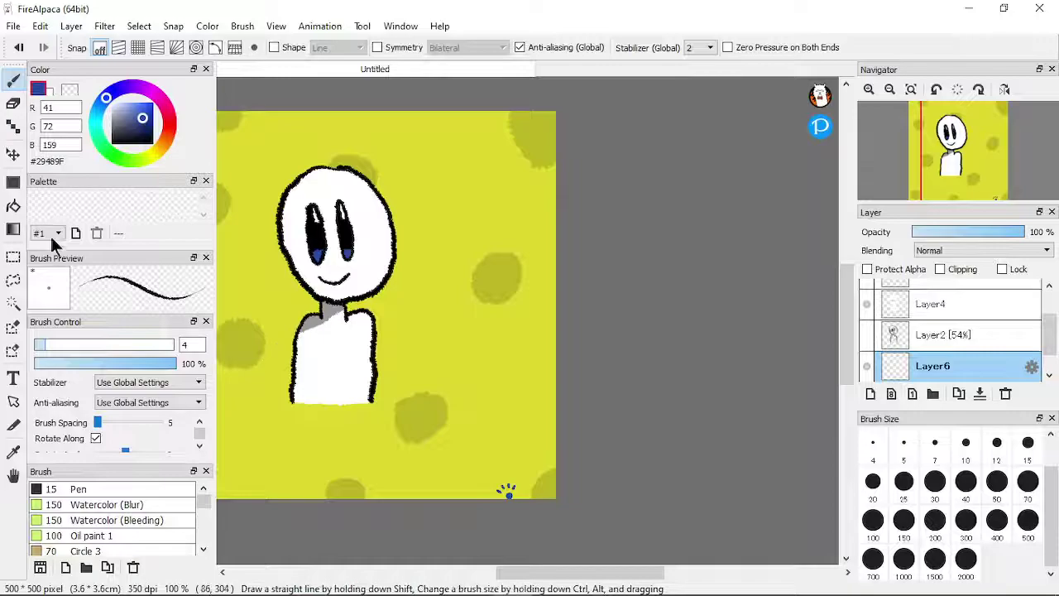
Step: Select the blue dot and its dashes with a tight rectangular selection
left_click(13, 257)
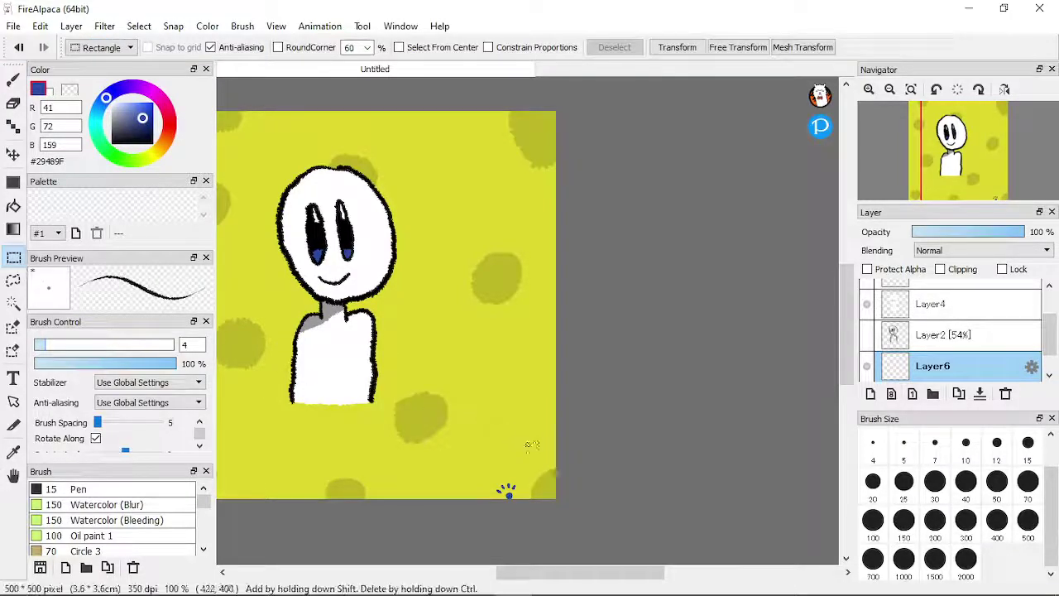
left_click_drag(472, 469, 524, 499)
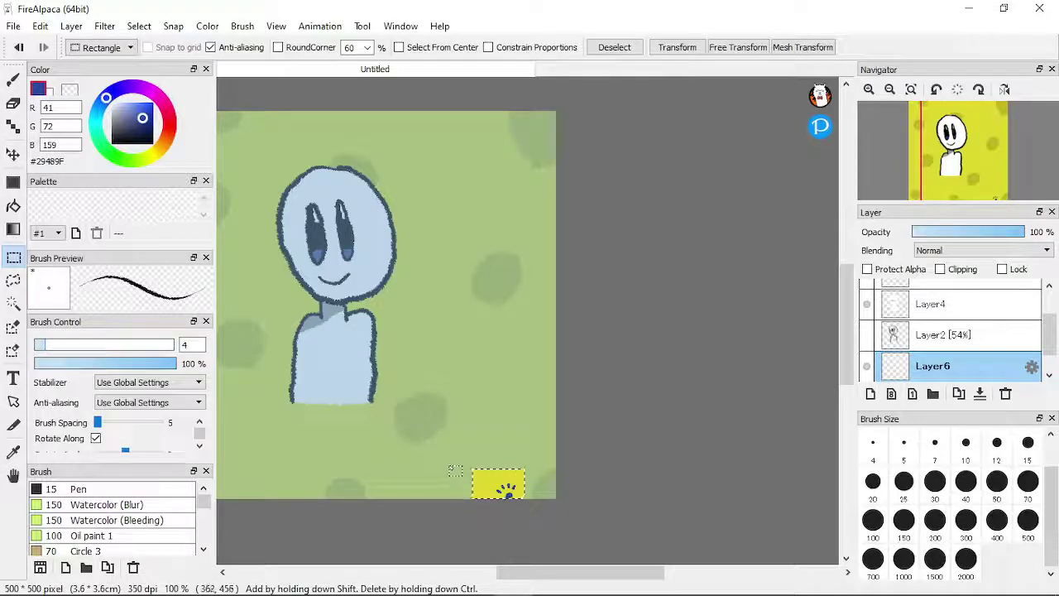
scroll(485, 512, "down", 1)
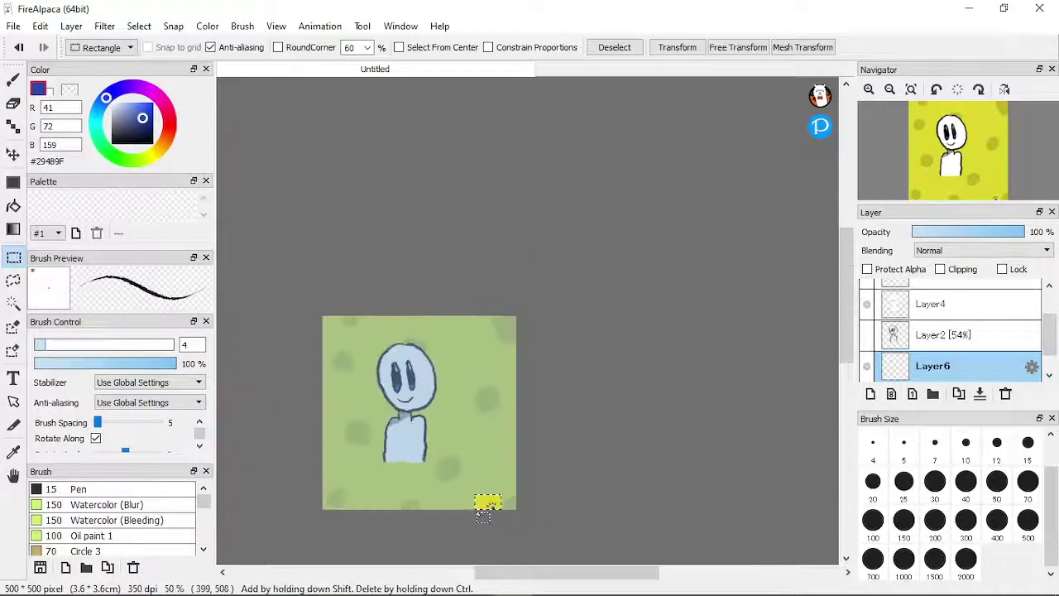
scroll(488, 505, "up", 5)
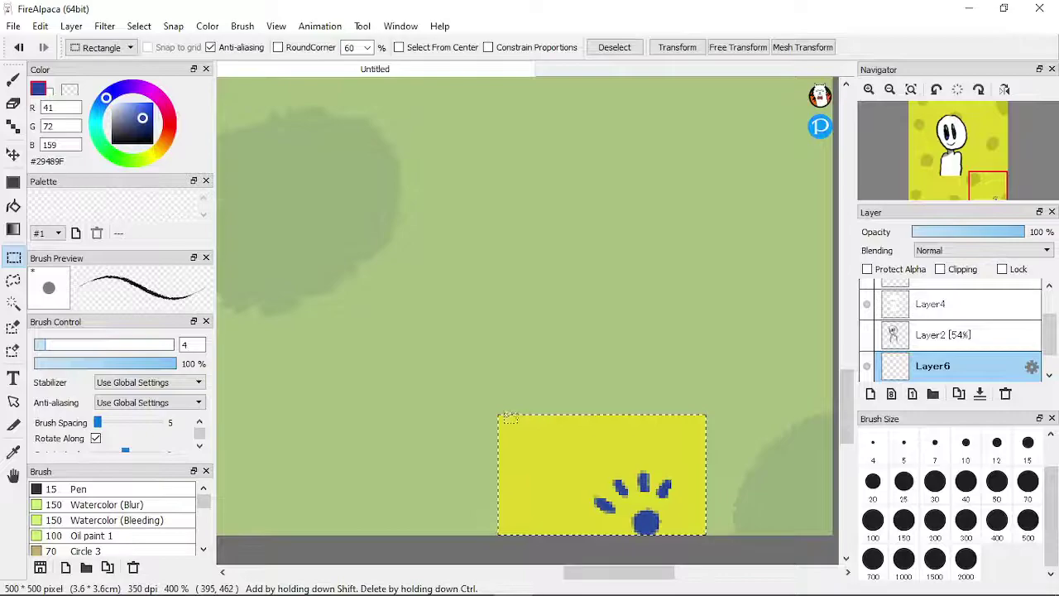
left_click_drag(507, 420, 666, 505)
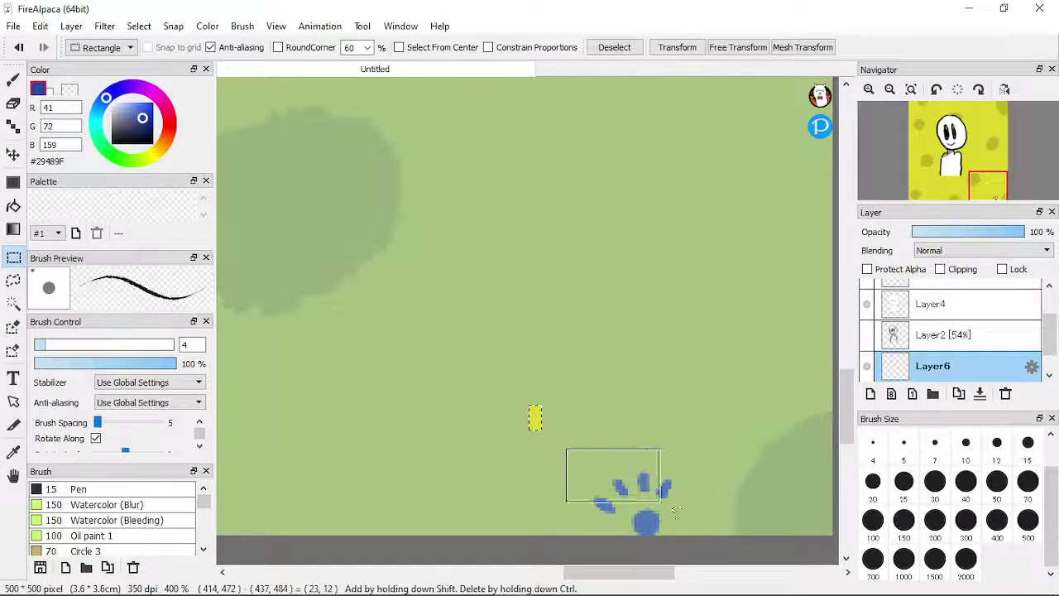
left_click_drag(699, 540, 698, 539)
mouse_move(648, 456)
left_mouse_down()
mouse_move(630, 411)
mouse_move(644, 464)
mouse_move(652, 456)
left_mouse_up()
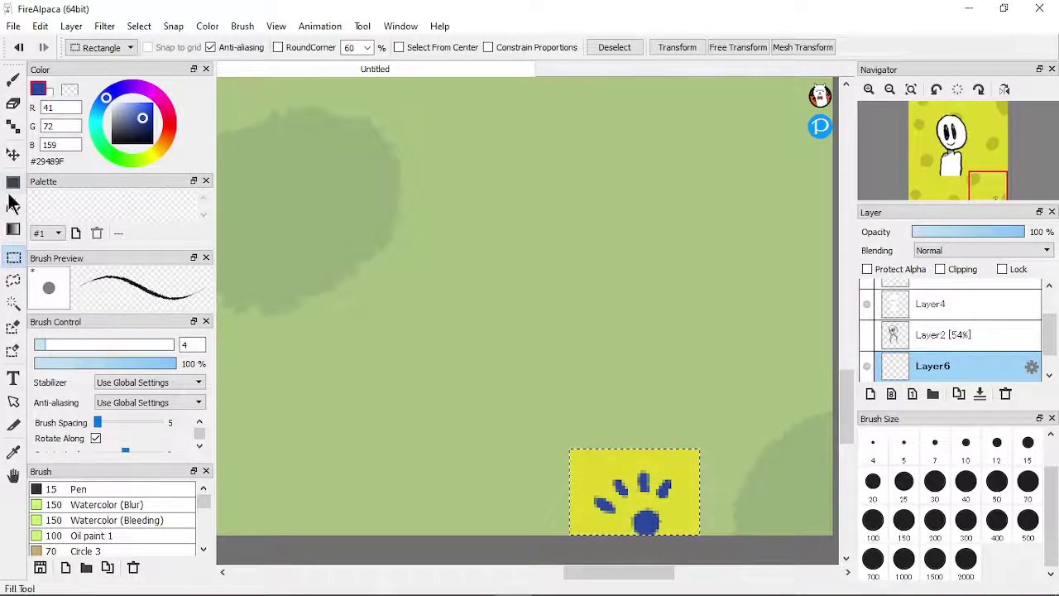
Step: Try the Move and SelectPen tools on the selected blue mark, and clear the selection
left_click(12, 154)
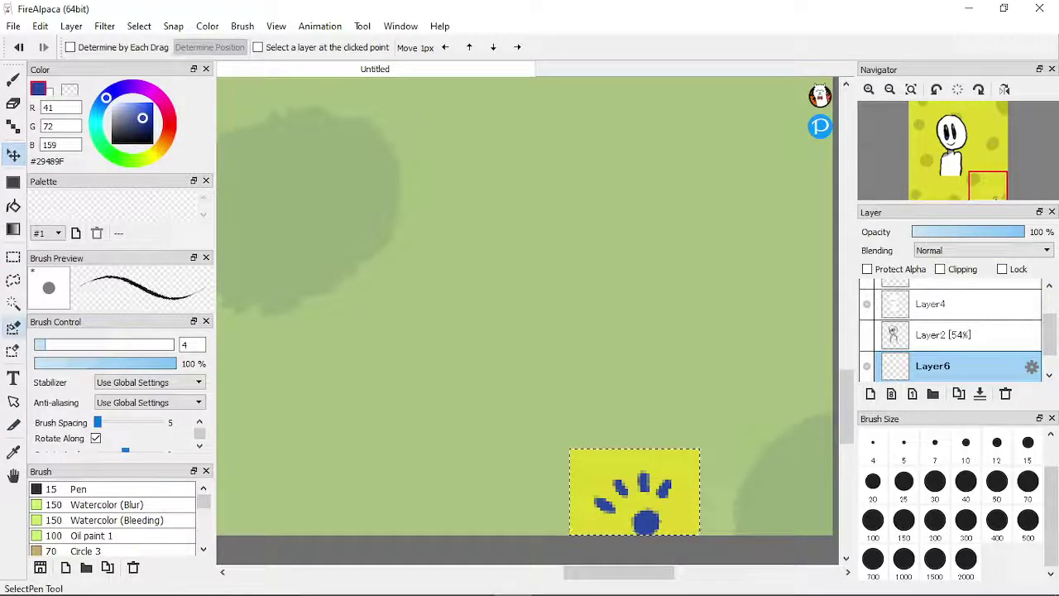
left_click(12, 327)
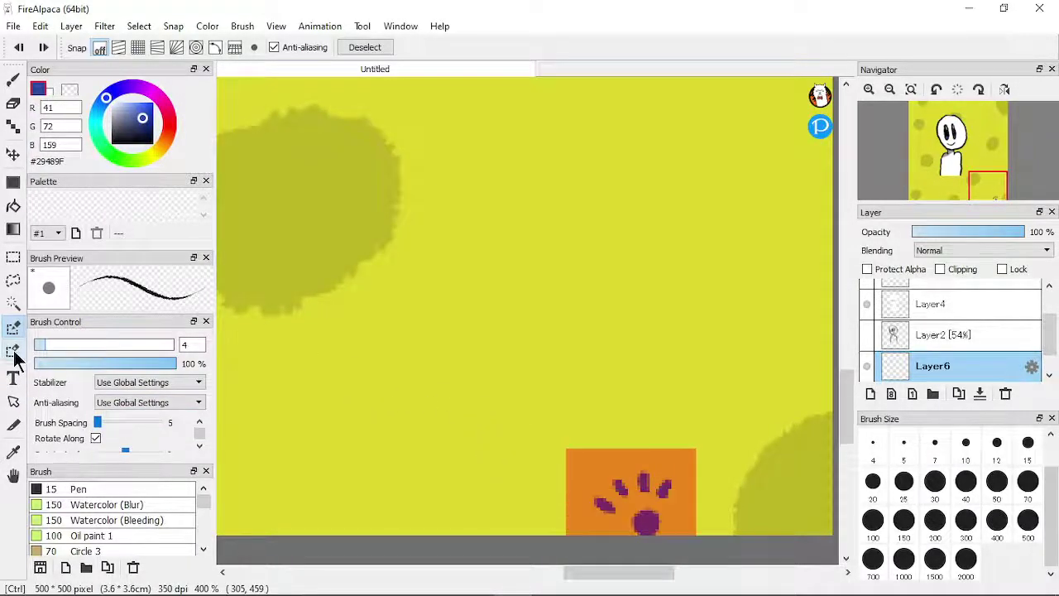
key("ctrl+d")
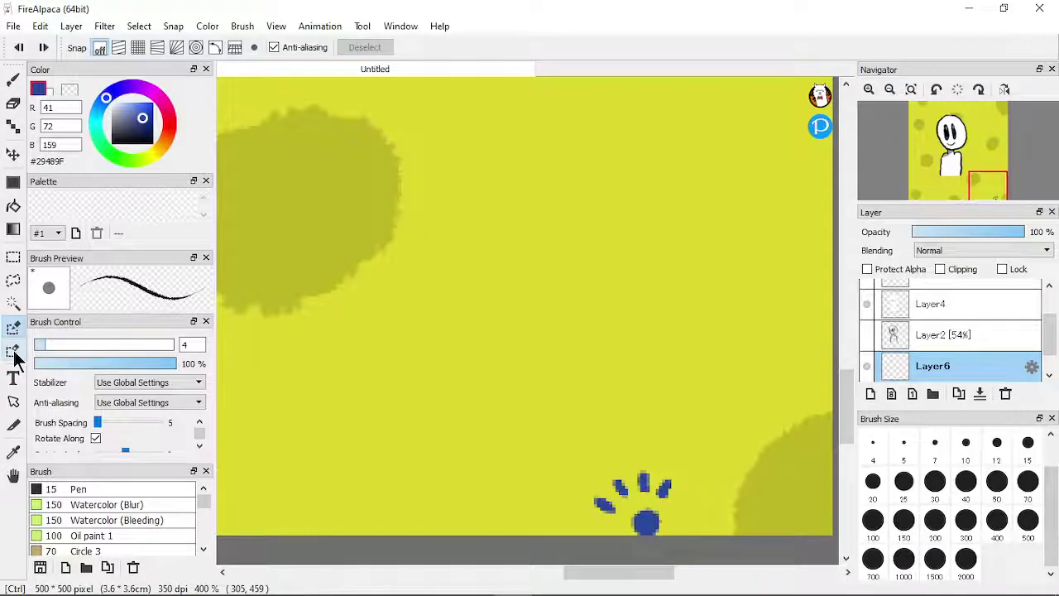
scroll(440, 307, "down", 6)
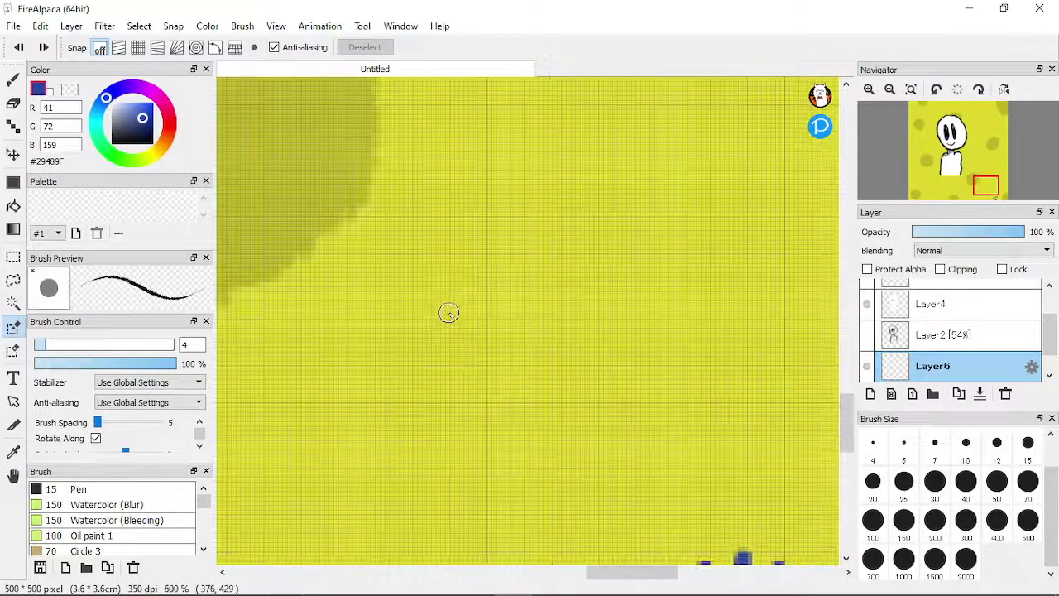
Step: Undo the small blue dot and its four dashes at the canvas's lower edge
scroll(443, 309, "down", 2)
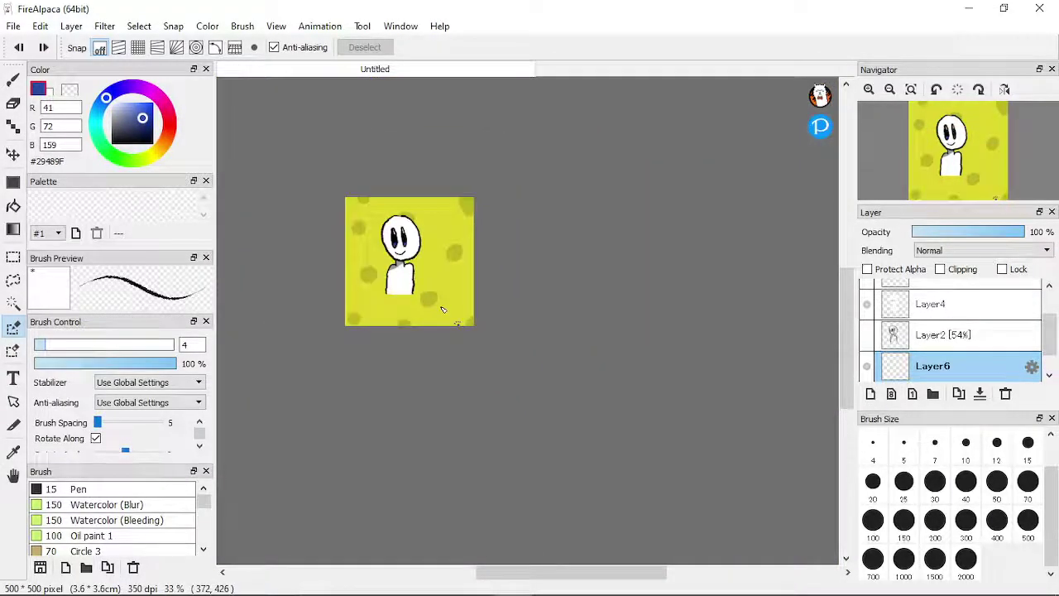
scroll(443, 309, "up", 5)
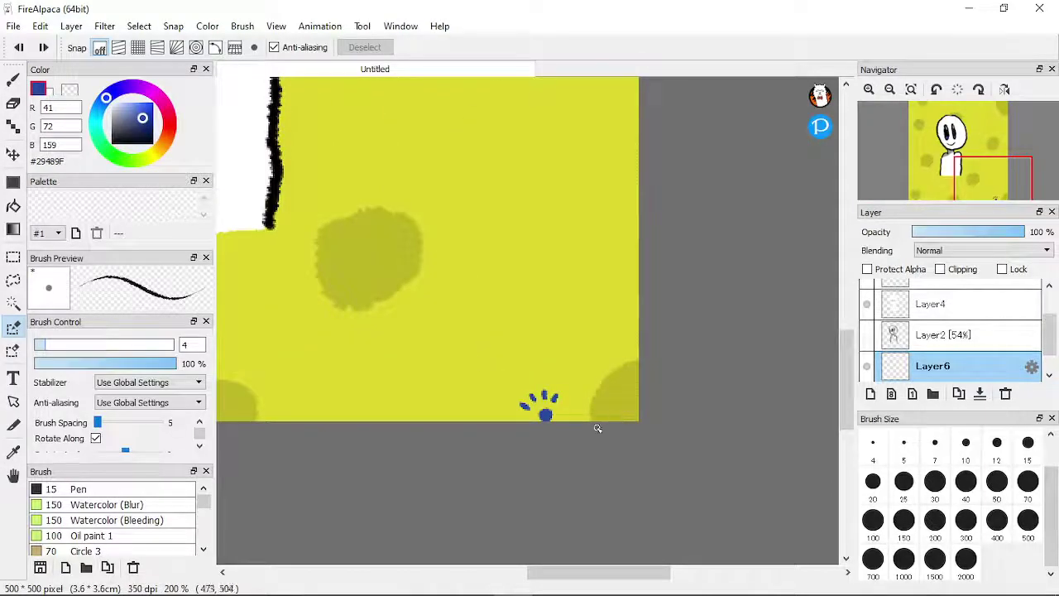
key("ctrl+z")
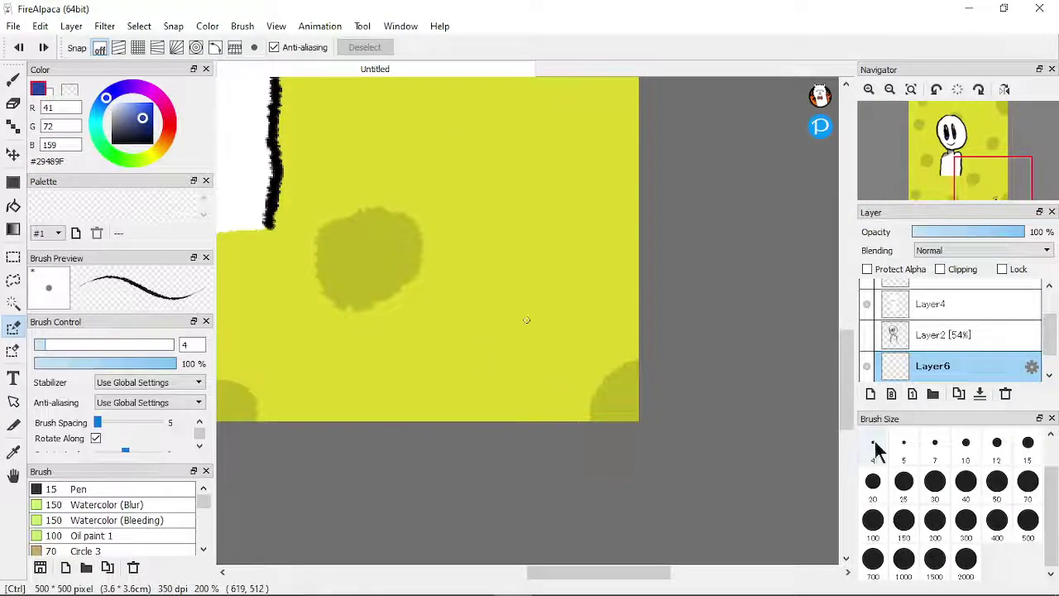
Step: Try SelectPen strokes at size 5 around the dark spot in the canvas's lower-right corner, and clear each selection
left_click(904, 447)
scroll(607, 436, "down", 3)
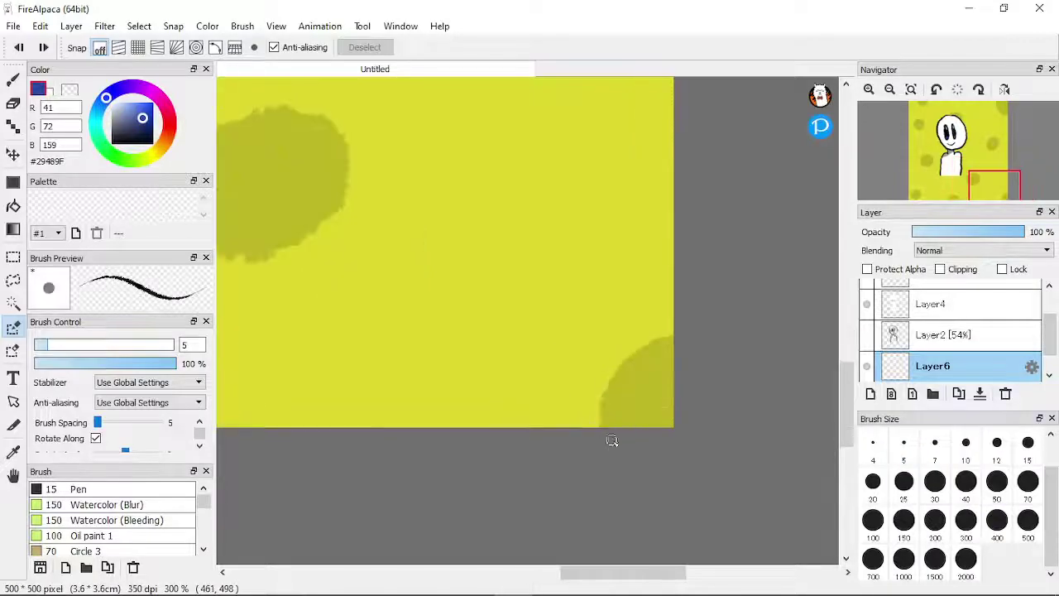
scroll(702, 424, "up", 10)
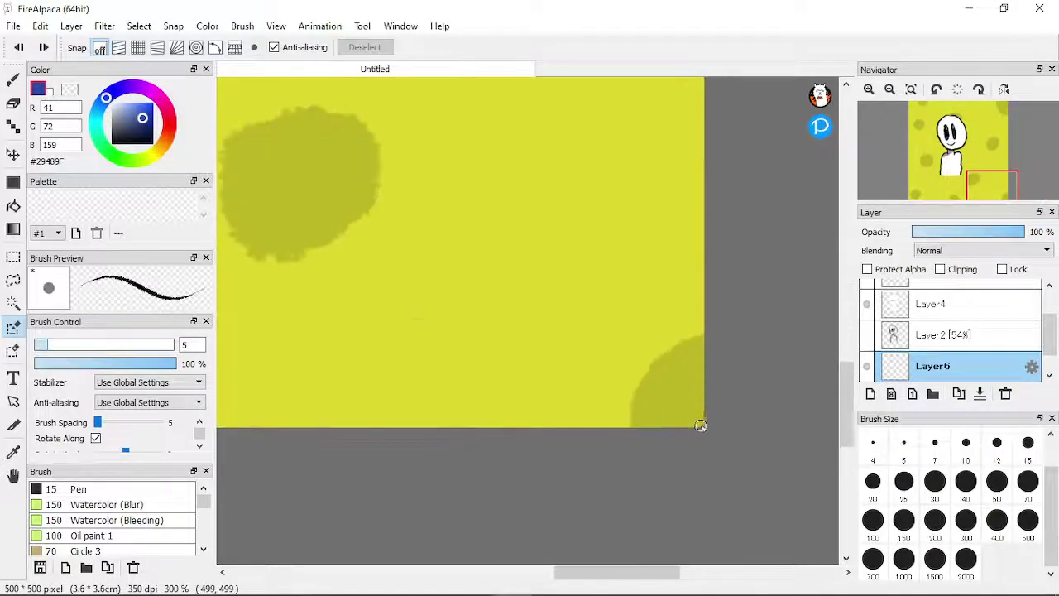
mouse_move(712, 463)
left_mouse_down()
mouse_move(750, 429)
mouse_move(740, 406)
mouse_move(596, 408)
left_mouse_up()
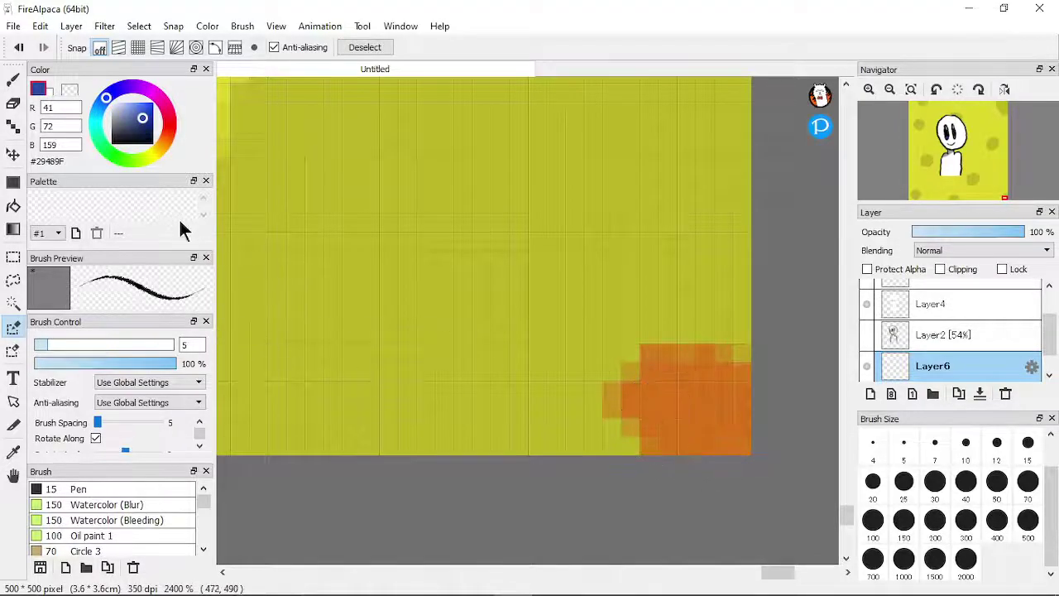
key("ctrl+d")
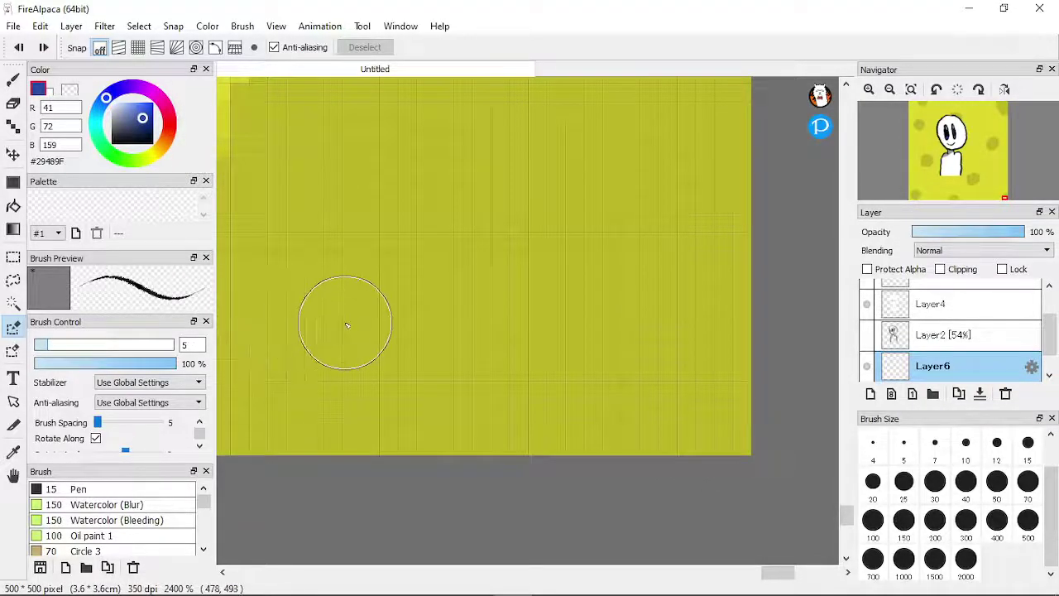
scroll(621, 383, "up", 1)
scroll(622, 380, "down", 2)
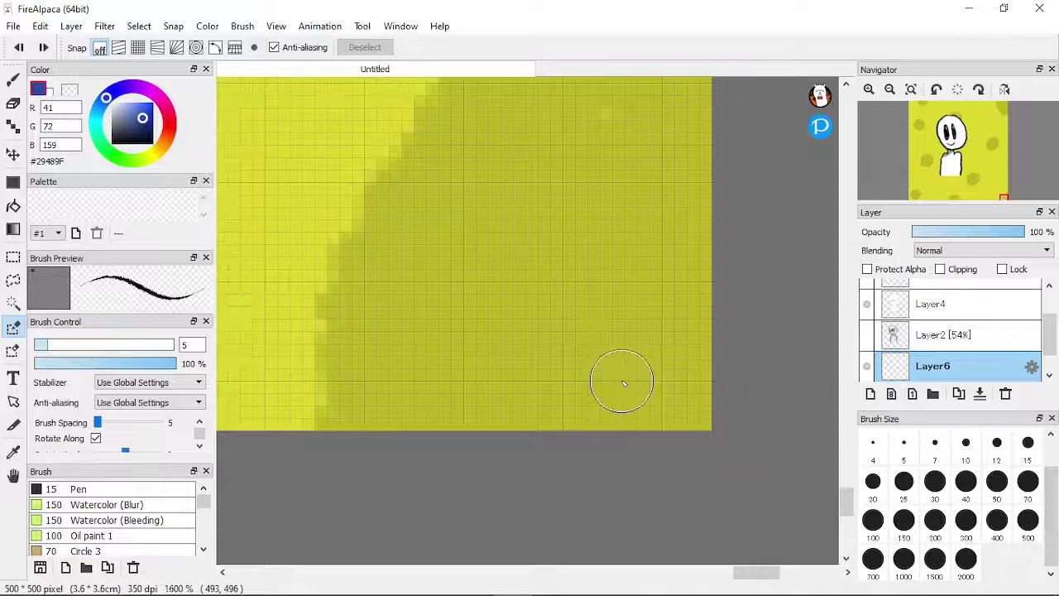
mouse_move(244, 253)
left_mouse_down()
mouse_move(259, 261)
mouse_move(256, 282)
left_mouse_up()
key("ctrl+d")
scroll(460, 331, "up", 1)
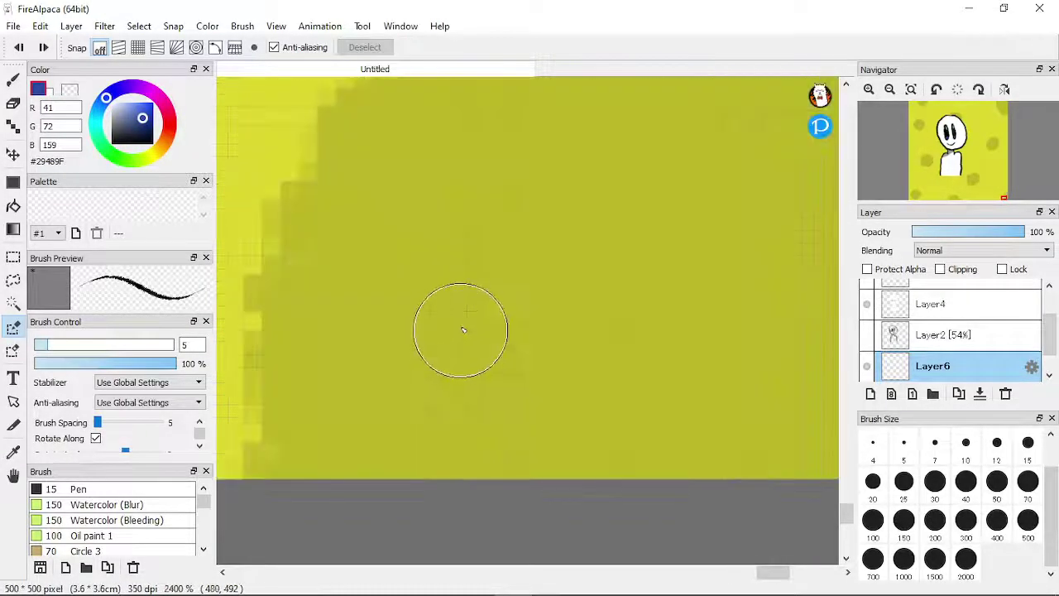
mouse_move(381, 91)
left_mouse_down()
mouse_move(373, 199)
mouse_move(414, 249)
left_mouse_up()
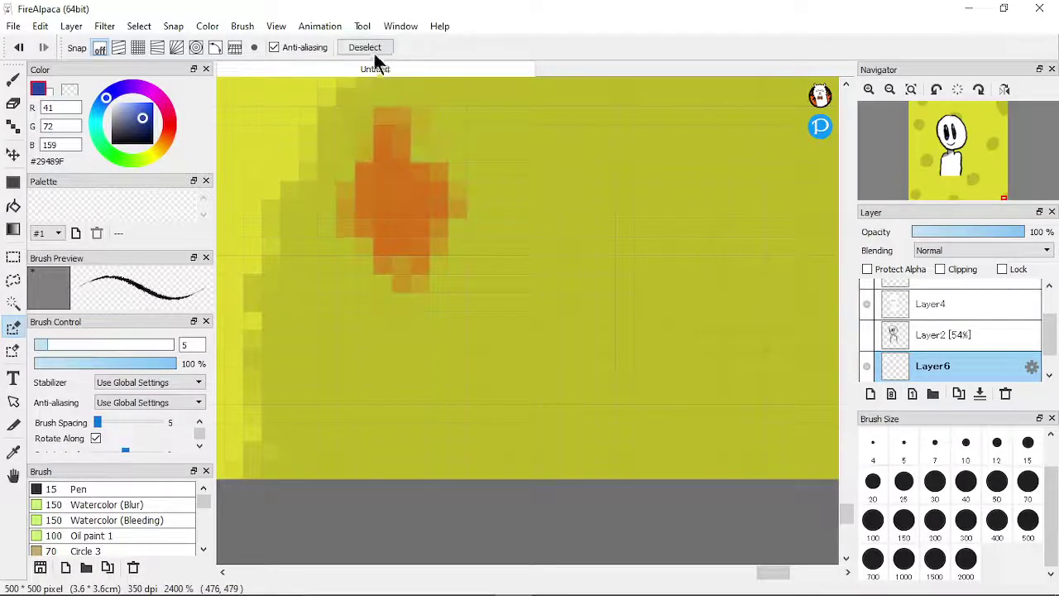
left_click(373, 51)
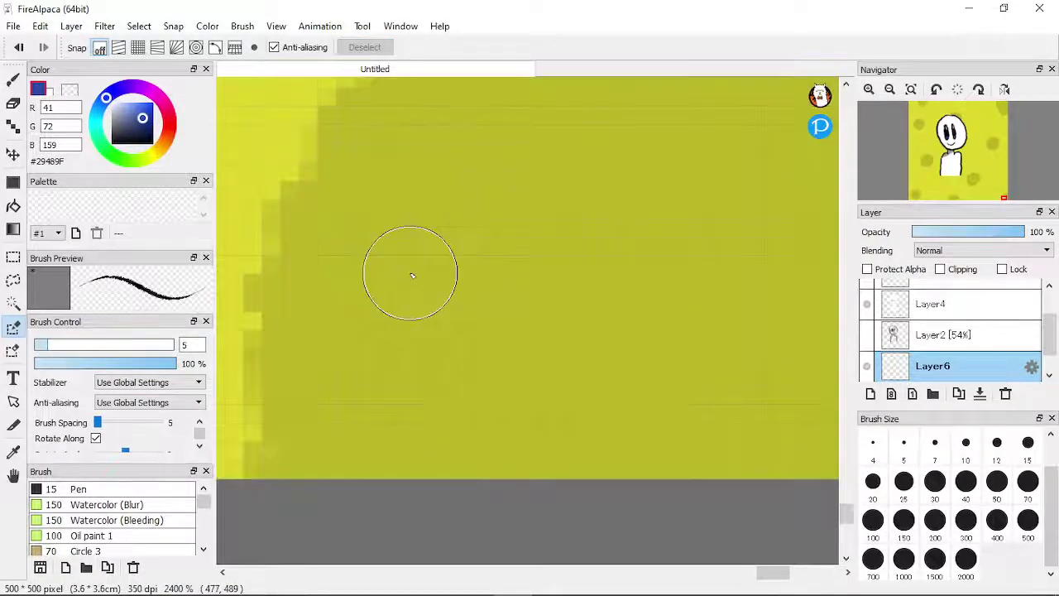
Step: Switch to the Brush tool and reduce the brush size to 1.5 at the canvas's lower-right corner
scroll(412, 276, "down", 2)
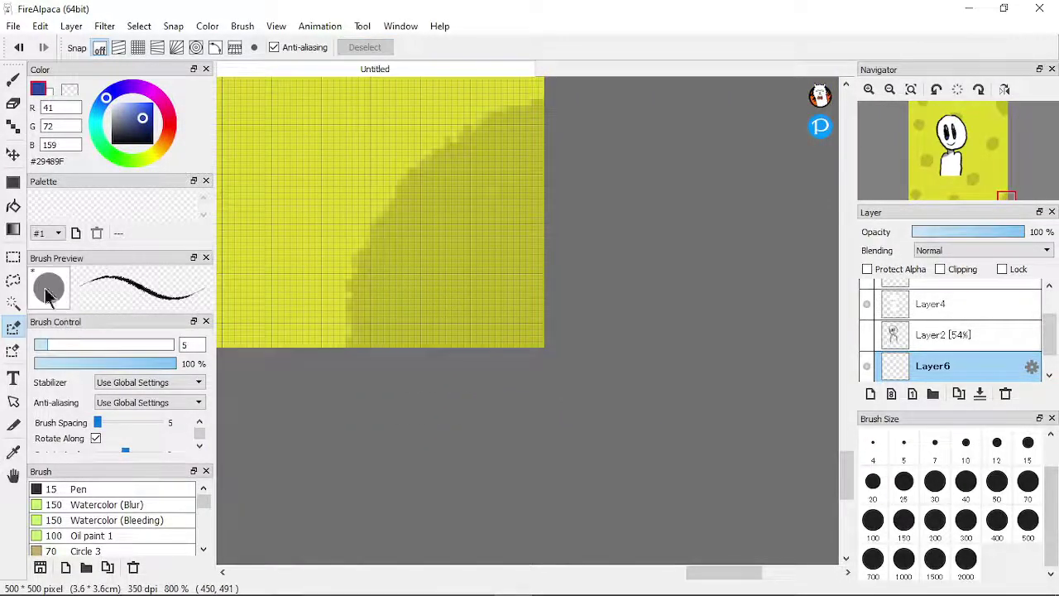
left_click(12, 79)
scroll(492, 327, "up", 1)
key("bracketleft")
scroll(569, 340, "up", 2)
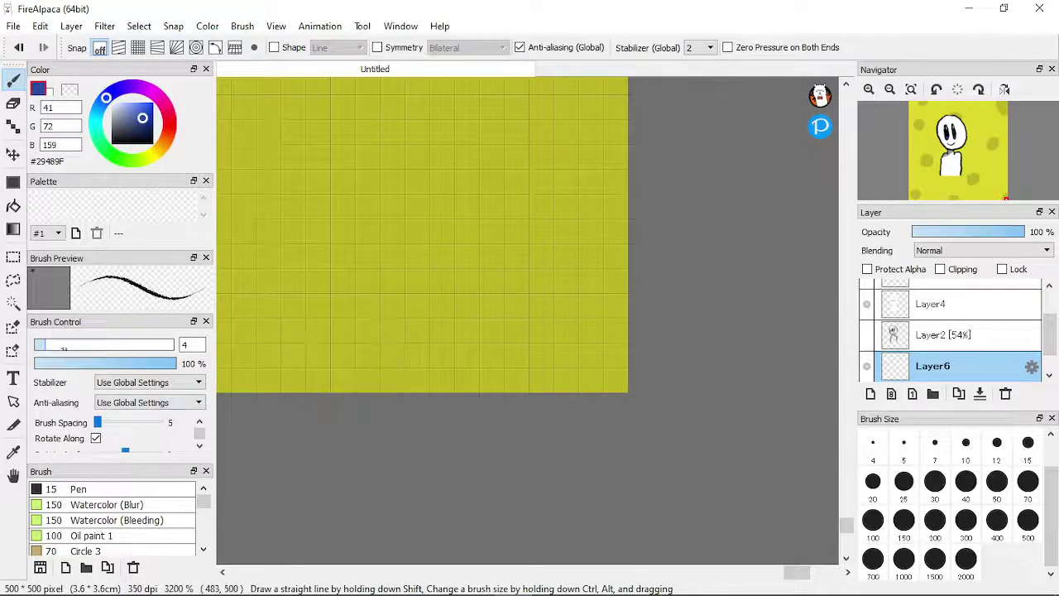
key("bracketleft")
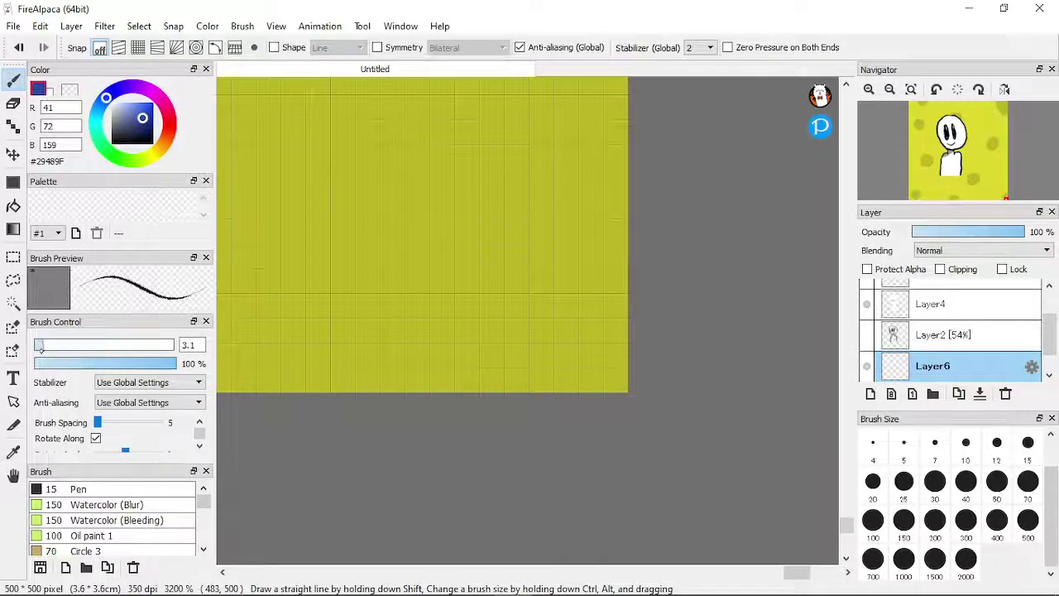
key("bracketleft")
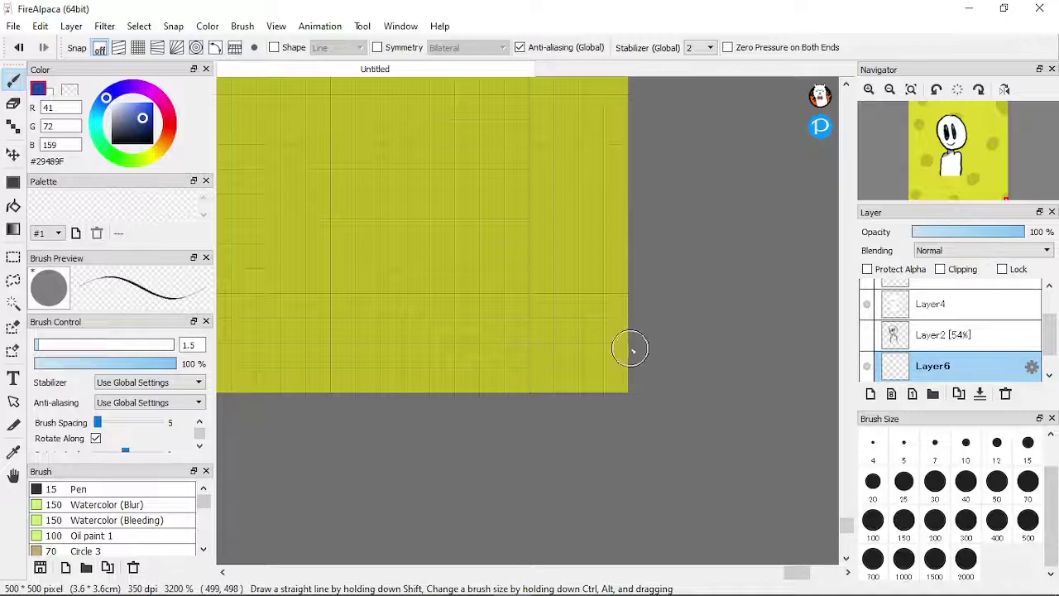
scroll(629, 353, "up", 1)
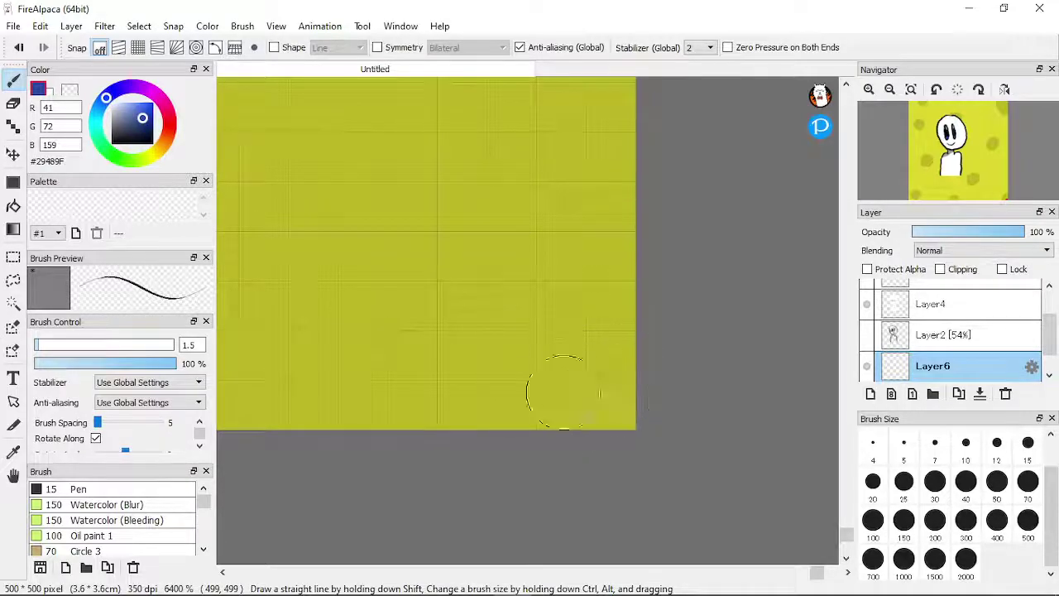
Step: Try painting a small blue blob in the canvas's lower-right corner with the brush at size 4, and undo it
left_click_drag(40, 350, 46, 358)
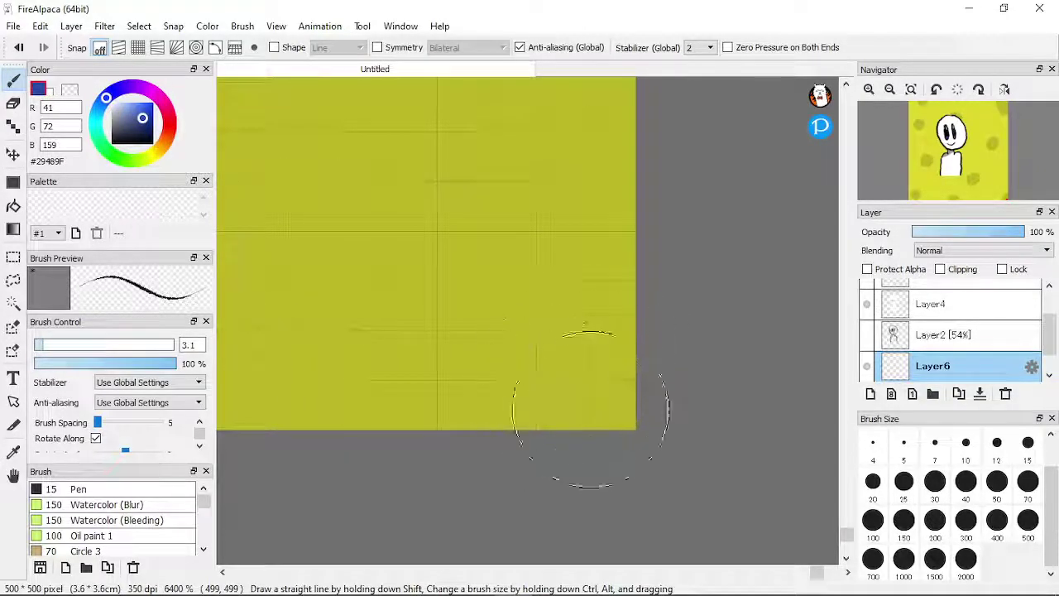
left_click(871, 442)
mouse_move(552, 374)
left_mouse_down()
mouse_move(448, 332)
mouse_move(543, 301)
mouse_move(555, 358)
mouse_move(518, 381)
mouse_move(504, 342)
mouse_move(508, 209)
mouse_move(491, 267)
left_mouse_up()
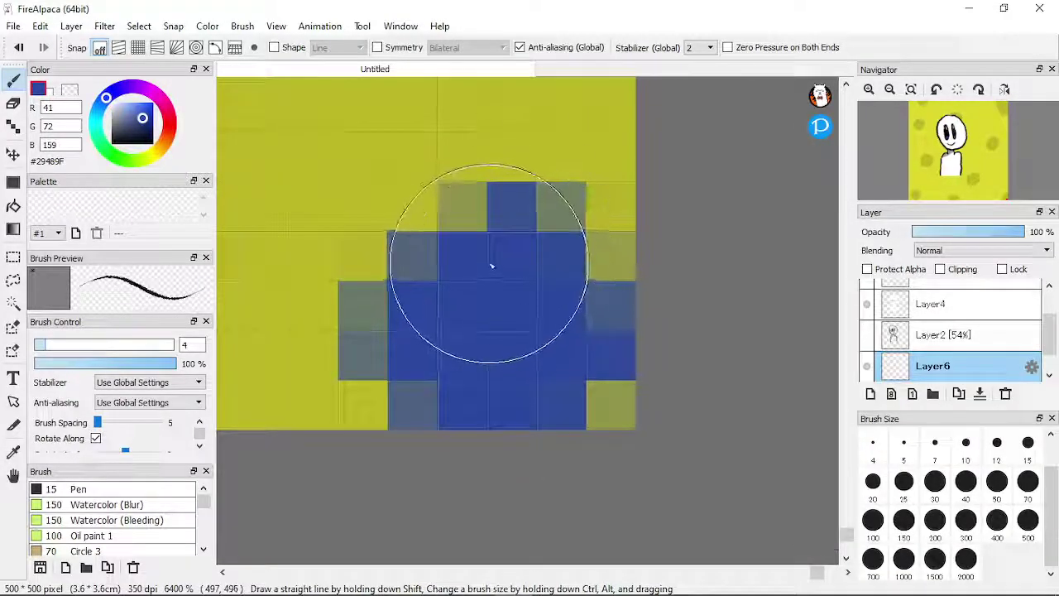
key("ctrl+z")
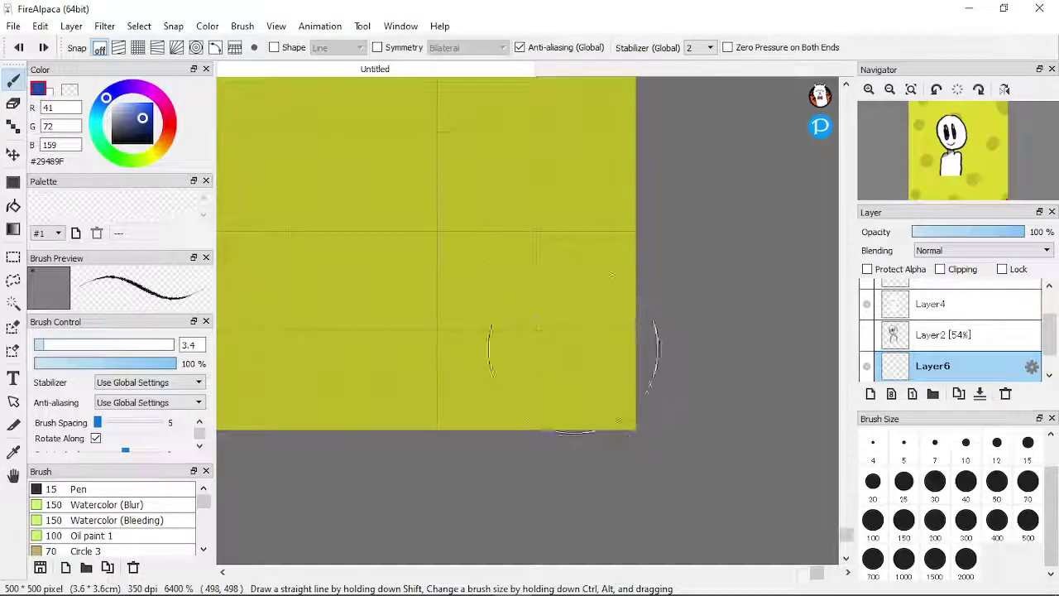
Step: Try painting a blue oval near the lower-right corner and a short stroke on the right edge at size 4, undoing both
left_click(46, 348)
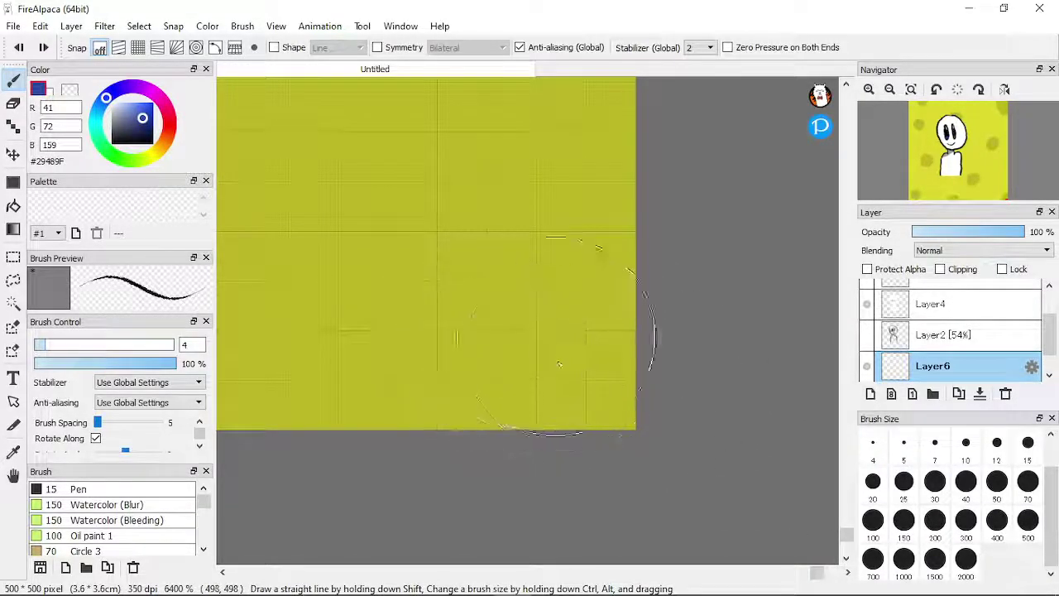
scroll(407, 355, "down", 5)
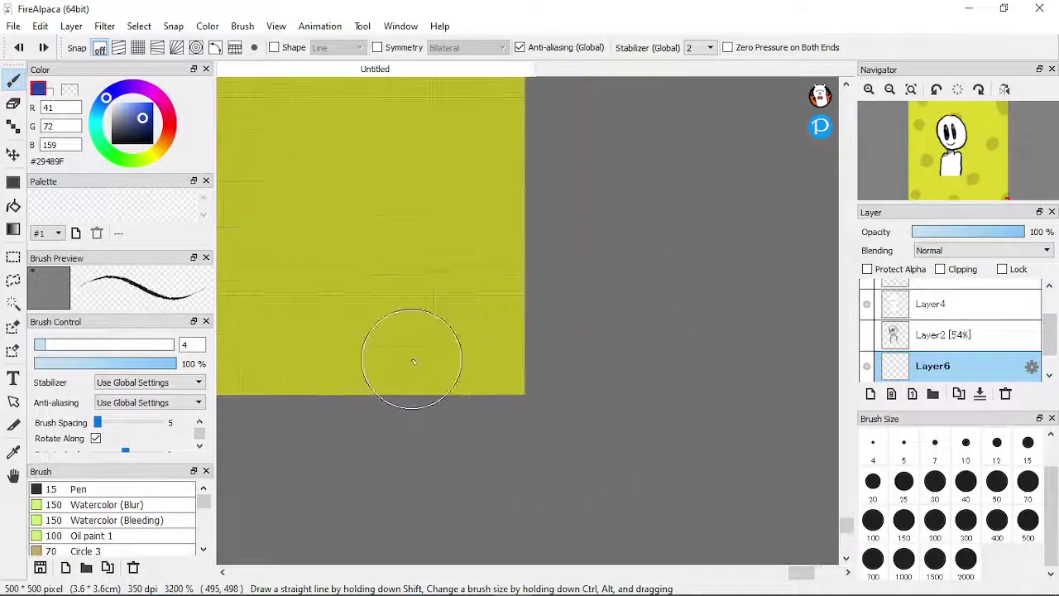
mouse_move(381, 290)
left_mouse_down()
mouse_move(355, 309)
mouse_move(360, 235)
left_mouse_up()
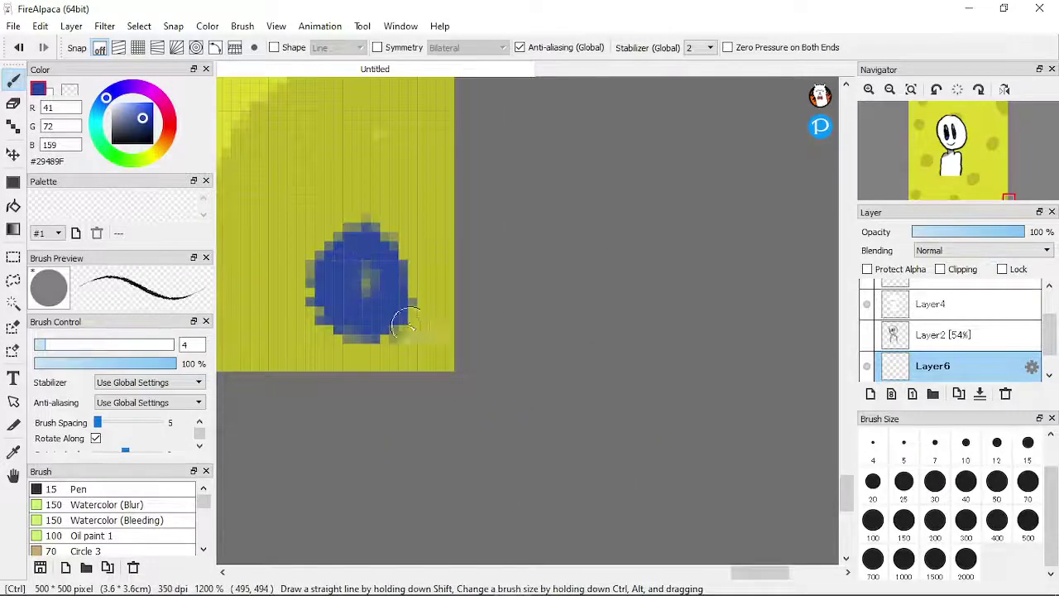
key("ctrl+z")
left_click_drag(437, 357, 447, 293)
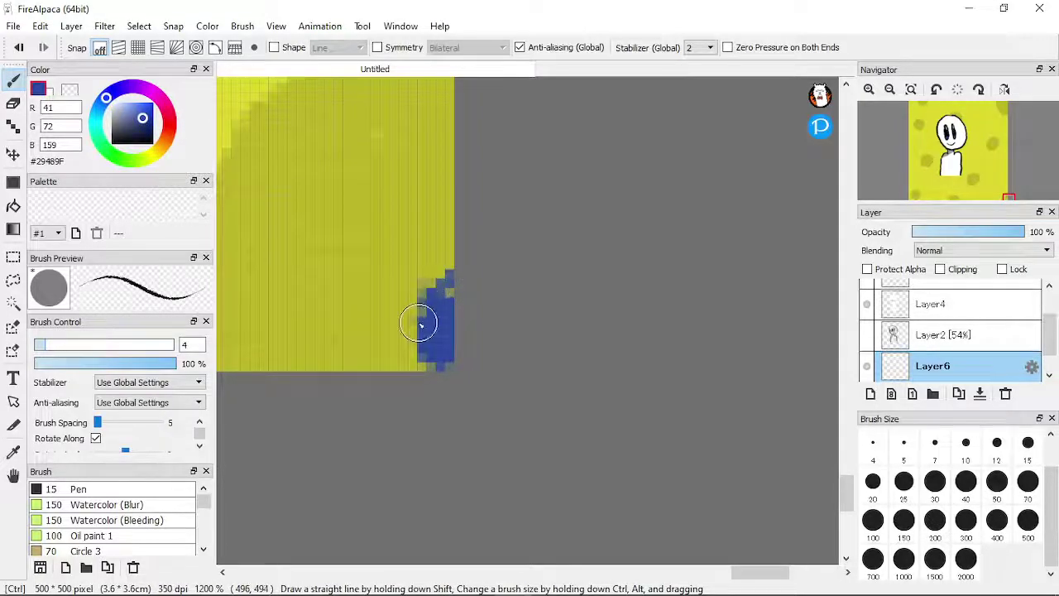
key("ctrl+z")
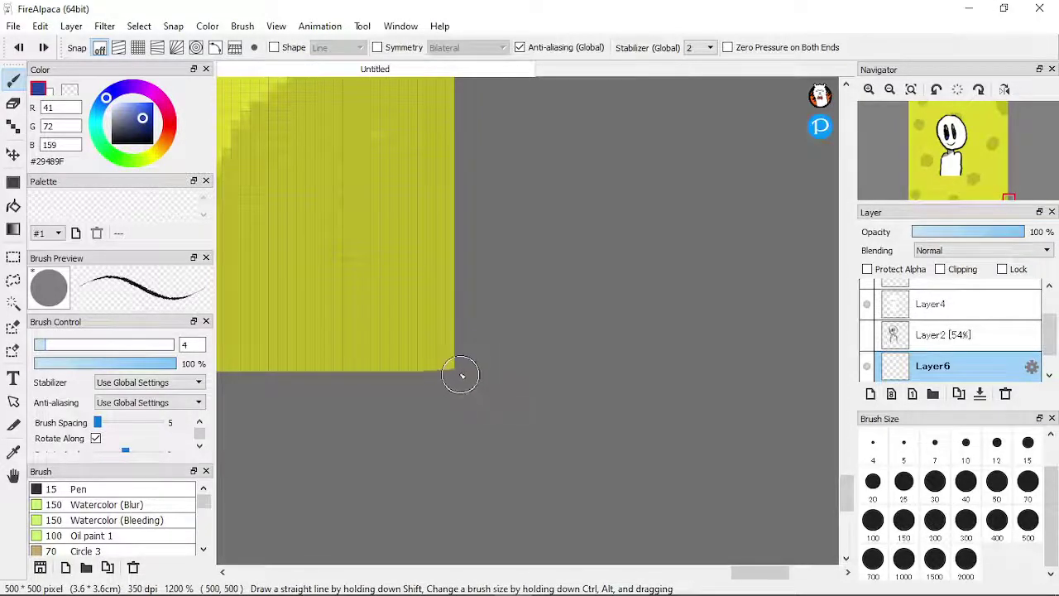
Step: Try painting a blue blob with two small dabs above it in the canvas's lower-right corner, and undo them
left_click_drag(438, 345, 423, 346)
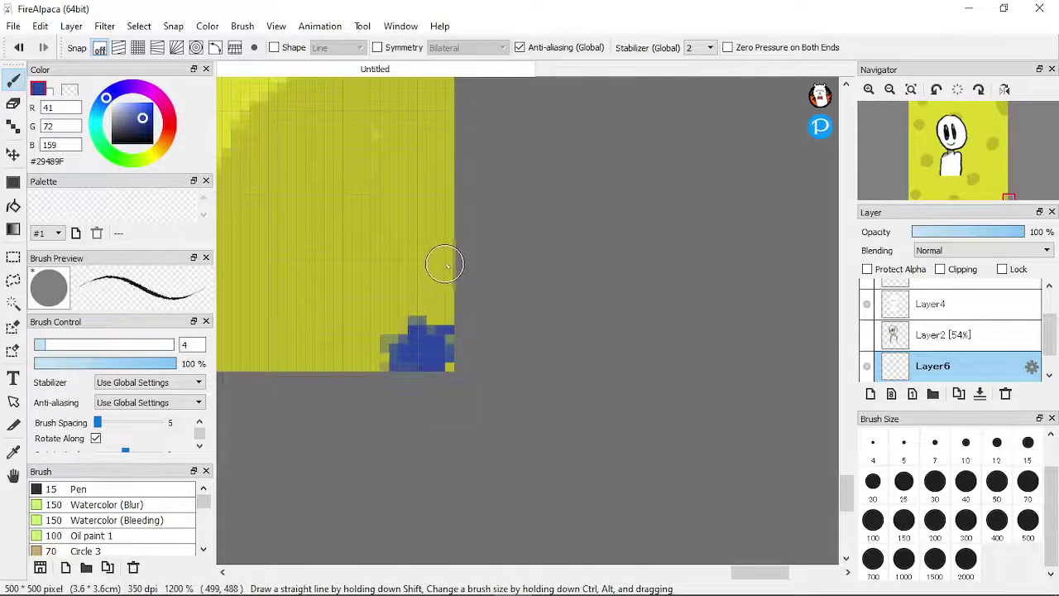
left_click_drag(446, 266, 431, 271)
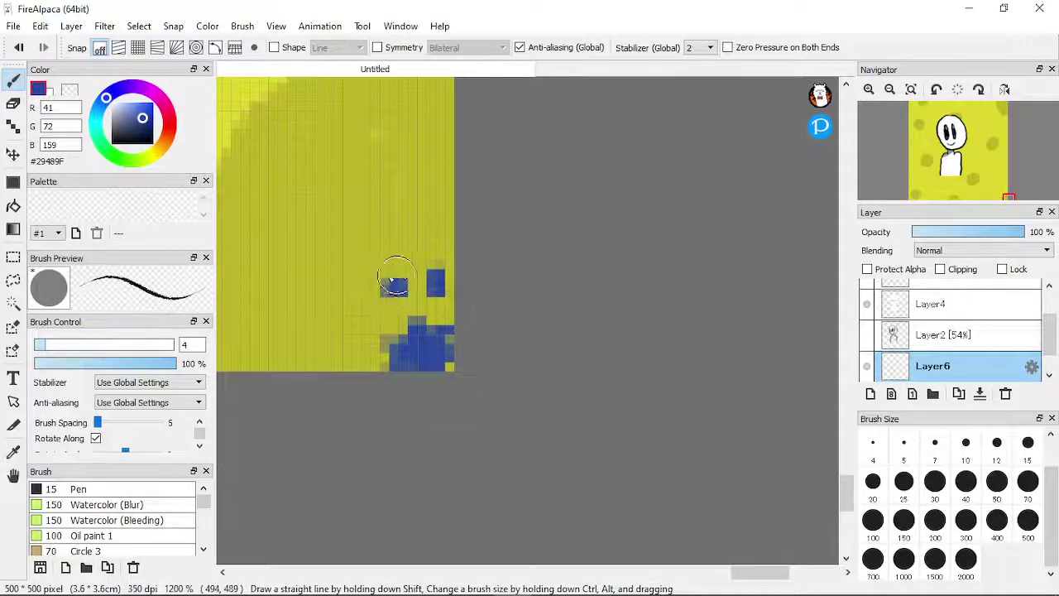
key("ctrl+z")
key("ctrl+z")
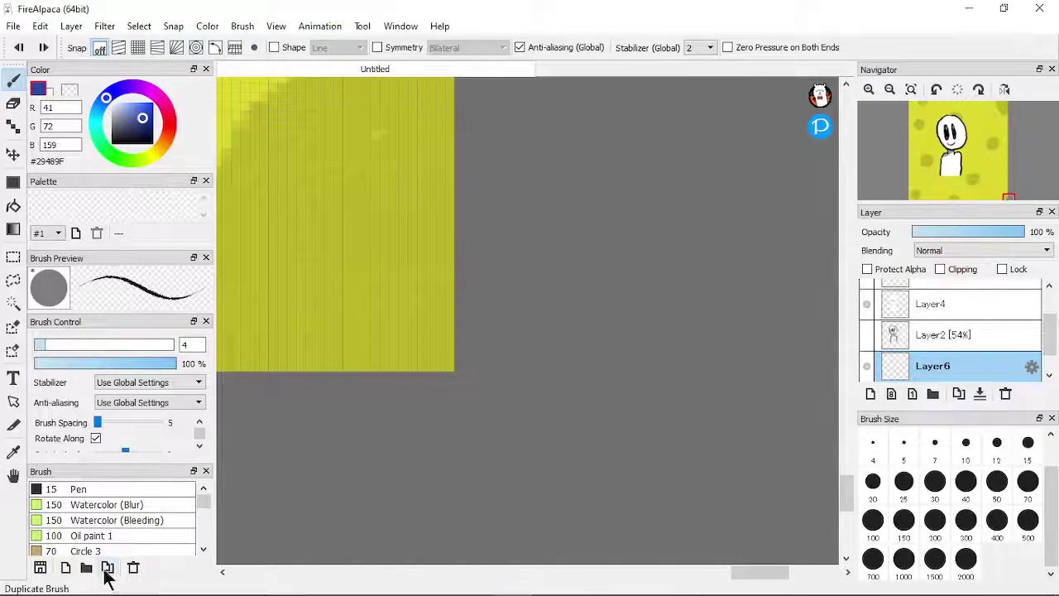
Step: Look through the brush list and select the Arrow brush
scroll(105, 551, "down", 3)
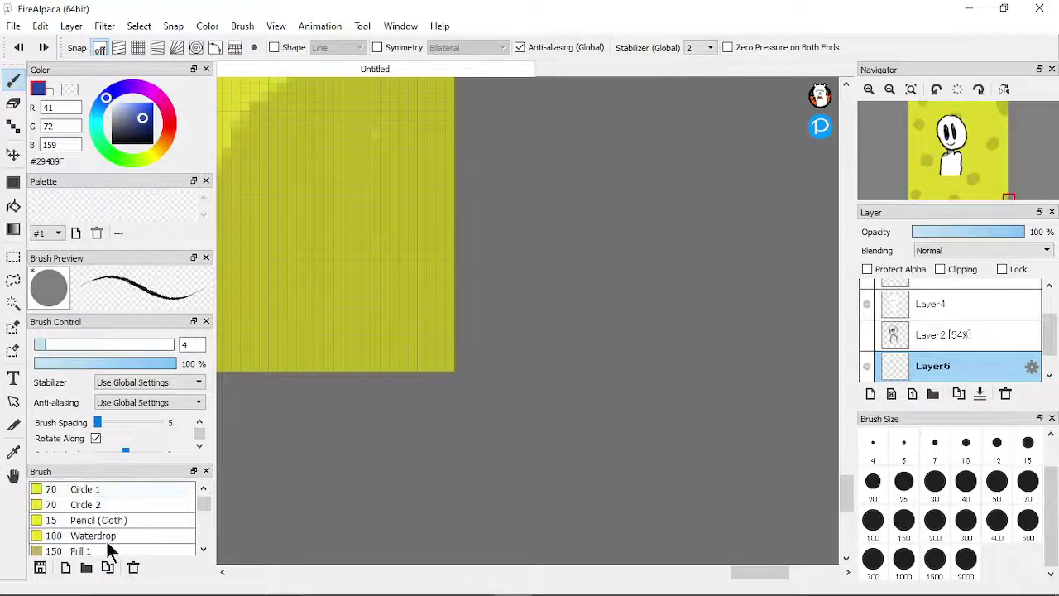
left_click_drag(204, 510, 195, 589)
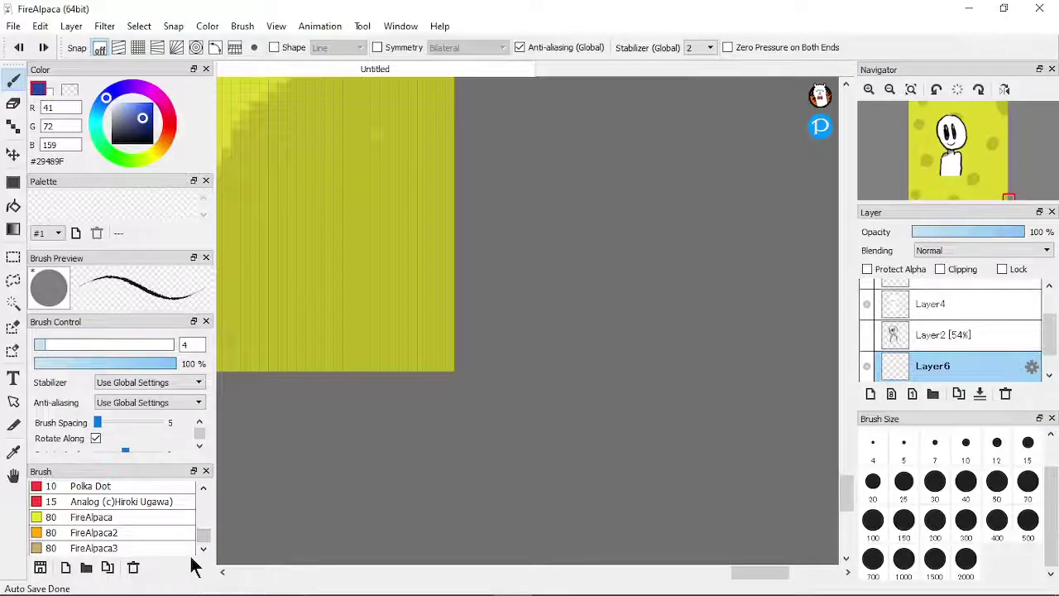
scroll(154, 519, "up", 6)
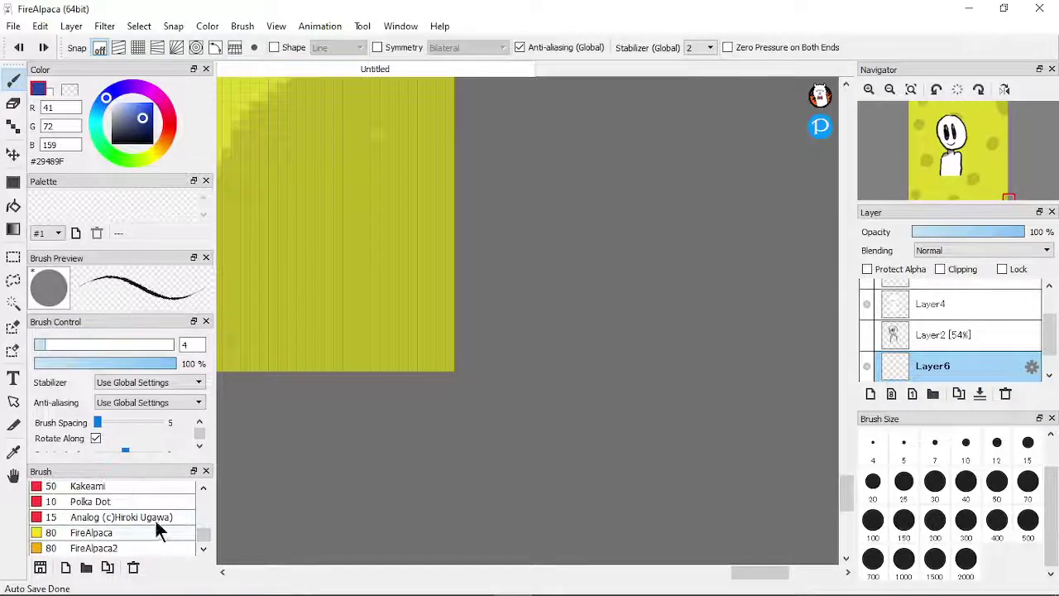
scroll(151, 511, "up", 4)
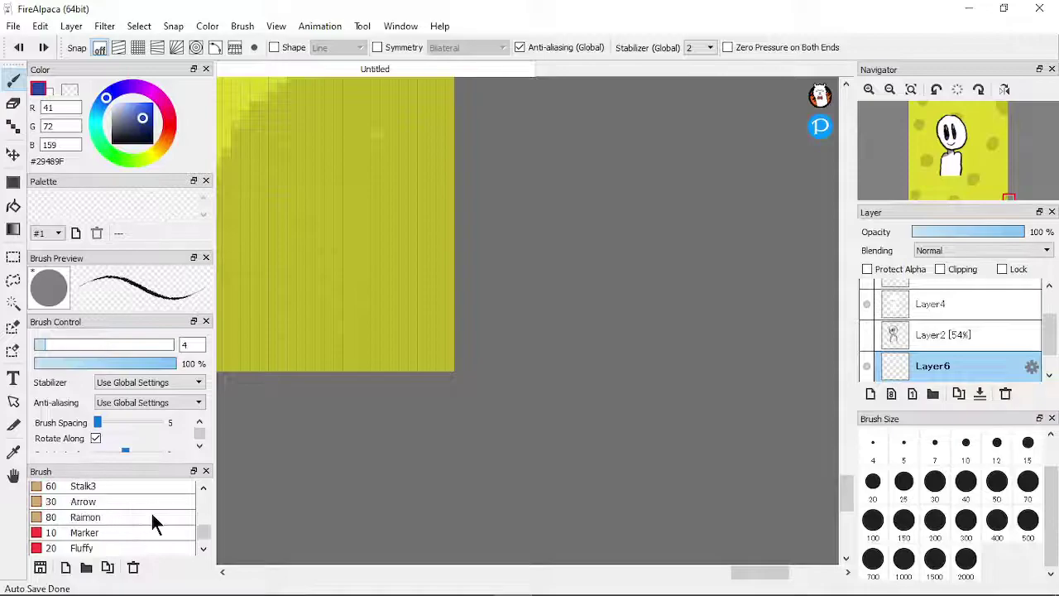
left_click(143, 503)
Step: Select the Pen brush from the brush list and set its size to 2.6
scroll(143, 503, "up", 2)
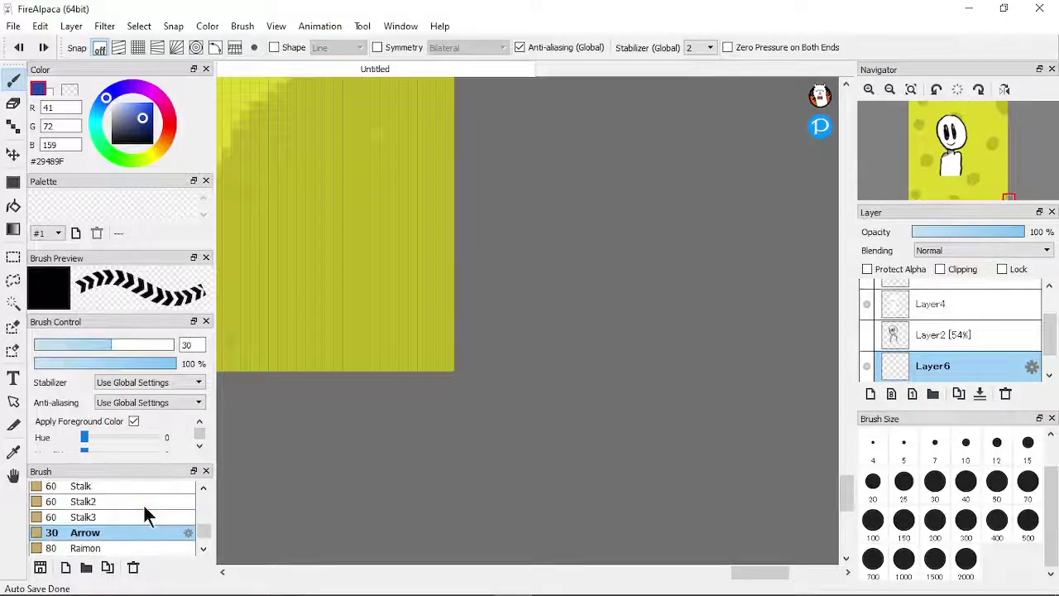
scroll(141, 501, "up", 3)
scroll(141, 501, "up", 14)
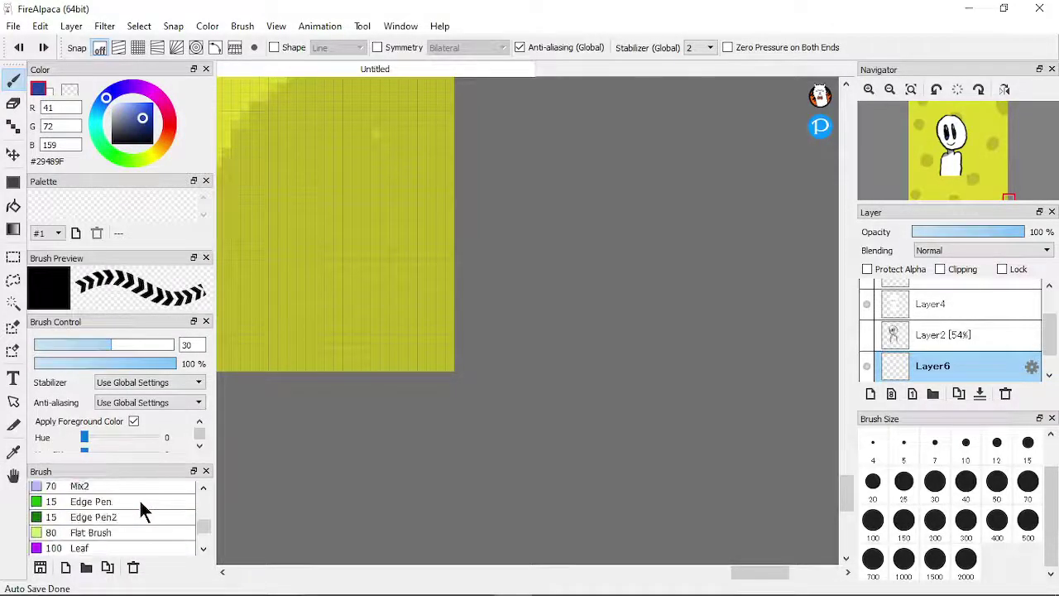
scroll(147, 494, "up", 9)
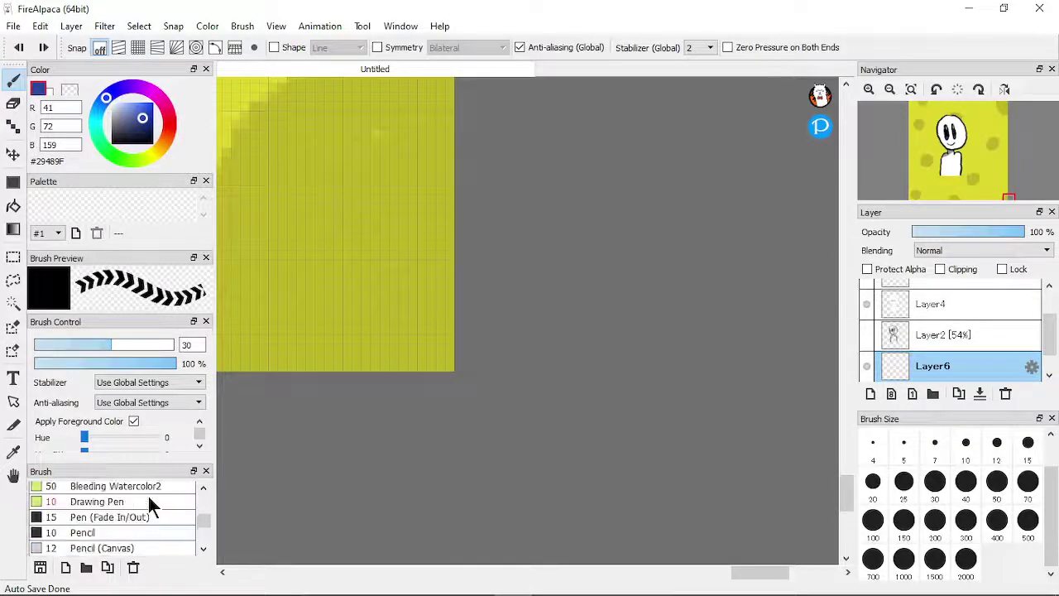
scroll(149, 498, "up", 10)
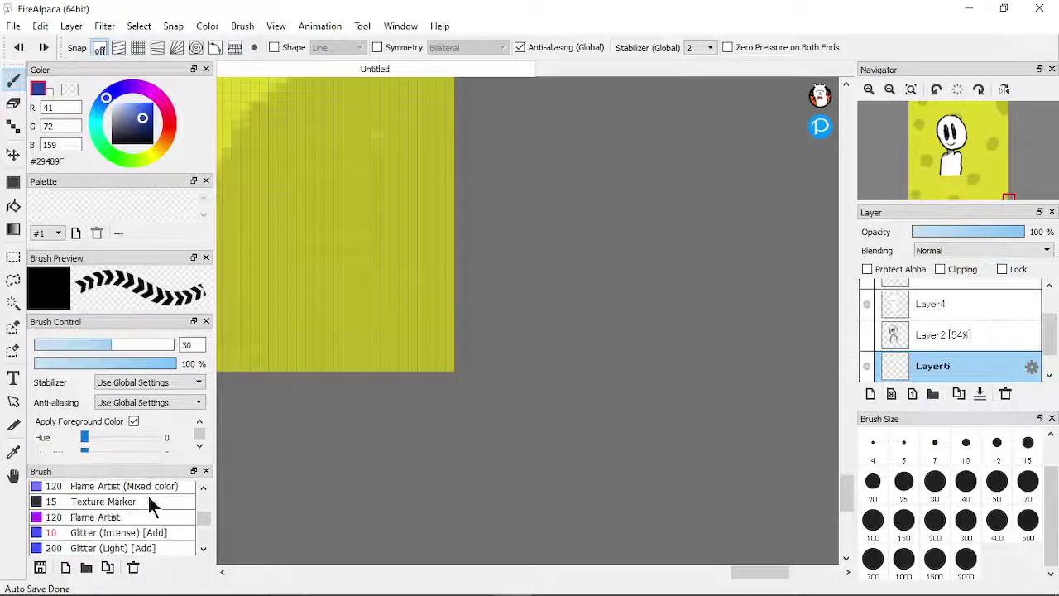
scroll(148, 500, "up", 10)
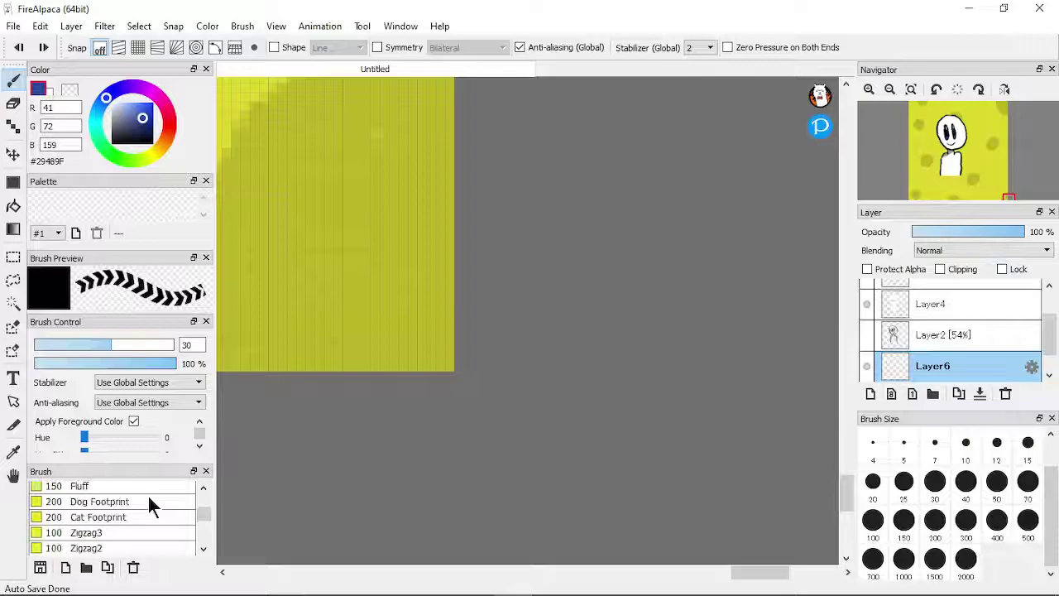
scroll(147, 494, "up", 8)
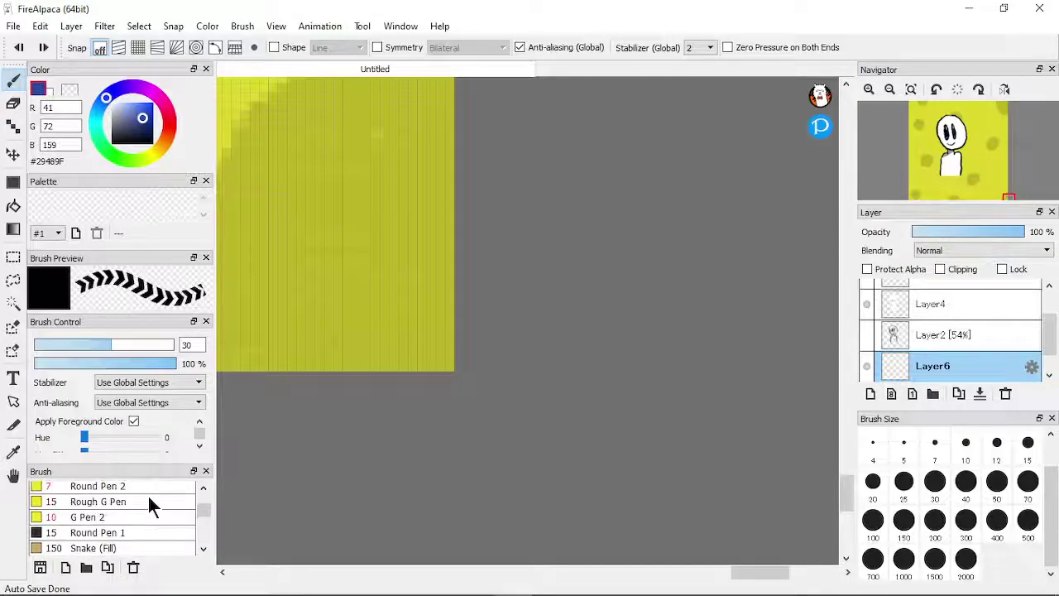
scroll(148, 501, "up", 10)
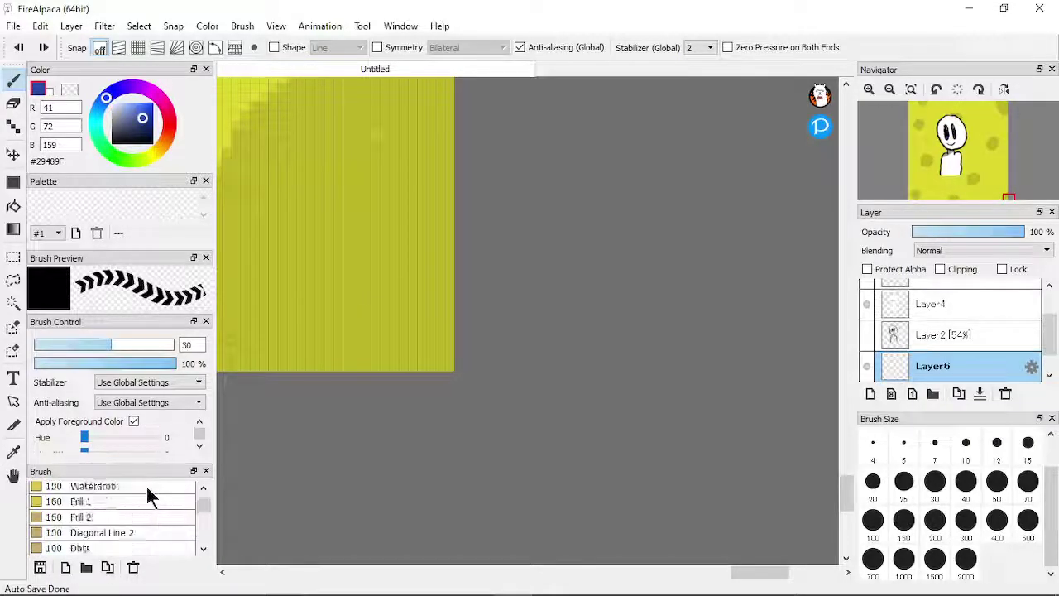
scroll(146, 484, "up", 5)
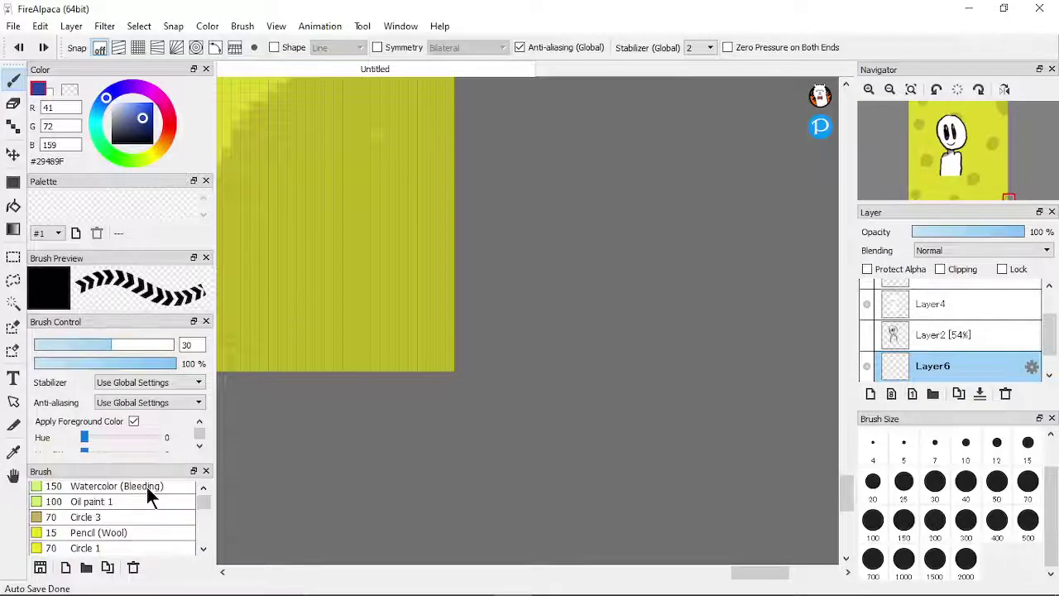
left_click(145, 486)
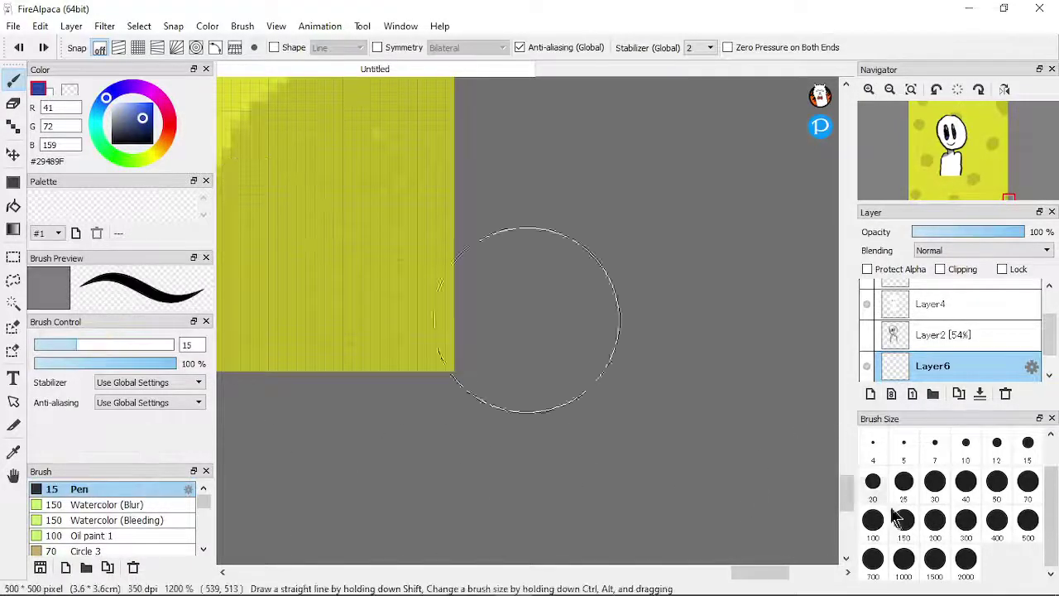
left_click(873, 443)
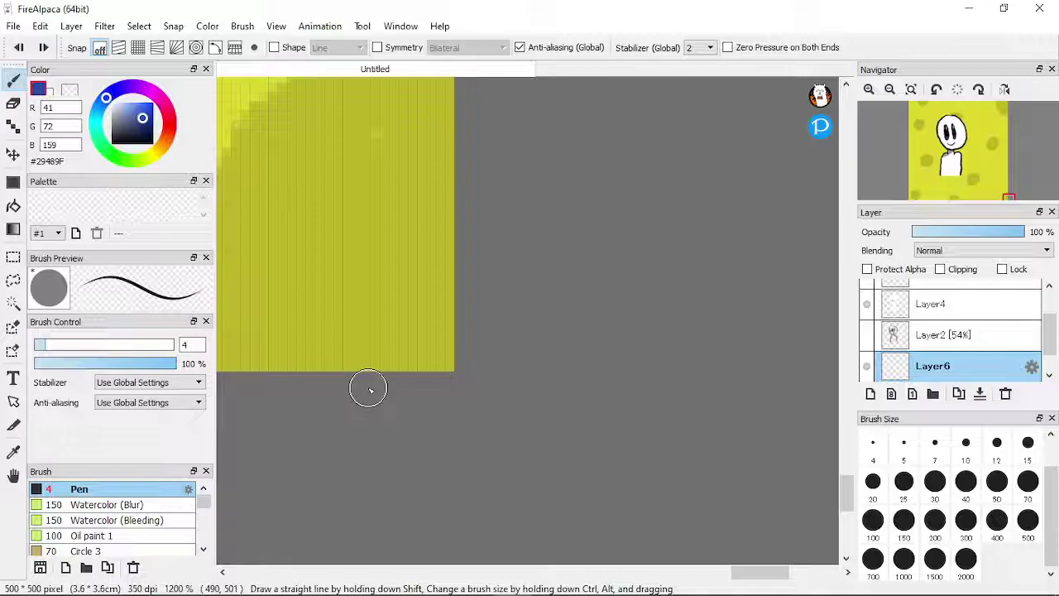
left_click_drag(43, 346, 40, 344)
Step: Paint a tiny blue paw print in the canvas's lower-right corner, with one larger pad and four small toe dabs around it
scroll(426, 359, "up", 3)
left_click(466, 364)
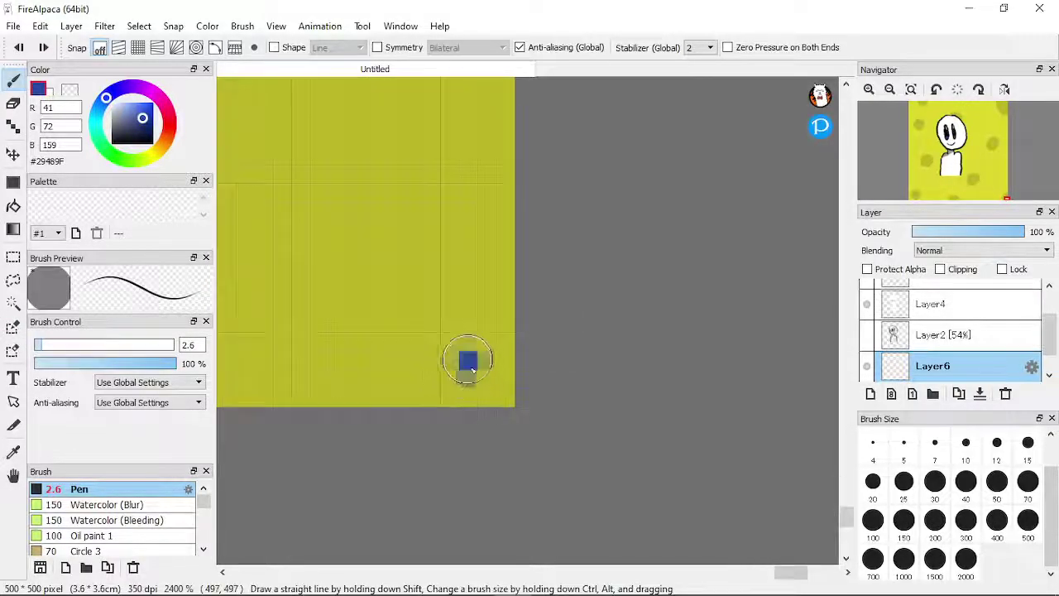
left_click(487, 277)
left_click(432, 277)
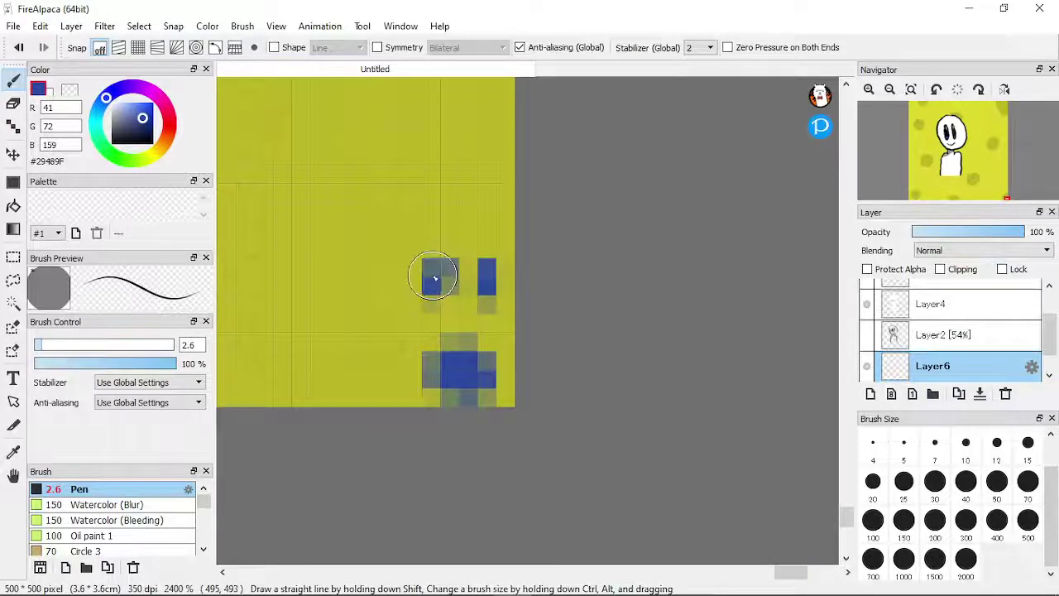
left_click(384, 295)
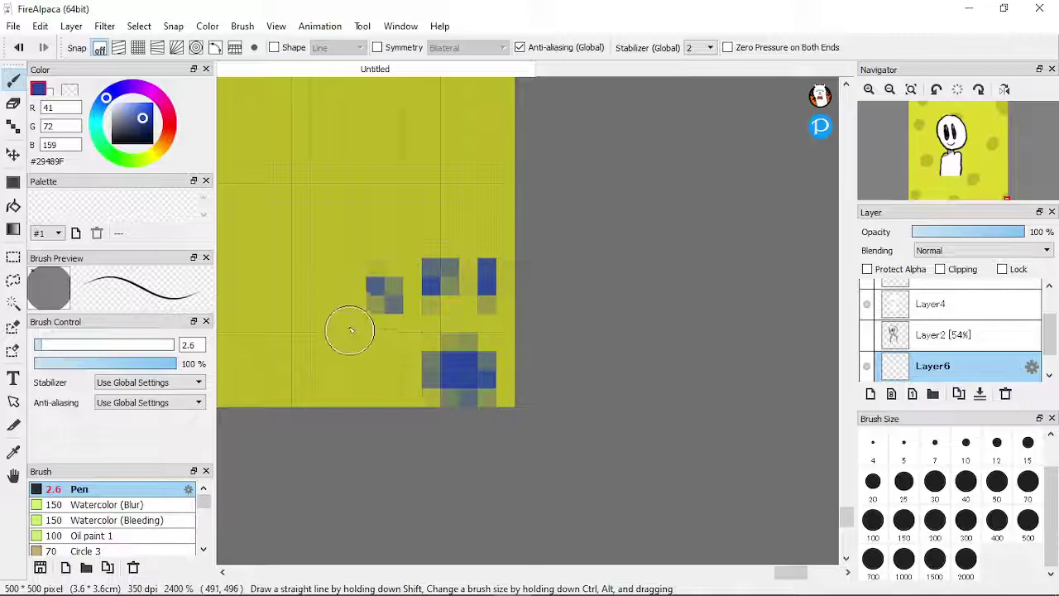
left_click(356, 337)
scroll(284, 303, "up", 1)
scroll(279, 296, "down", 10)
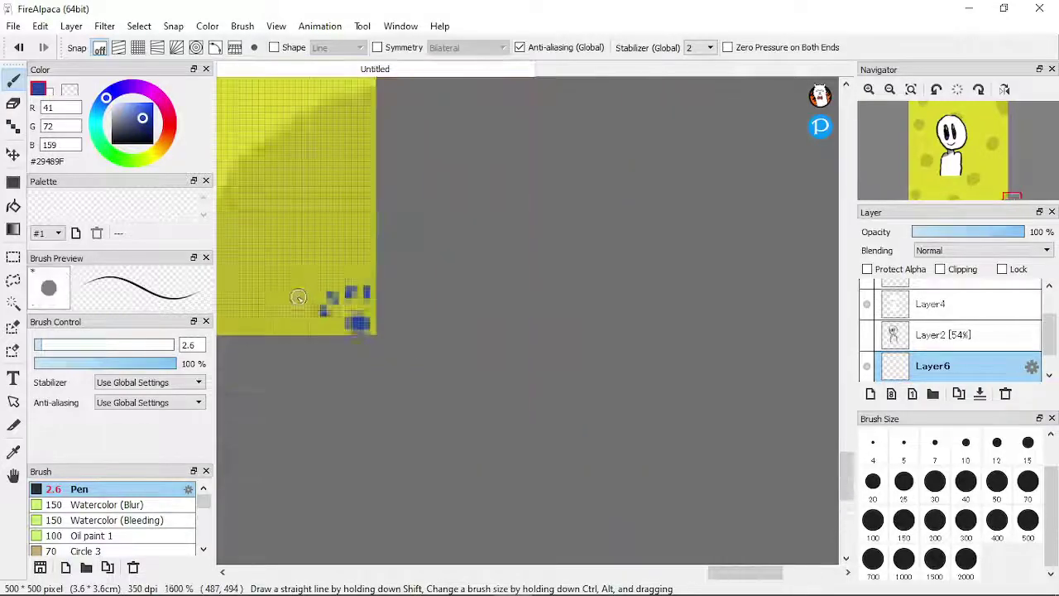
scroll(250, 285, "down", 1)
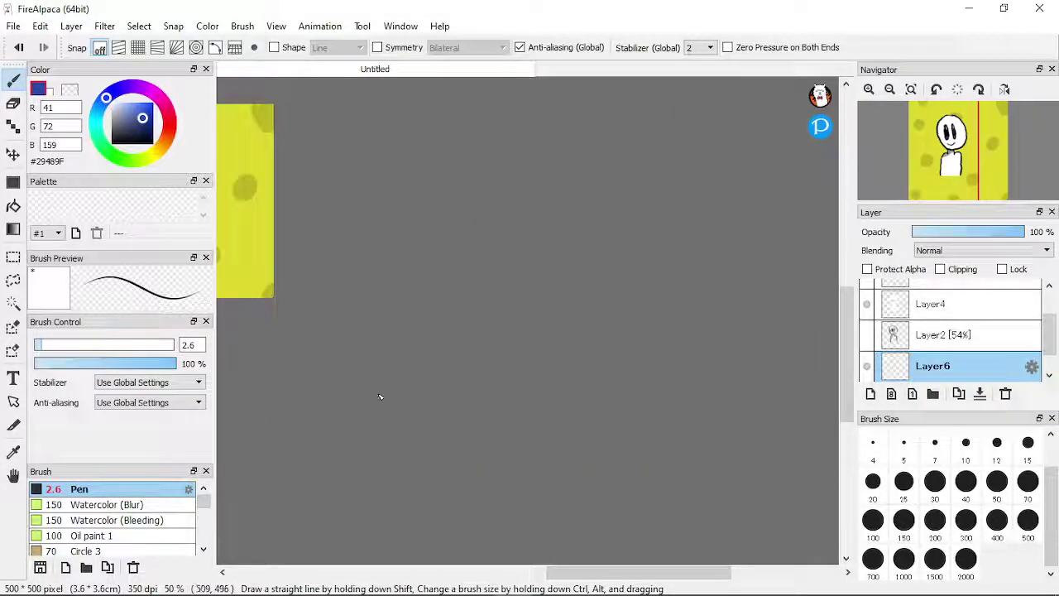
left_click_drag(547, 571, 459, 567)
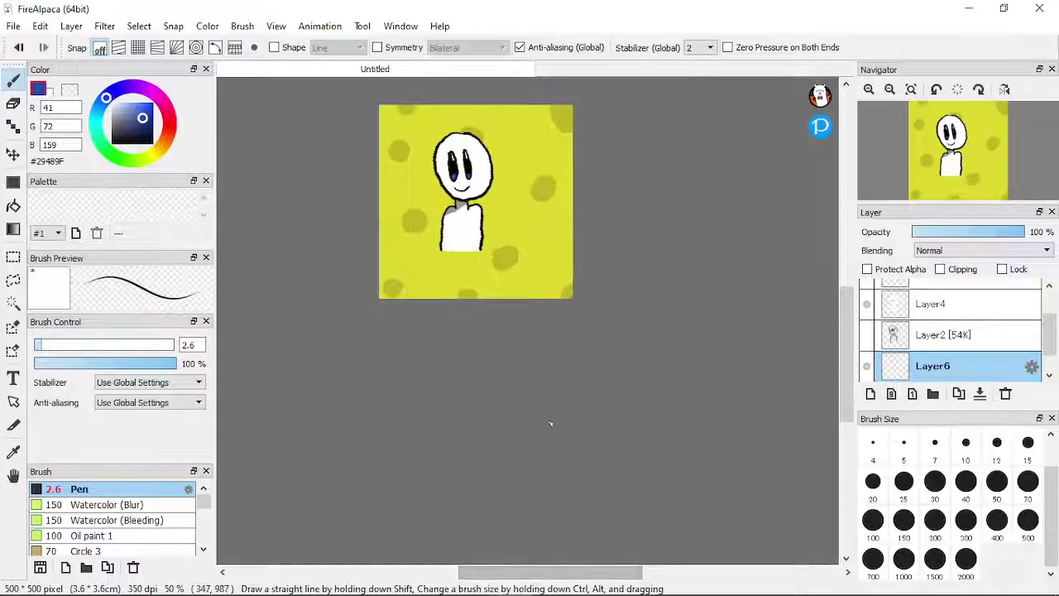
scroll(507, 211, "down", 3)
scroll(507, 212, "up", 4)
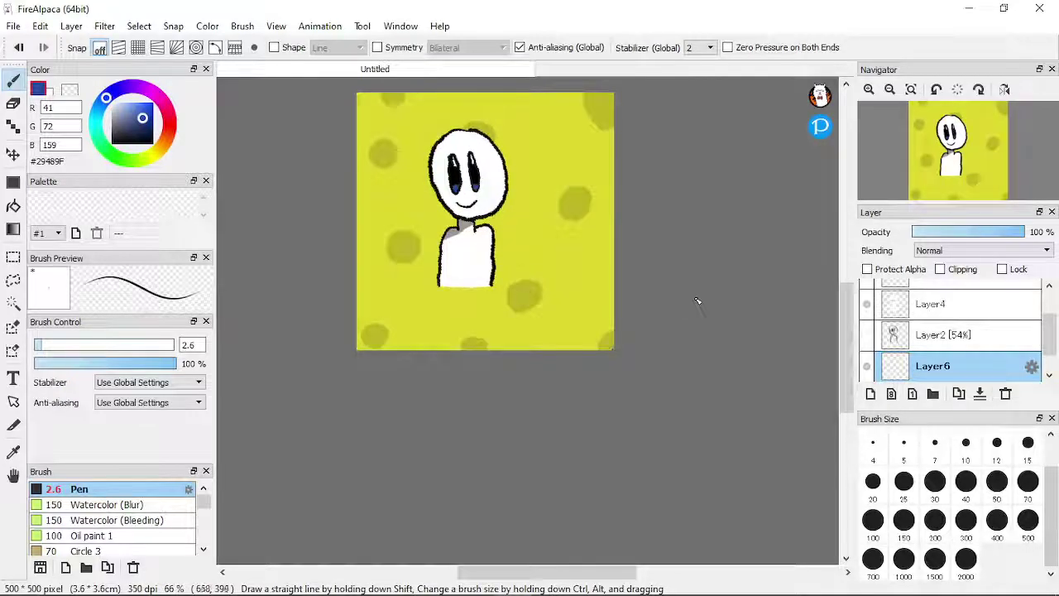
key("ctrl+s")
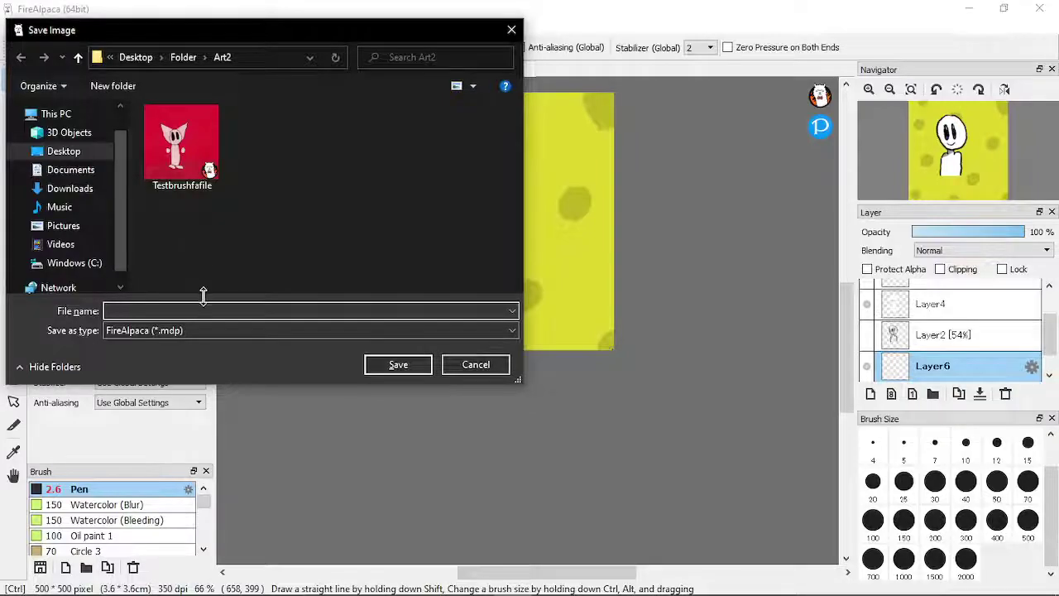
left_click(468, 365)
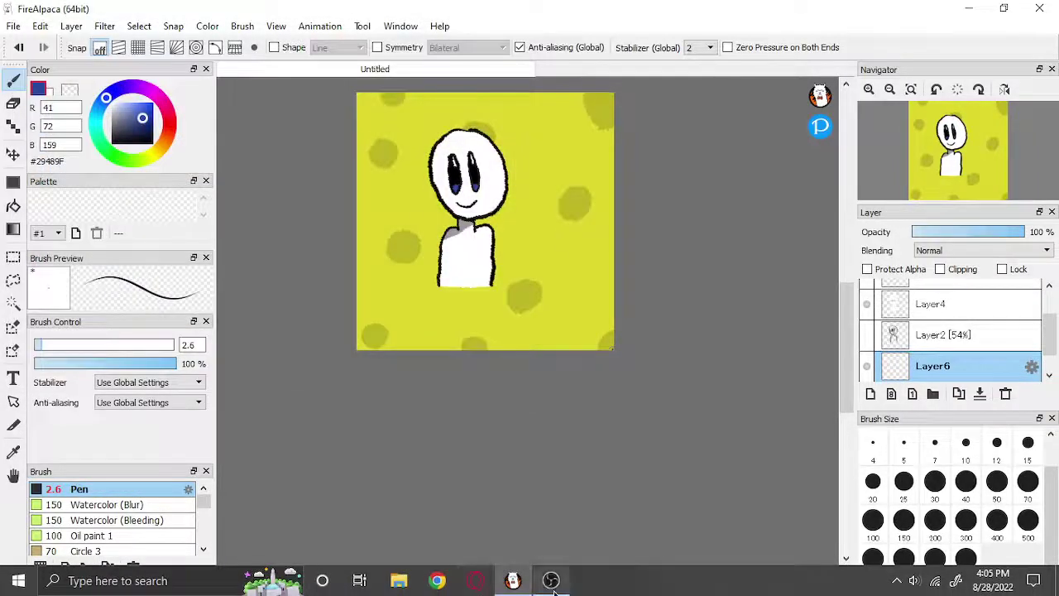